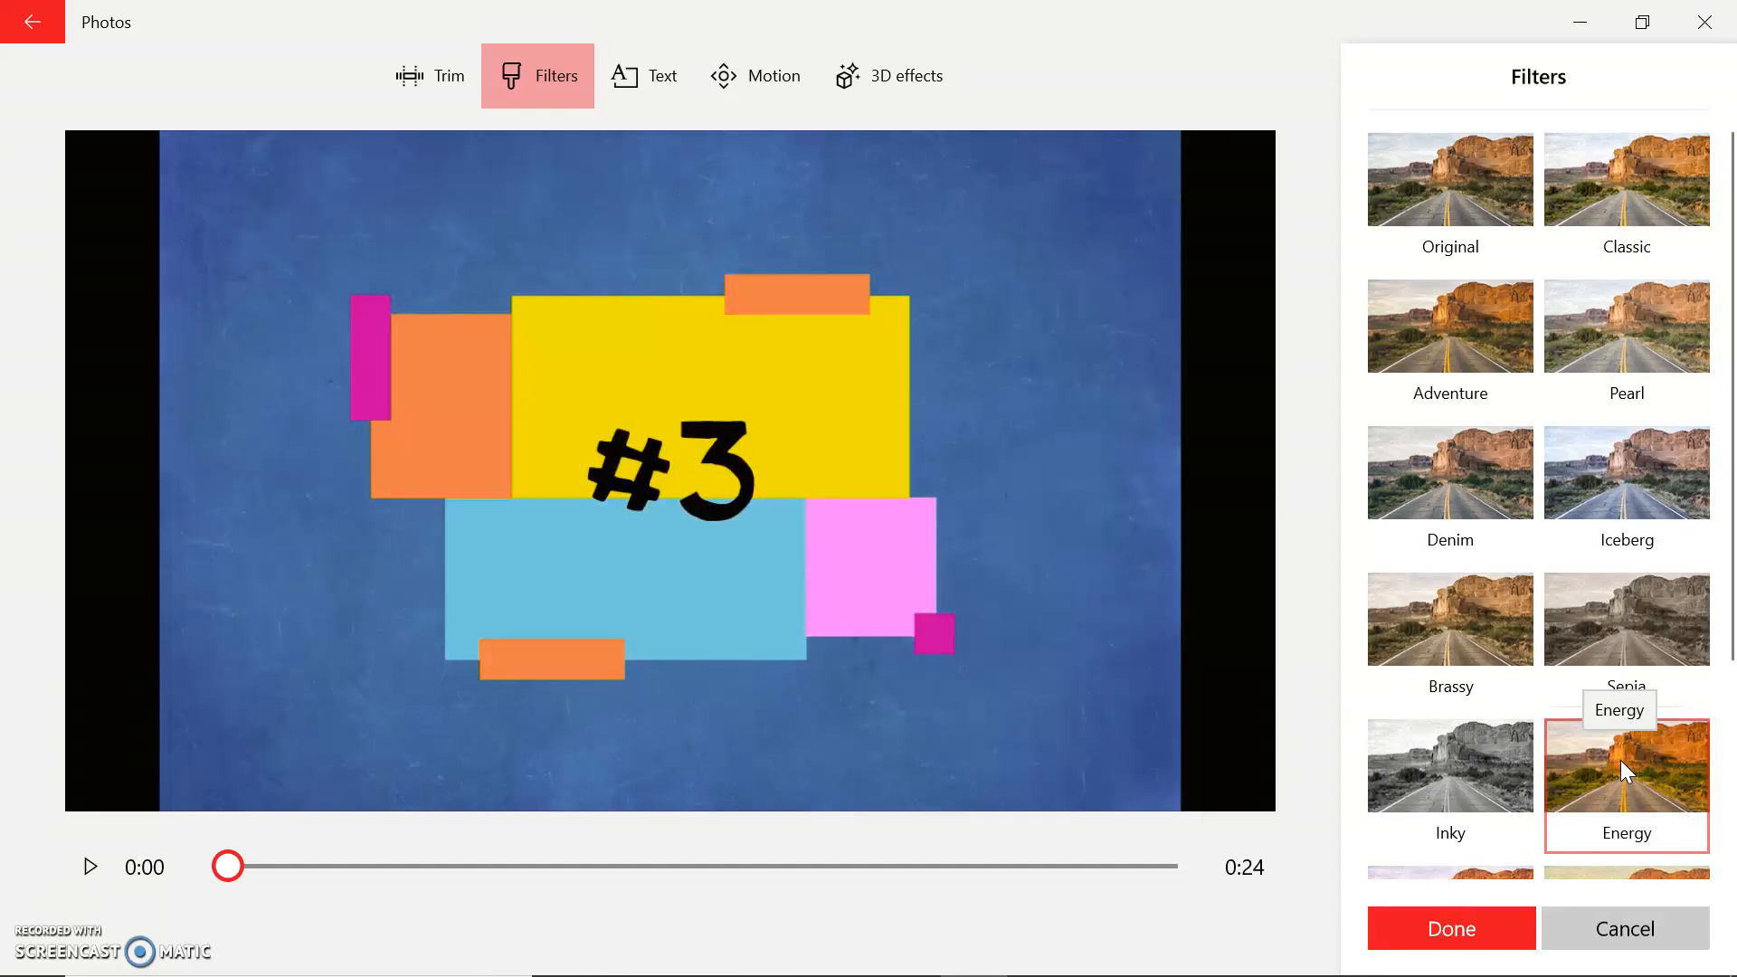
# Keep the Energy filter on the first storyboard clip and add the text "Hello" to the clip.
pyautogui.click(1388, 931)
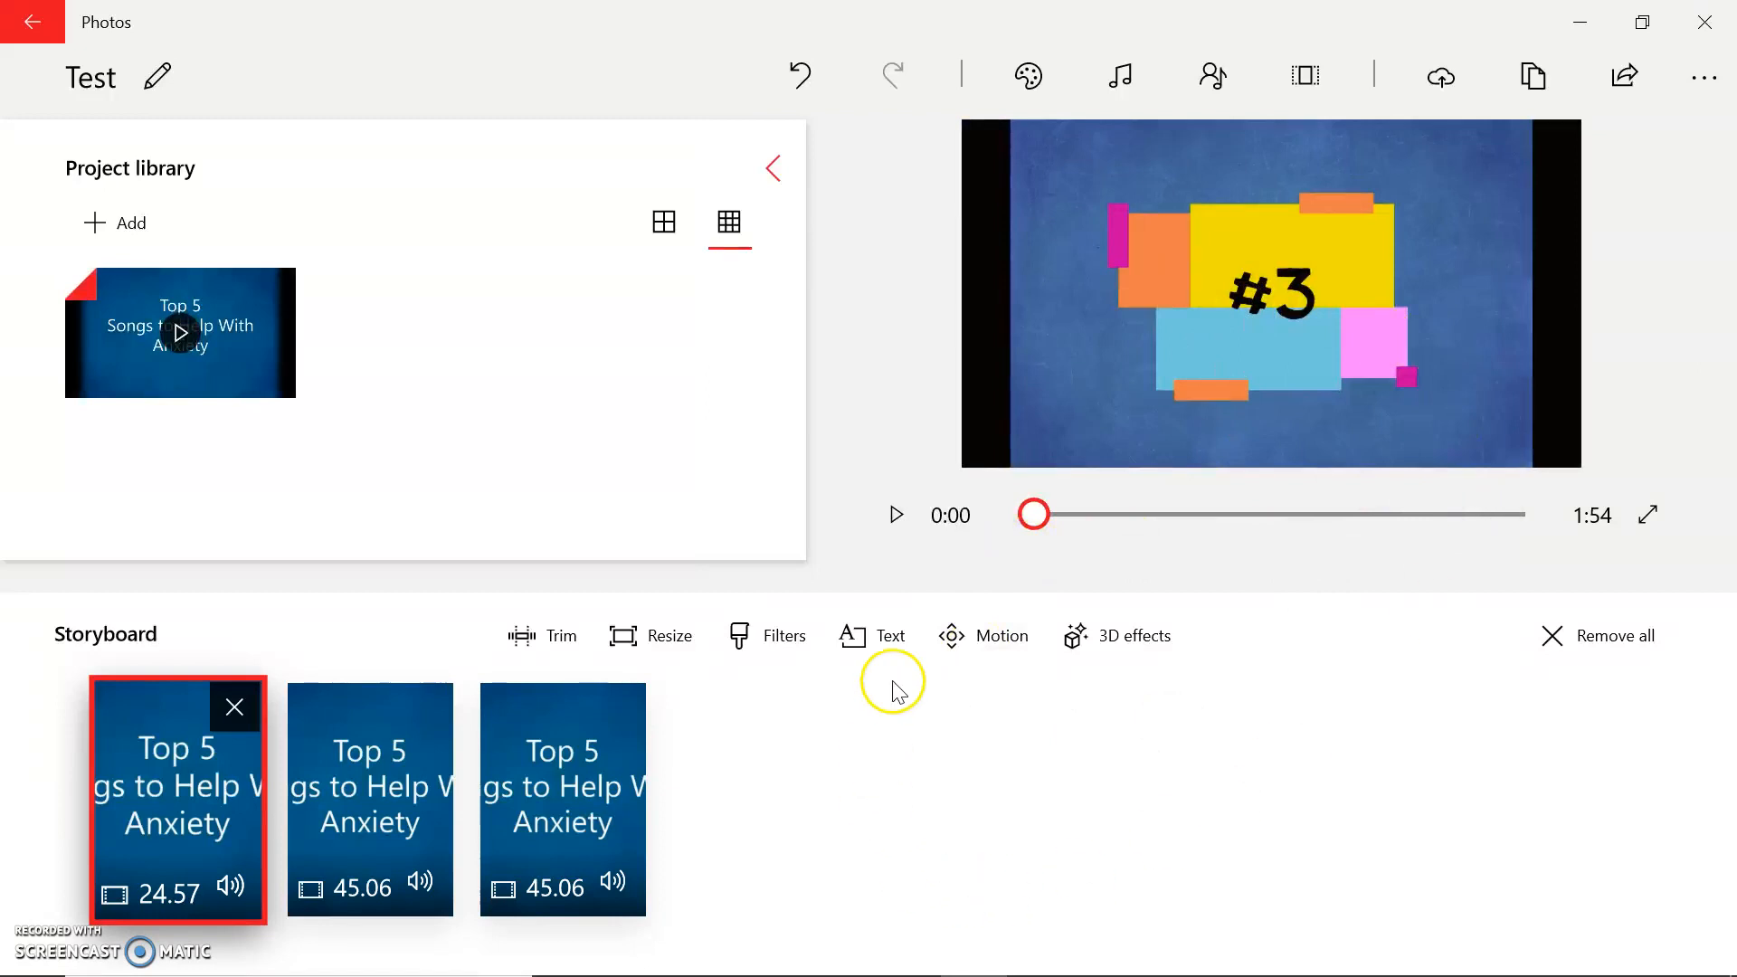
pyautogui.click(879, 646)
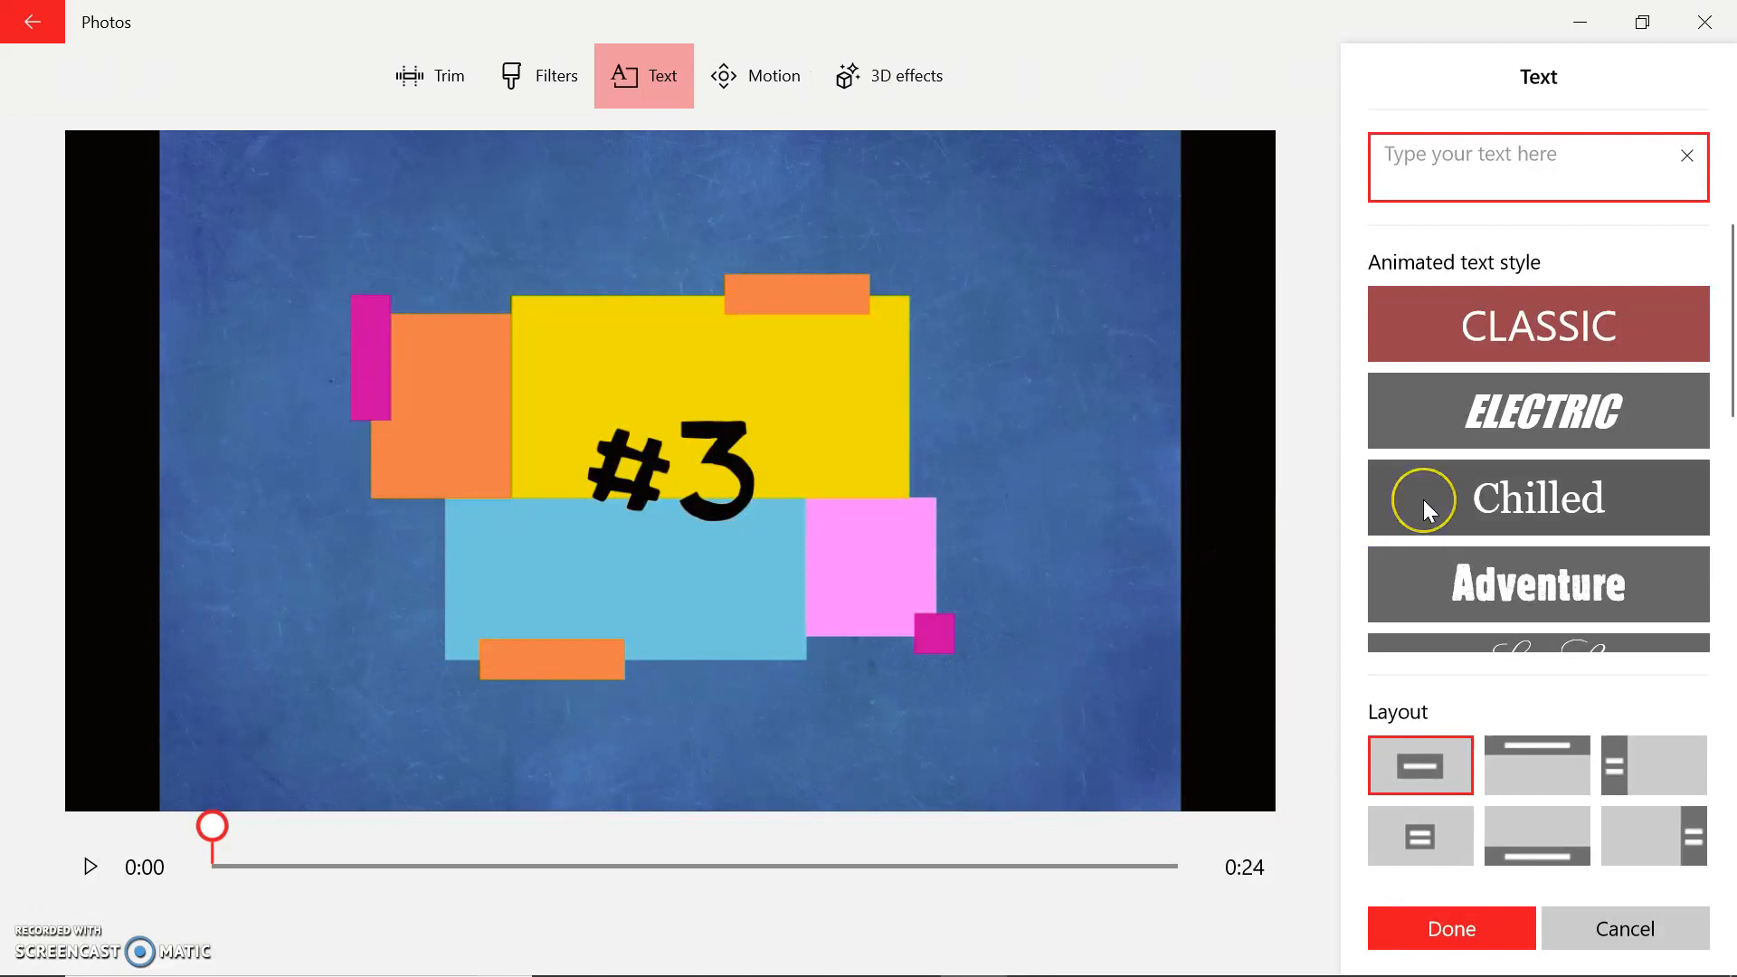
pyautogui.scroll(-5, 1424, 499)
pyautogui.scroll(-2, 1424, 499)
pyautogui.click(1505, 263)
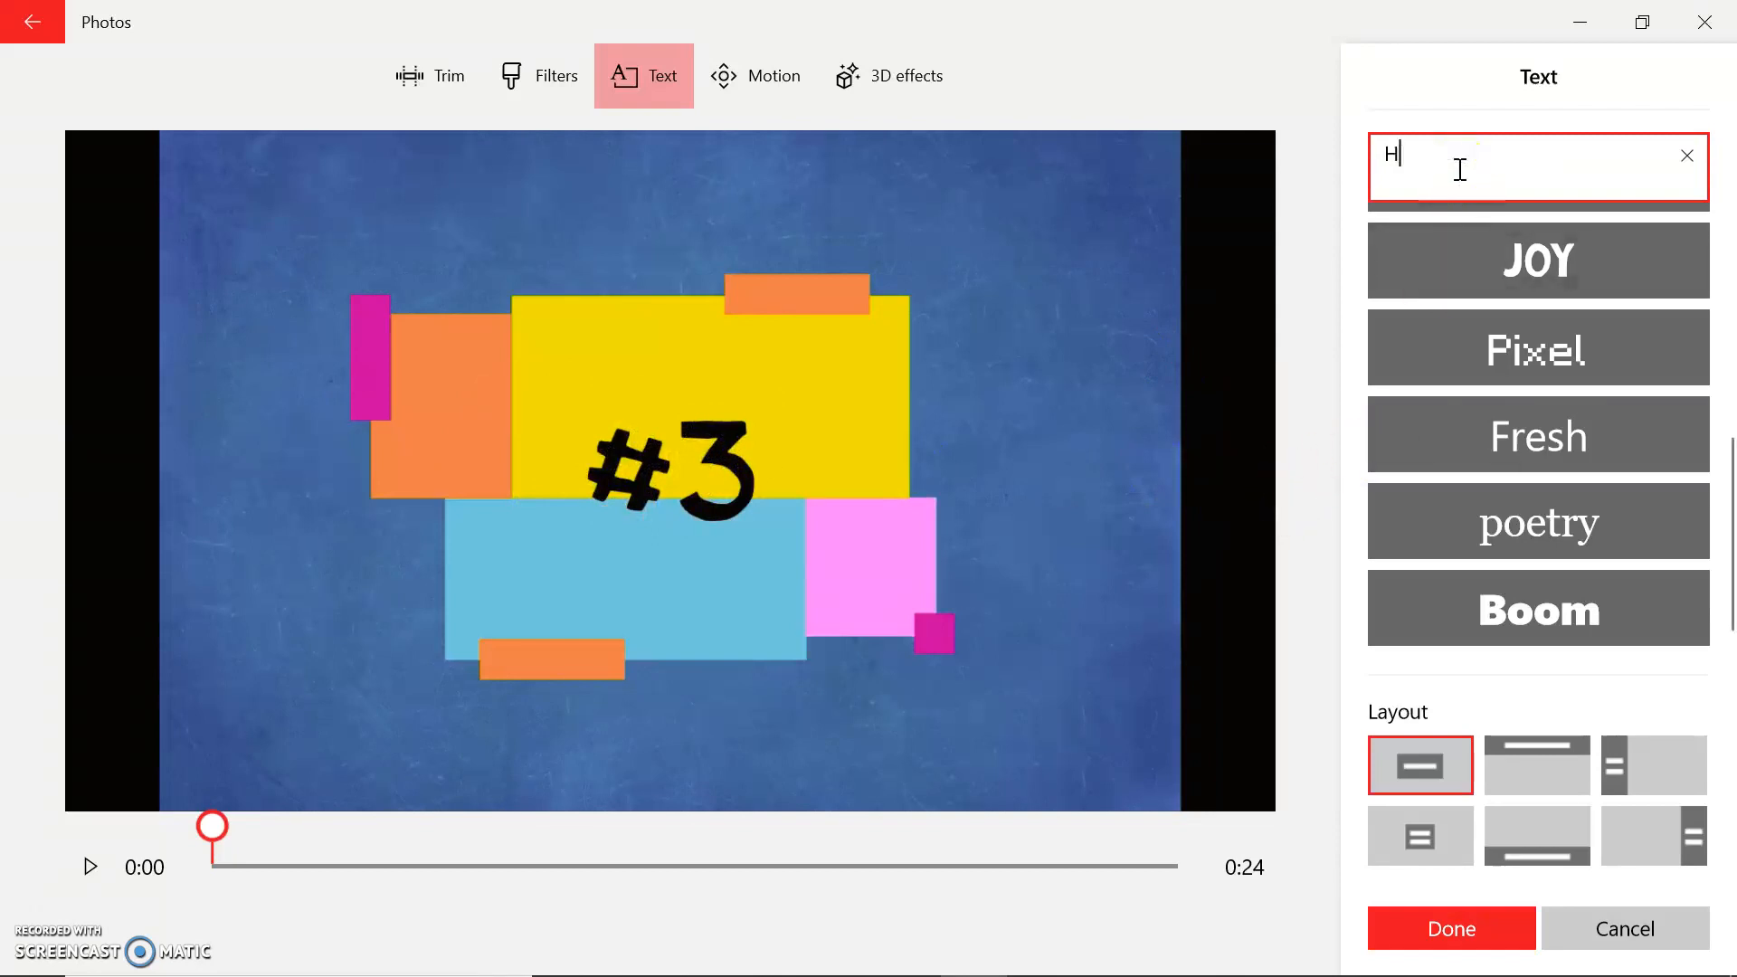
pyautogui.write('llo')
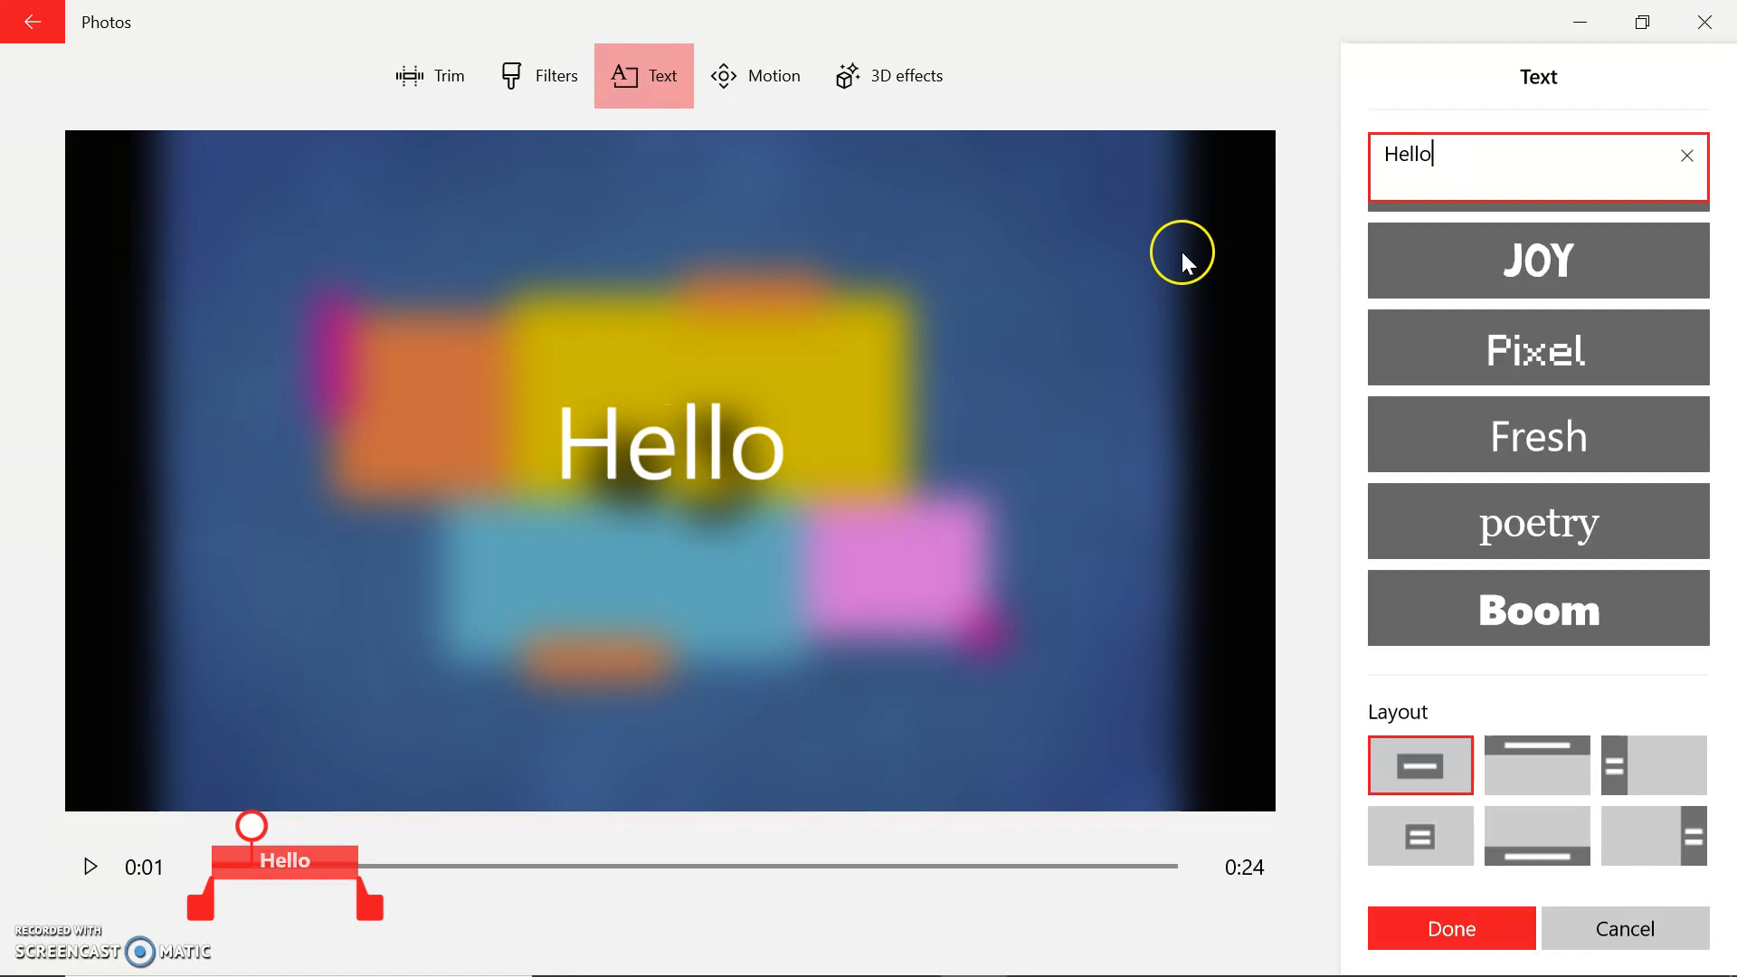
# Try the Electric and Chilled animated text styles on the Hello text, and settle on the Adventure style.
pyautogui.scroll(4, 1359, 380)
pyautogui.scroll(-1, 1359, 373)
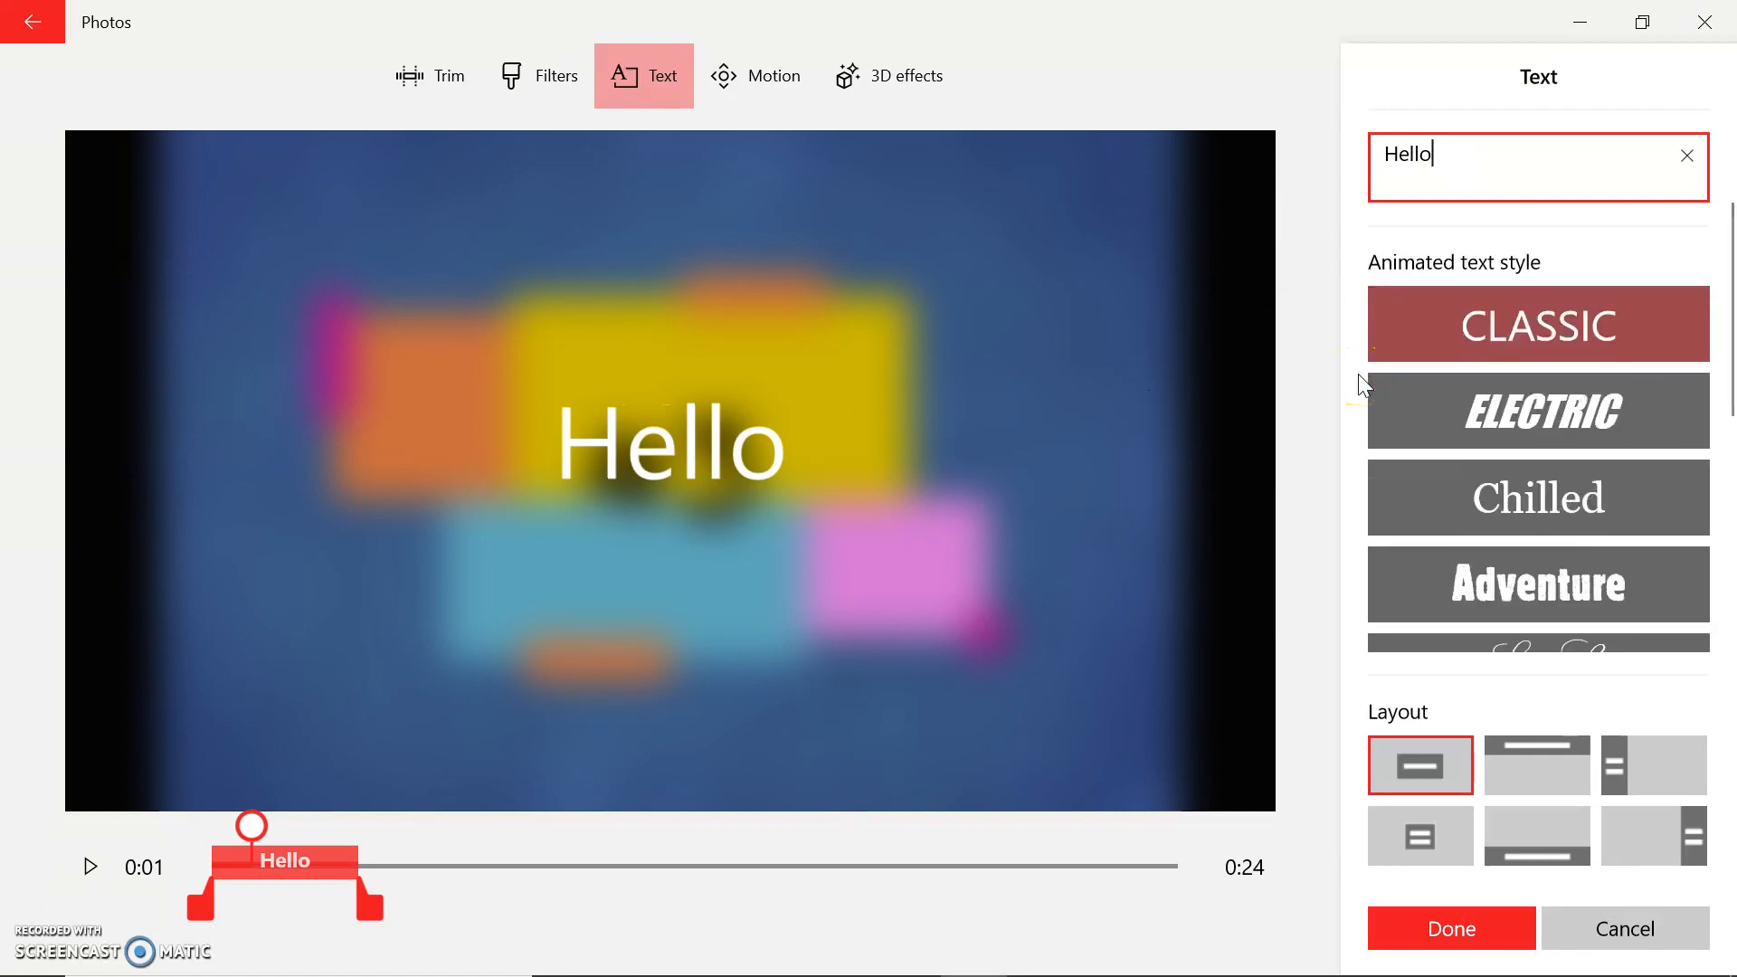
pyautogui.click(1446, 419)
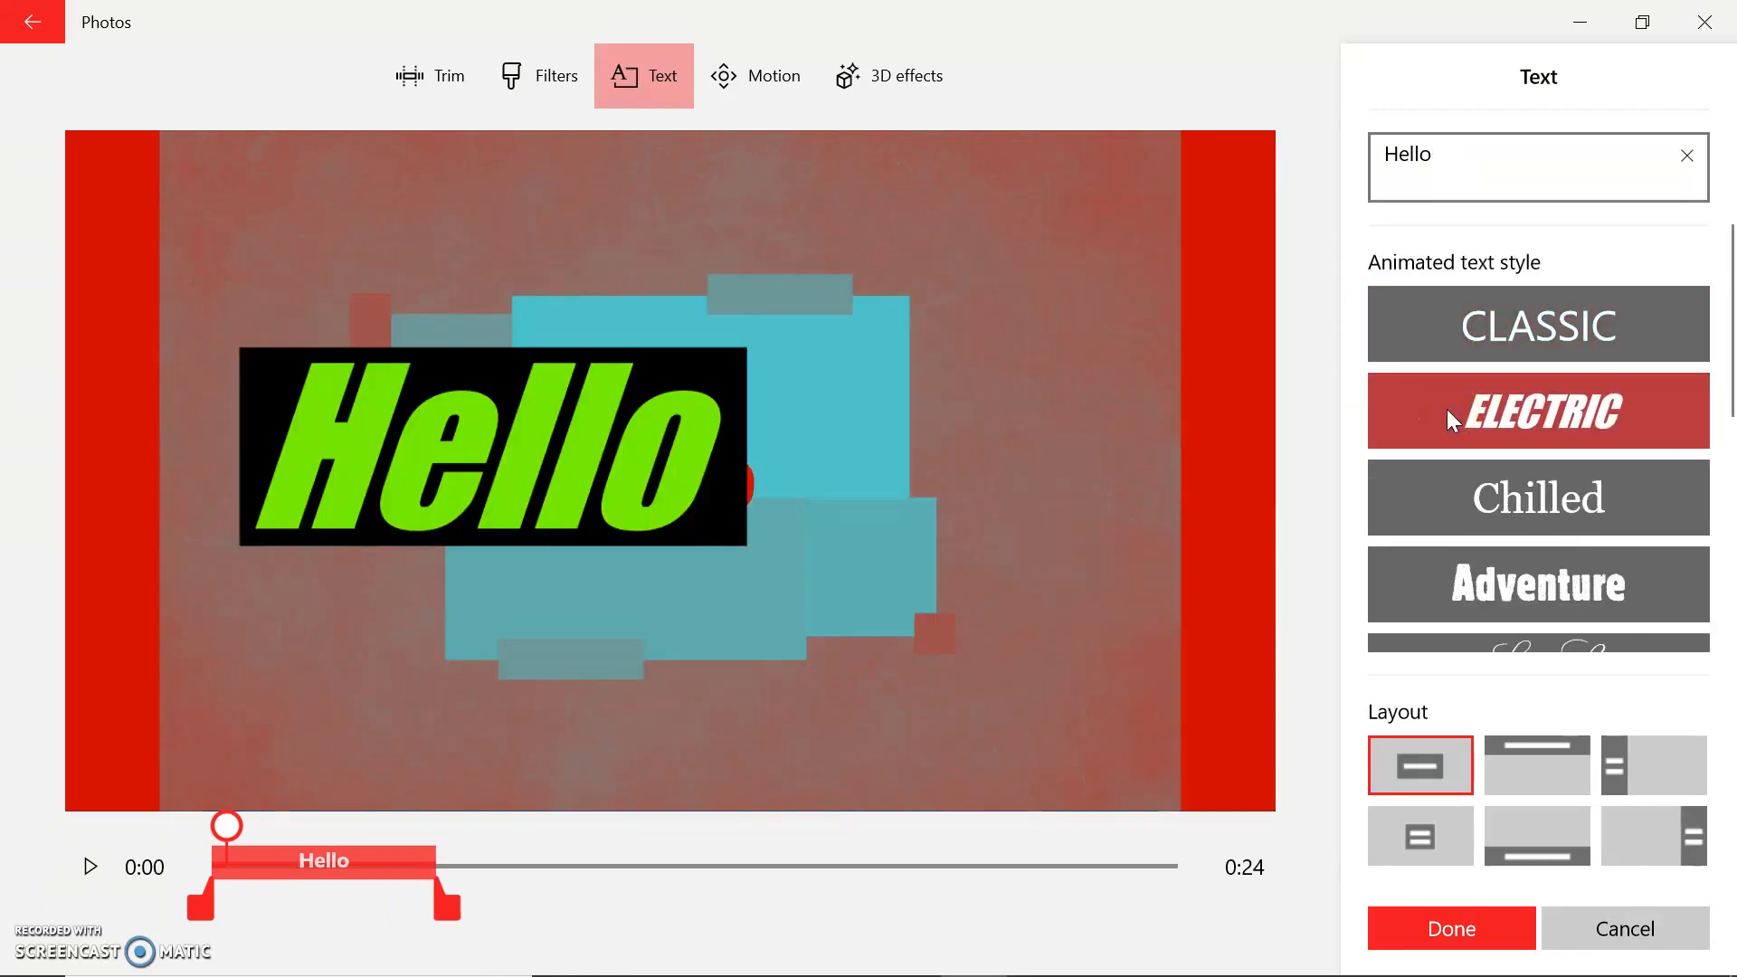
pyautogui.click(1438, 531)
pyautogui.click(1444, 583)
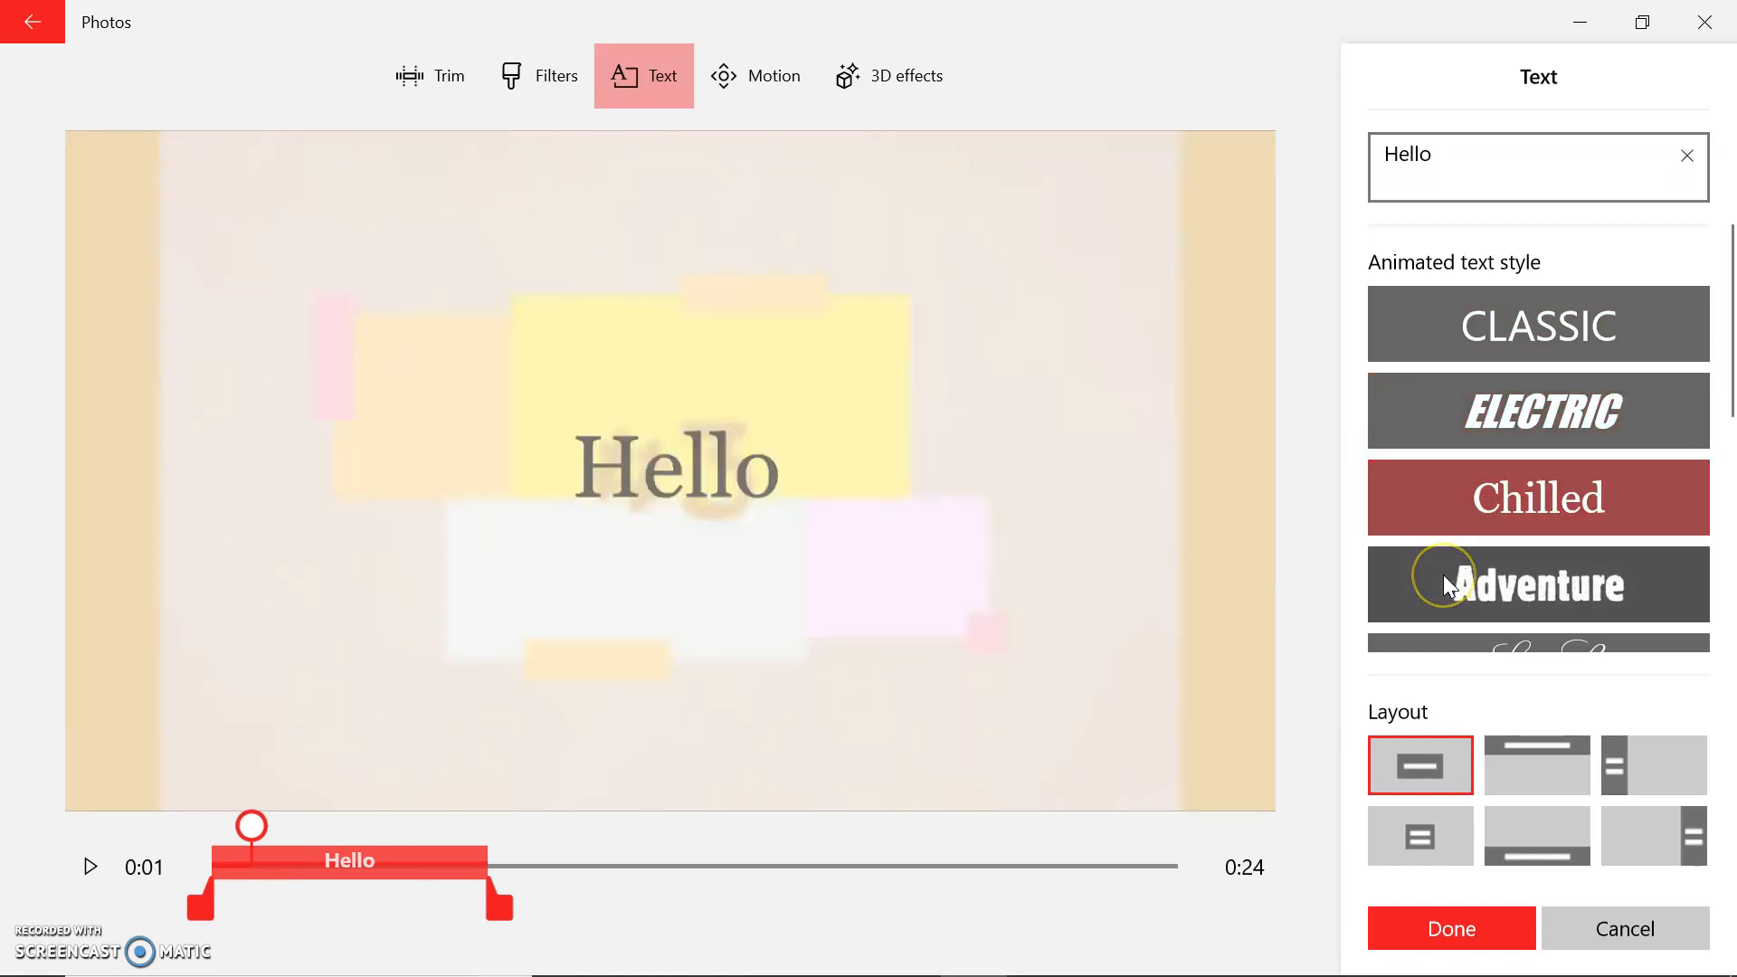
pyautogui.scroll(-1, 1446, 586)
pyautogui.scroll(-5, 1442, 574)
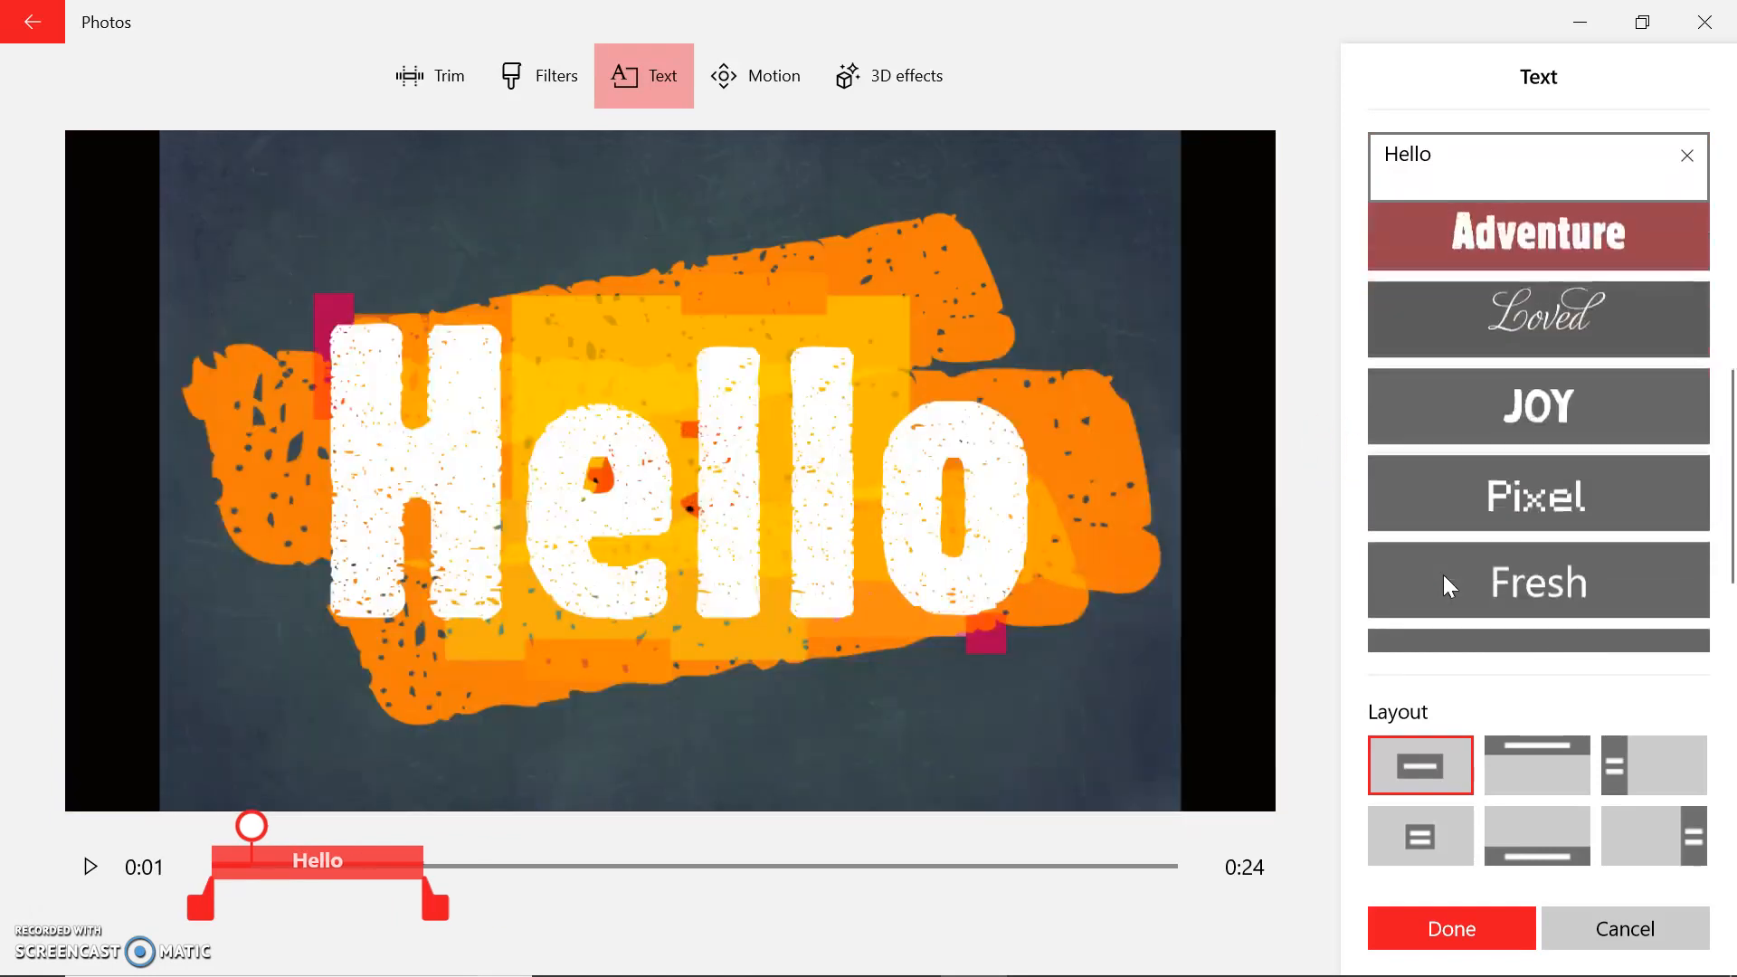
pyautogui.scroll(7, 1442, 574)
pyautogui.scroll(-5, 1442, 574)
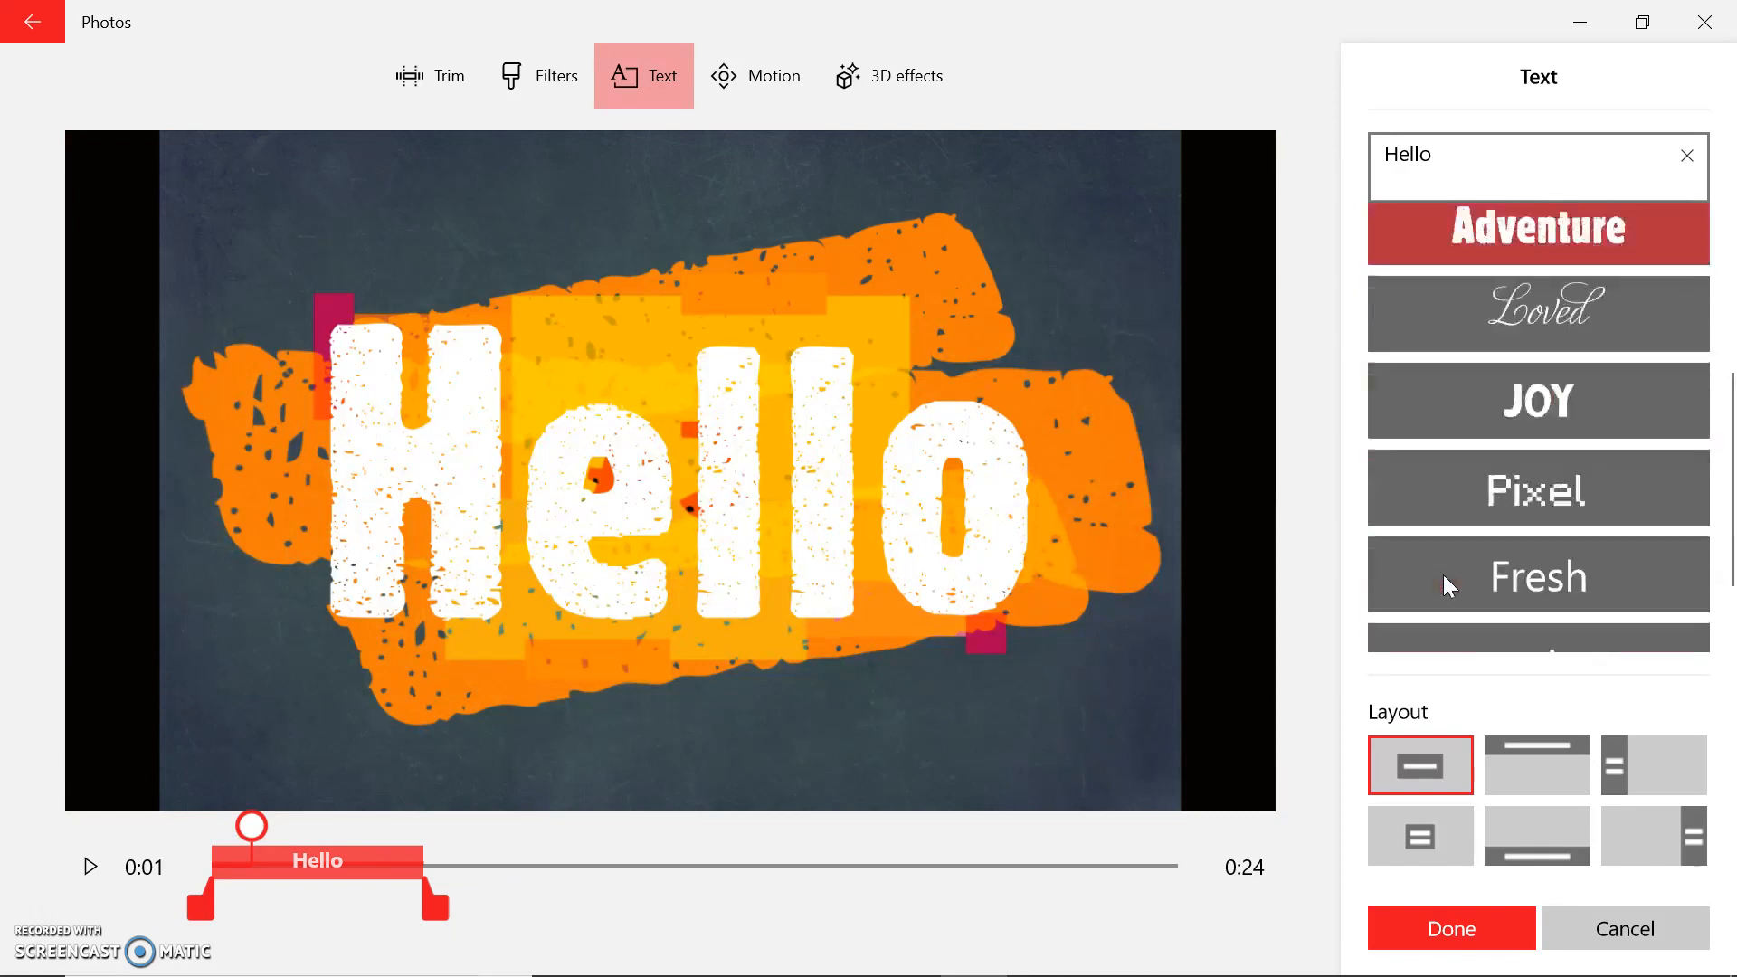
pyautogui.click(785, 561)
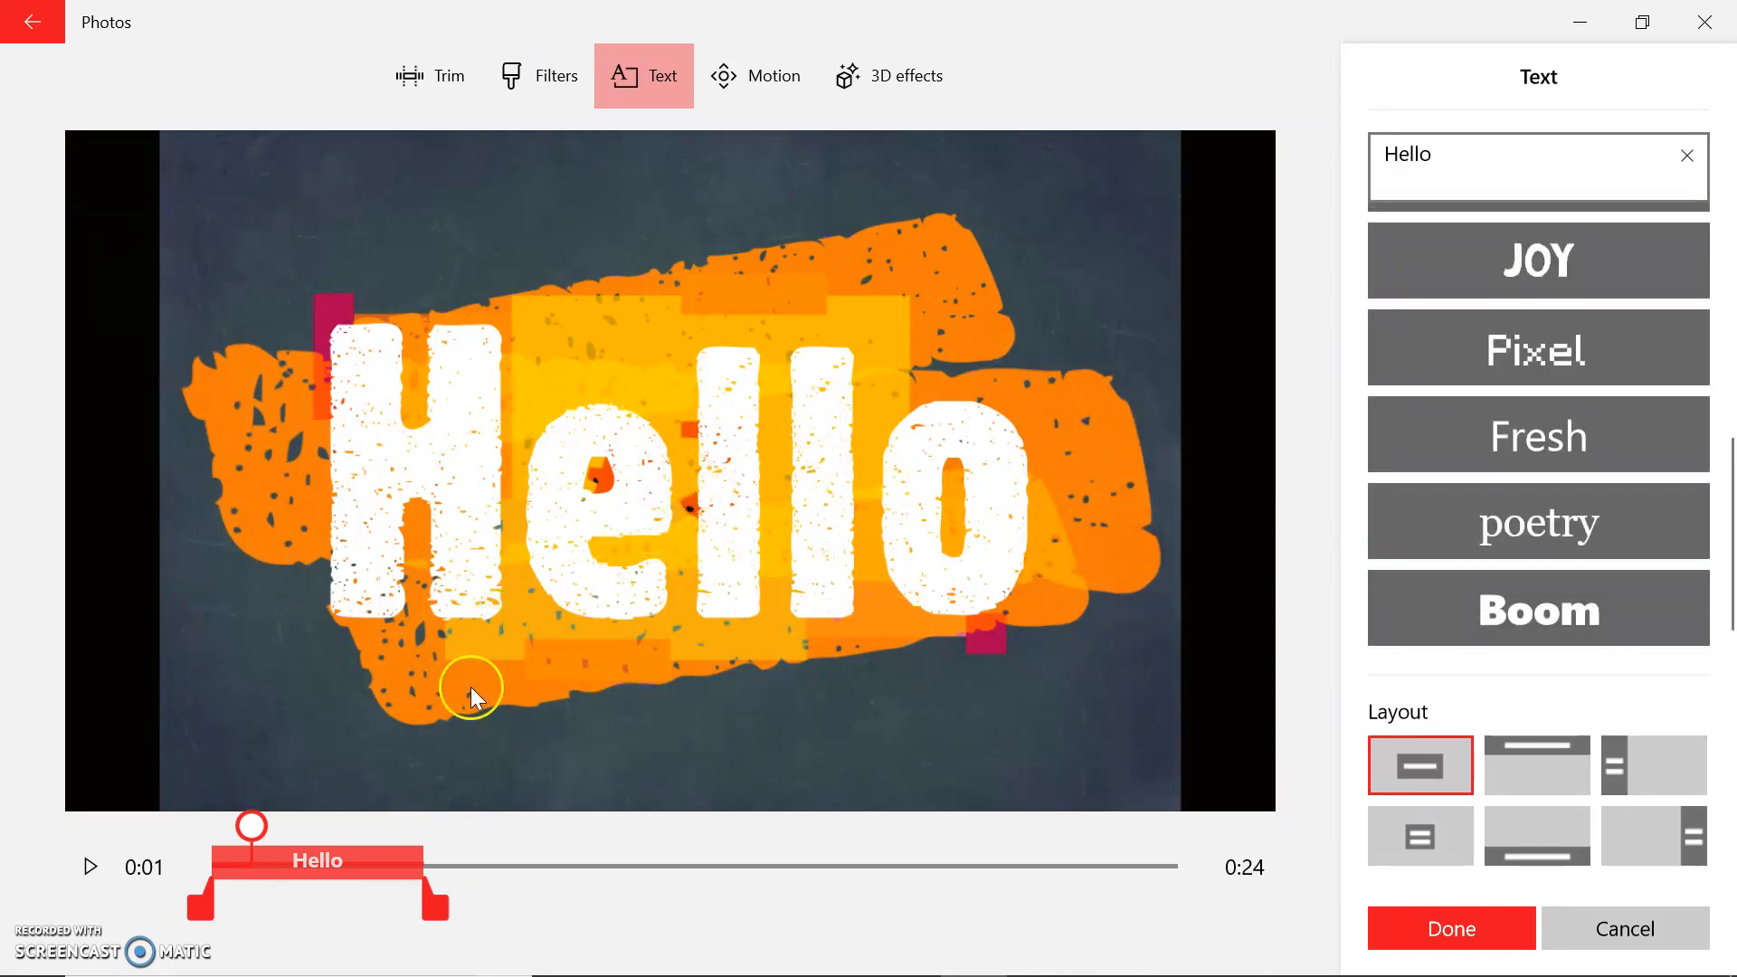
# Retime the Hello text to run from about 2 to about 6 seconds in the clip, and play back that section.
pyautogui.moveTo(442, 907)
pyautogui.mouseDown()
pyautogui.moveTo(941, 930)
pyautogui.moveTo(473, 907)
pyautogui.mouseUp()
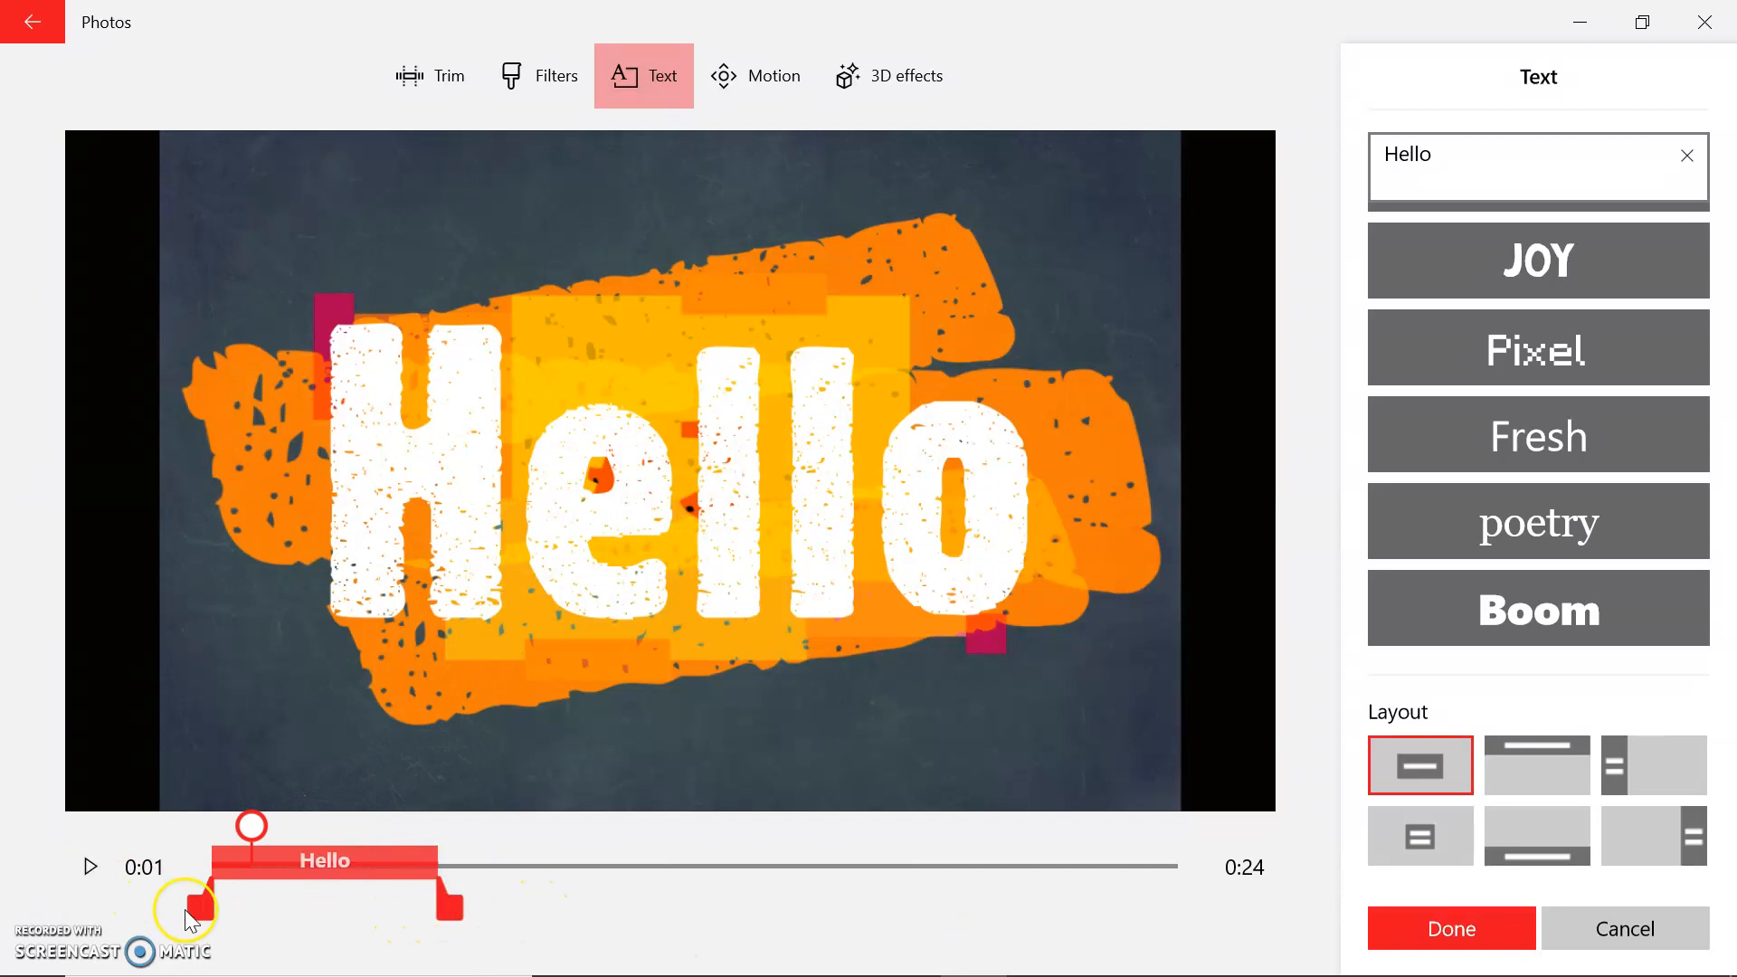
pyautogui.moveTo(209, 923); pyautogui.dragTo(291, 915)
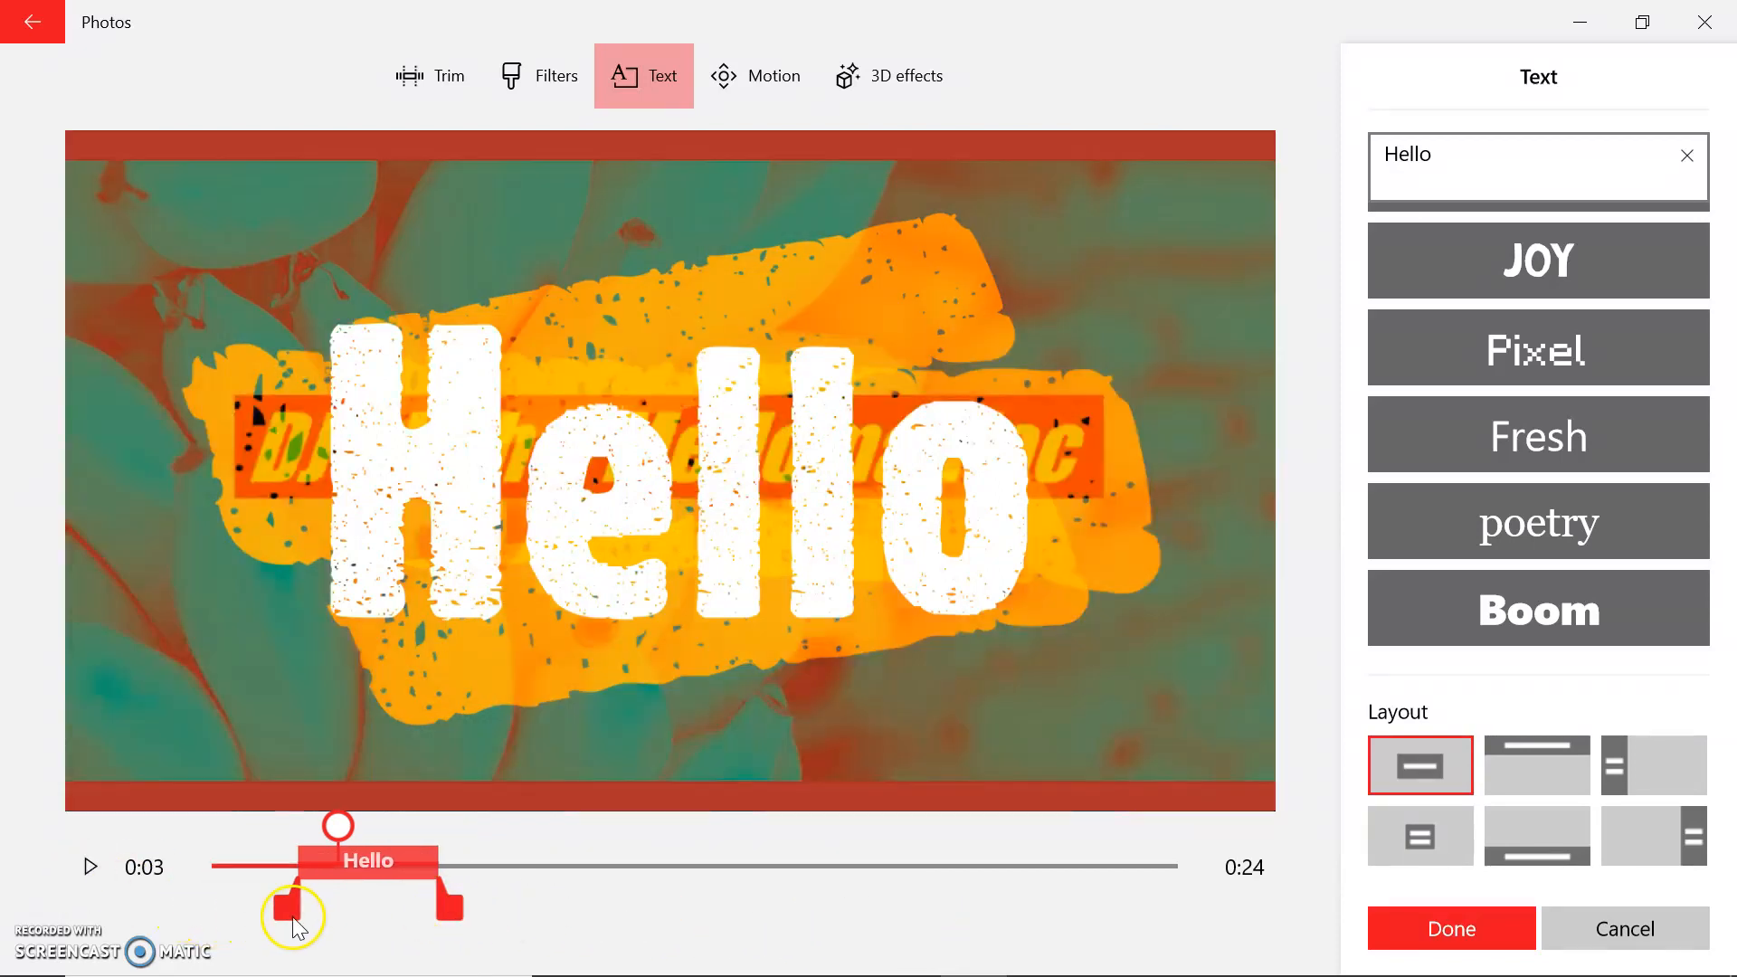
pyautogui.moveTo(338, 838); pyautogui.dragTo(284, 841)
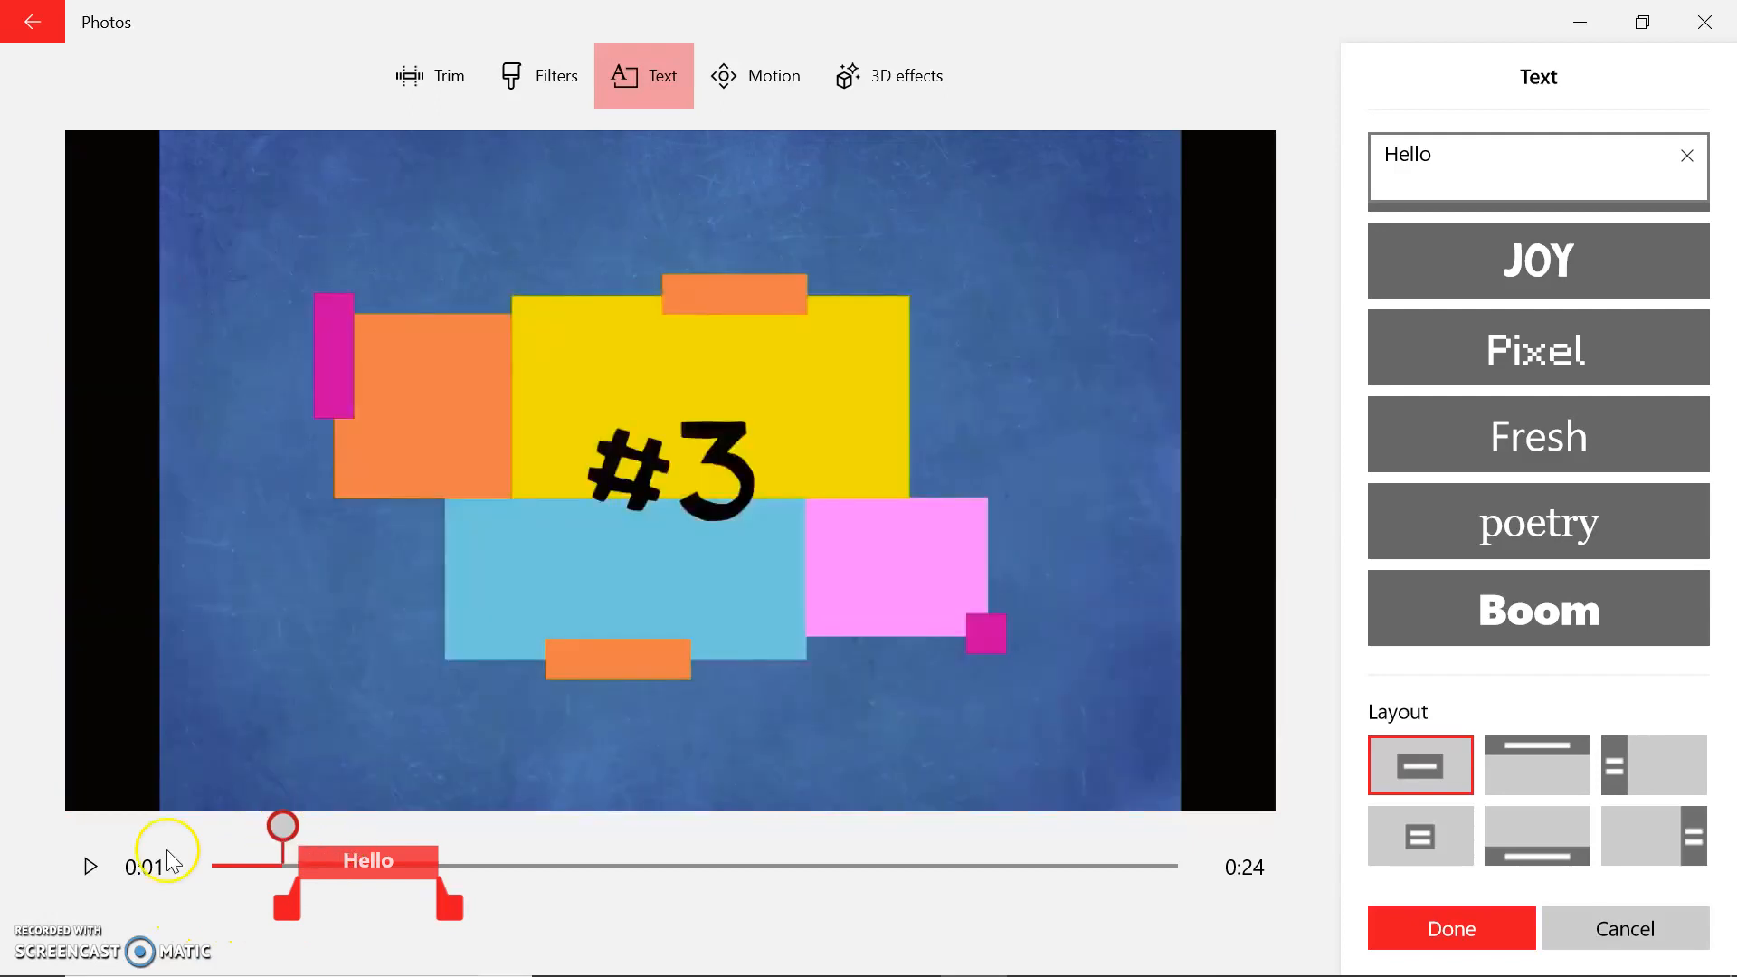
pyautogui.click(89, 866)
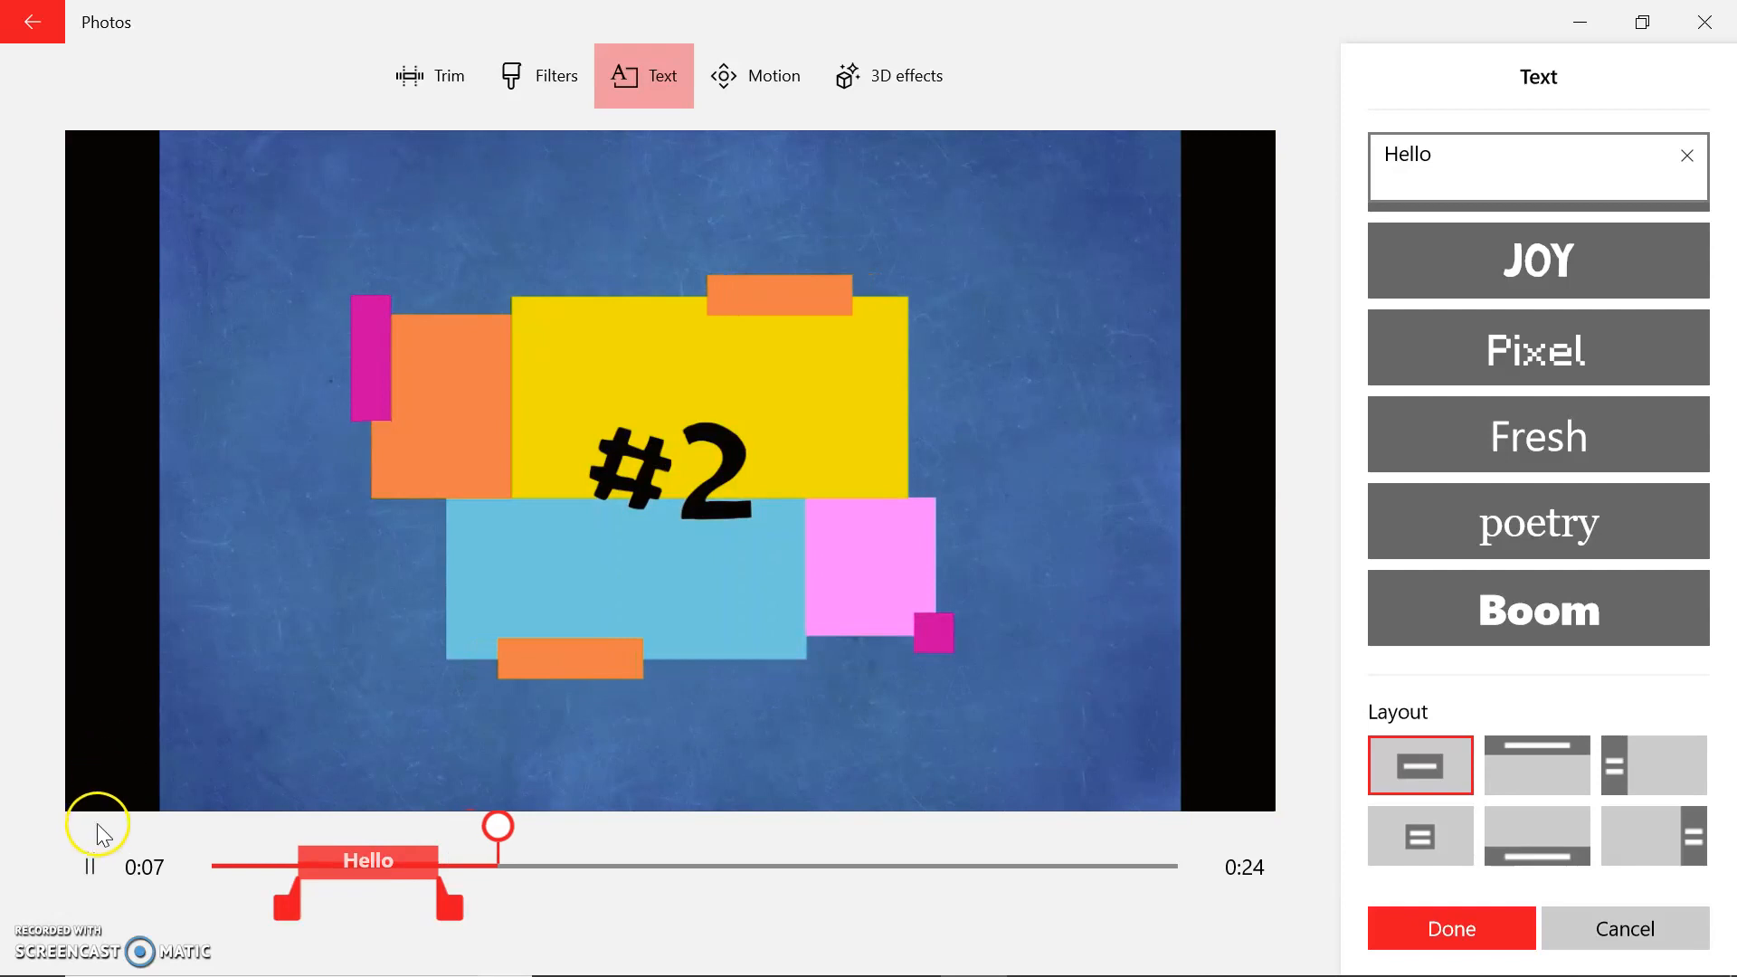
pyautogui.click(95, 878)
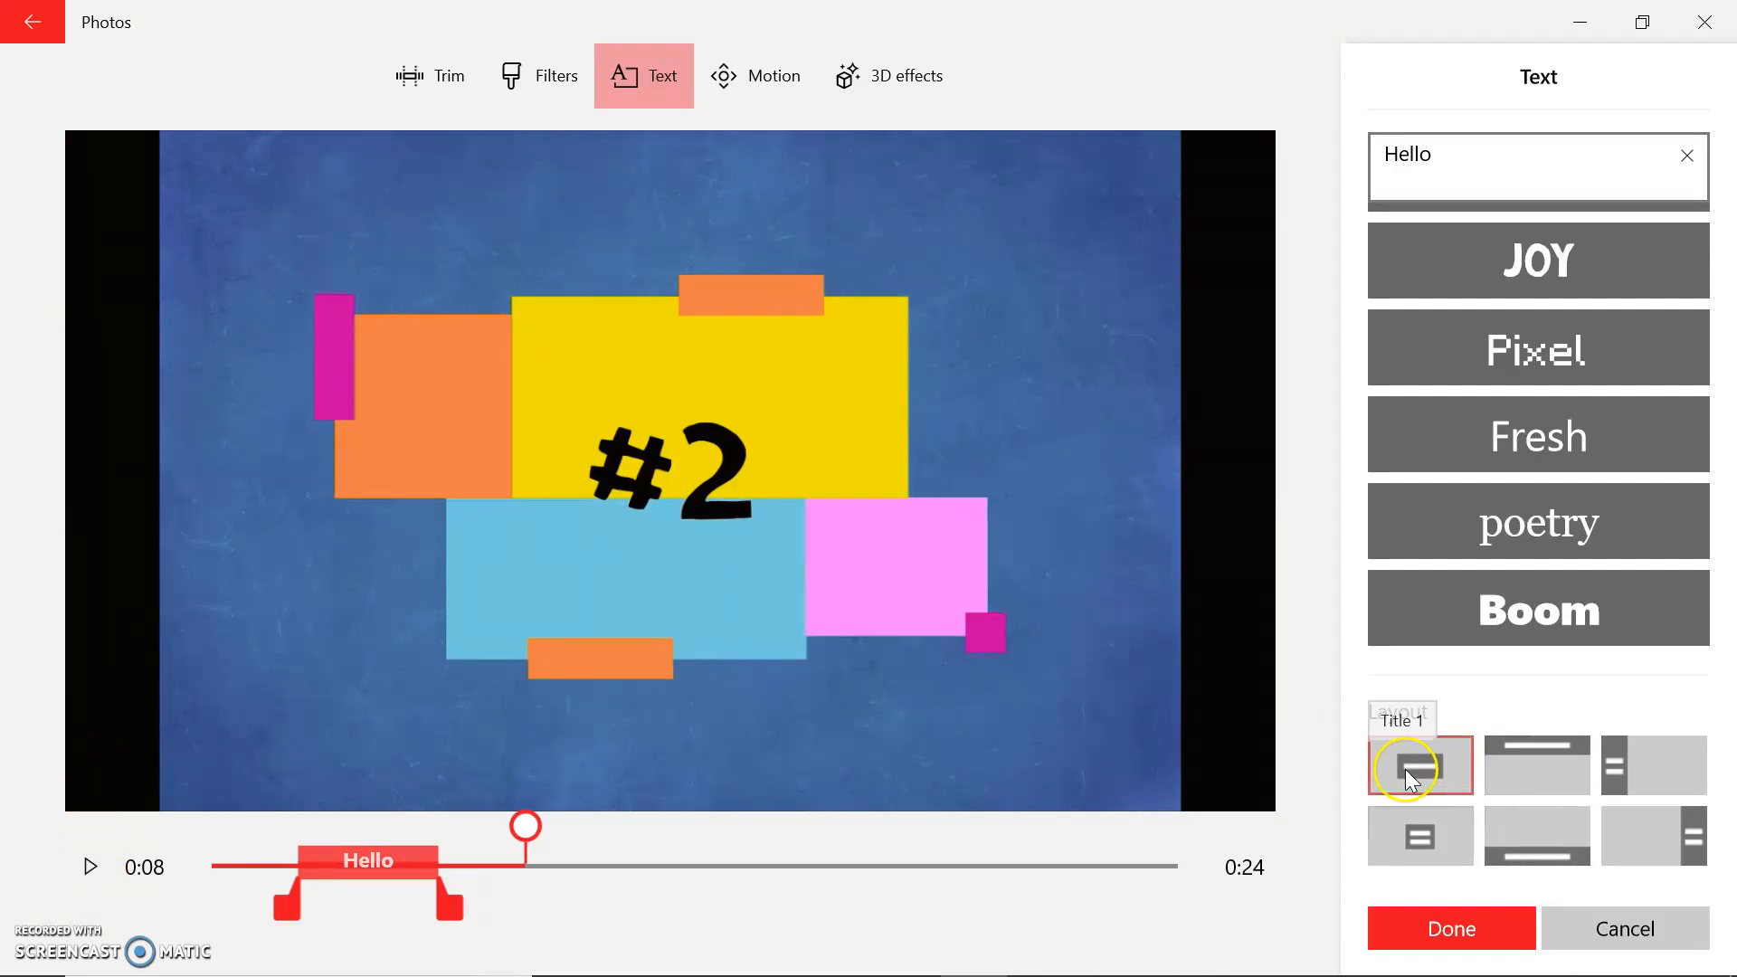
# Try the Top, Bottom and Title 2 layouts for the Hello text, and apply the Right layout.
pyautogui.moveTo(533, 827); pyautogui.dragTo(407, 824)
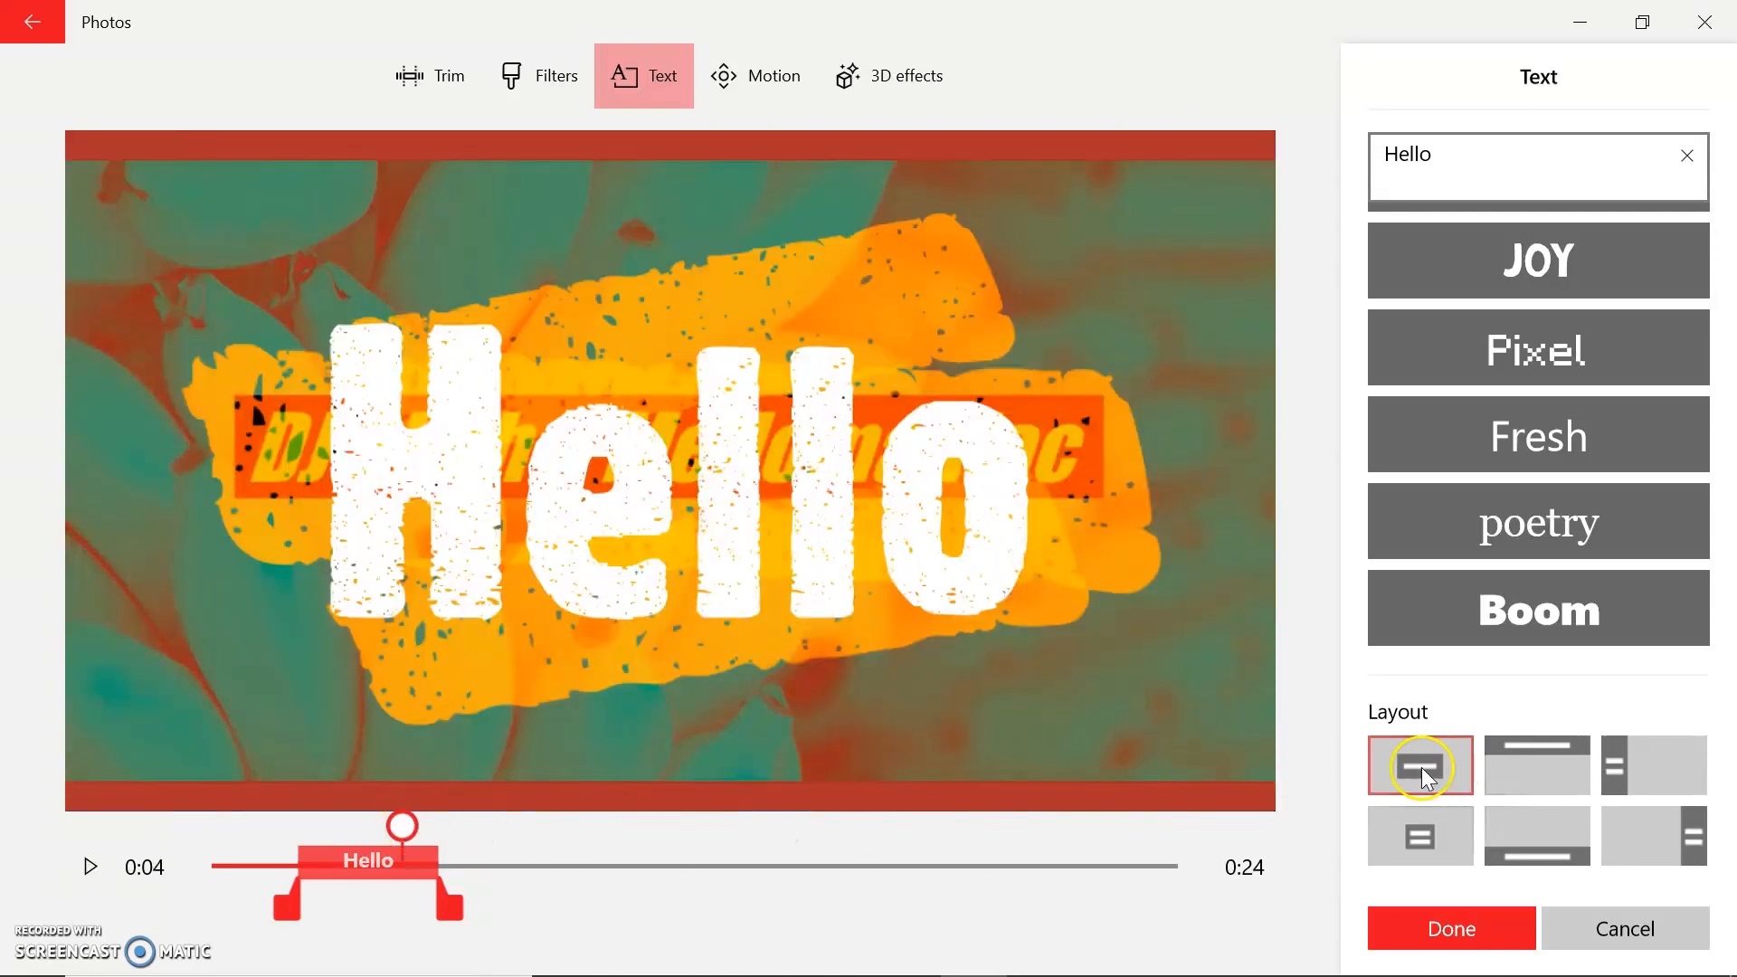
pyautogui.click(1511, 767)
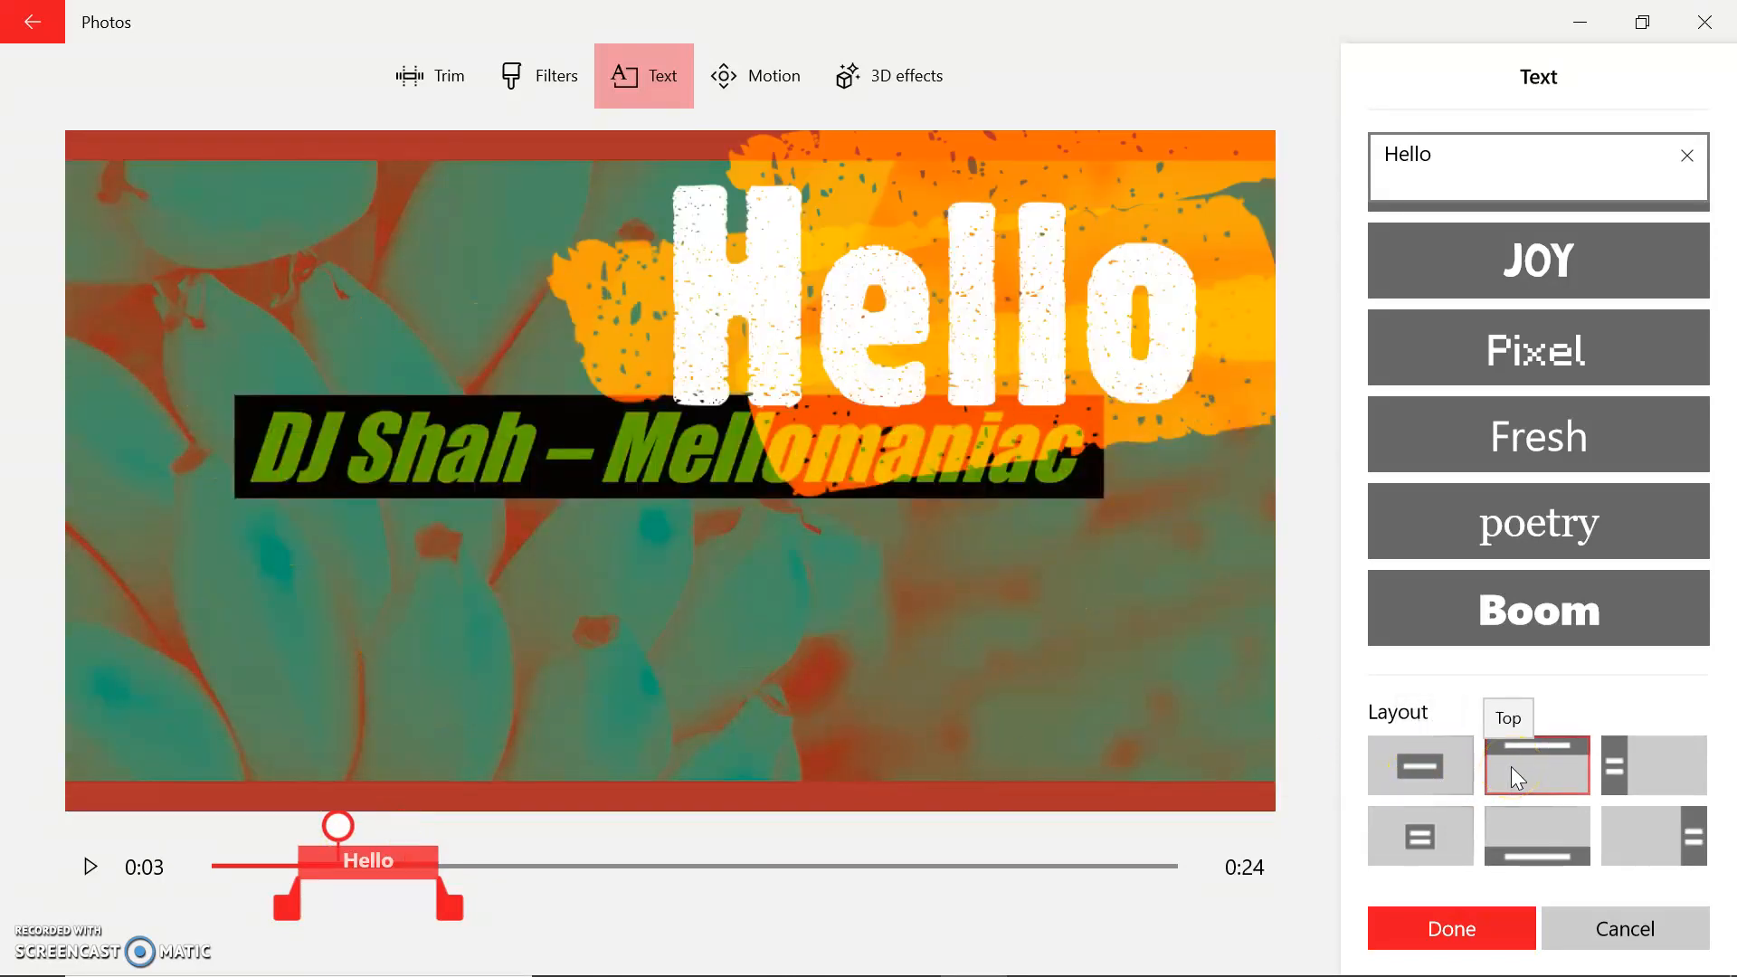
pyautogui.click(1544, 837)
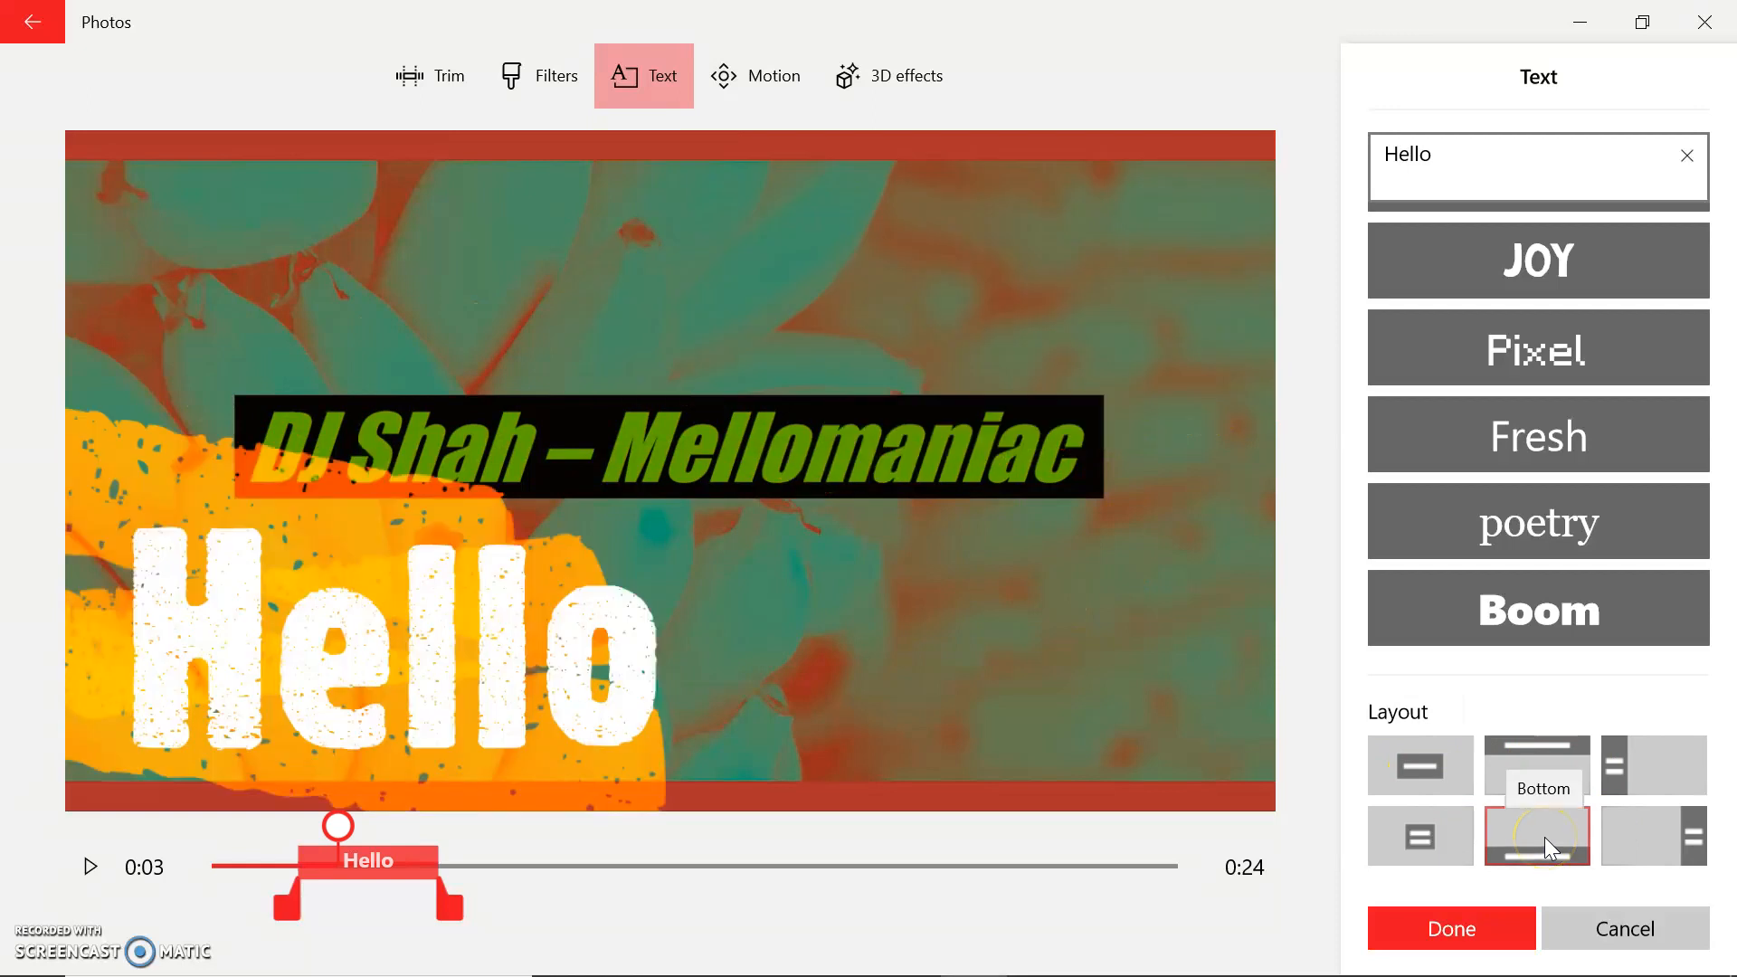
pyautogui.click(1420, 843)
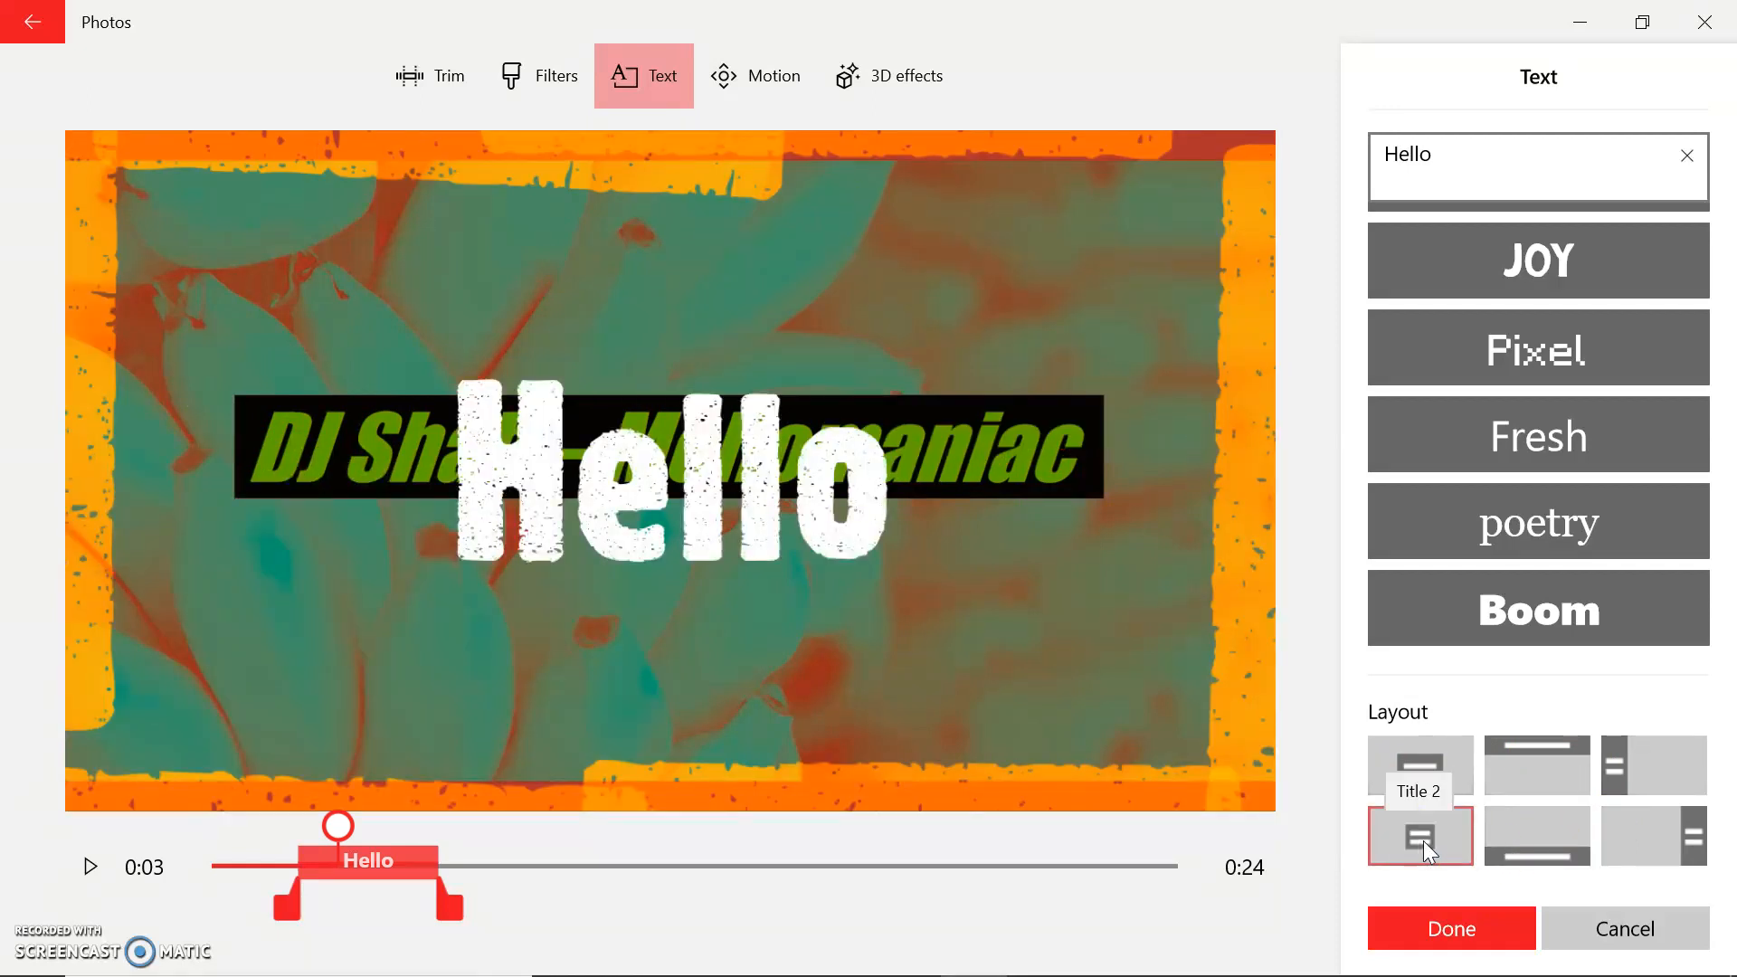
pyautogui.click(1648, 836)
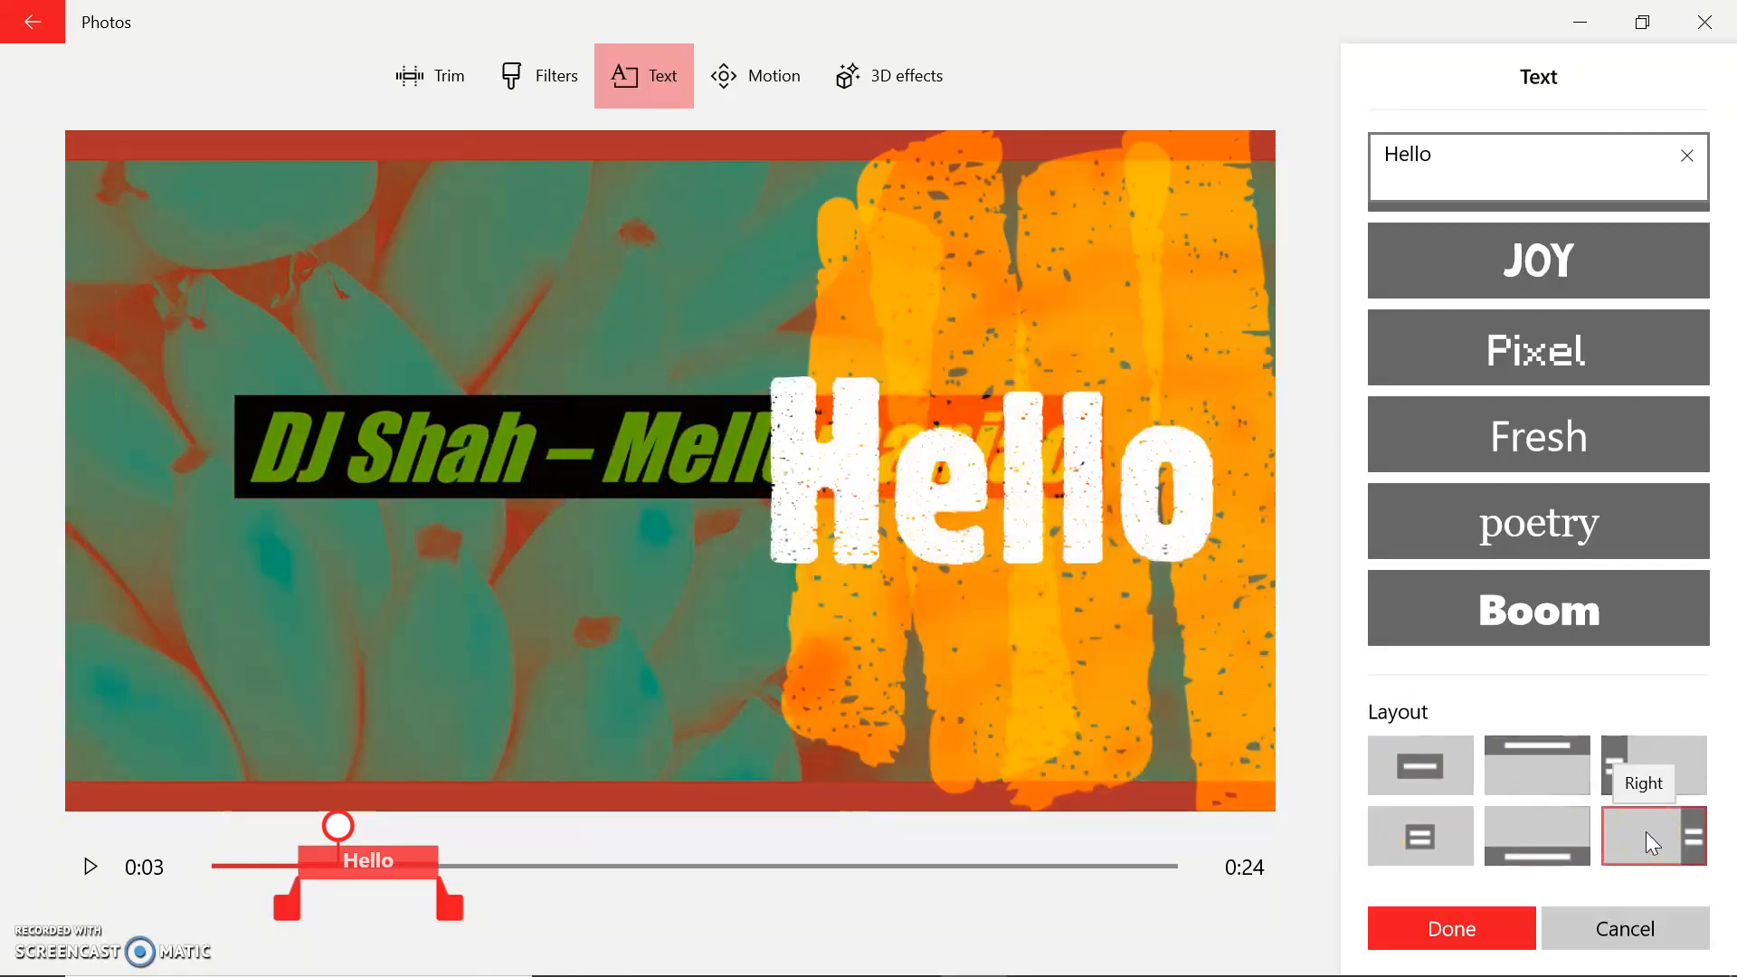
pyautogui.click(1438, 934)
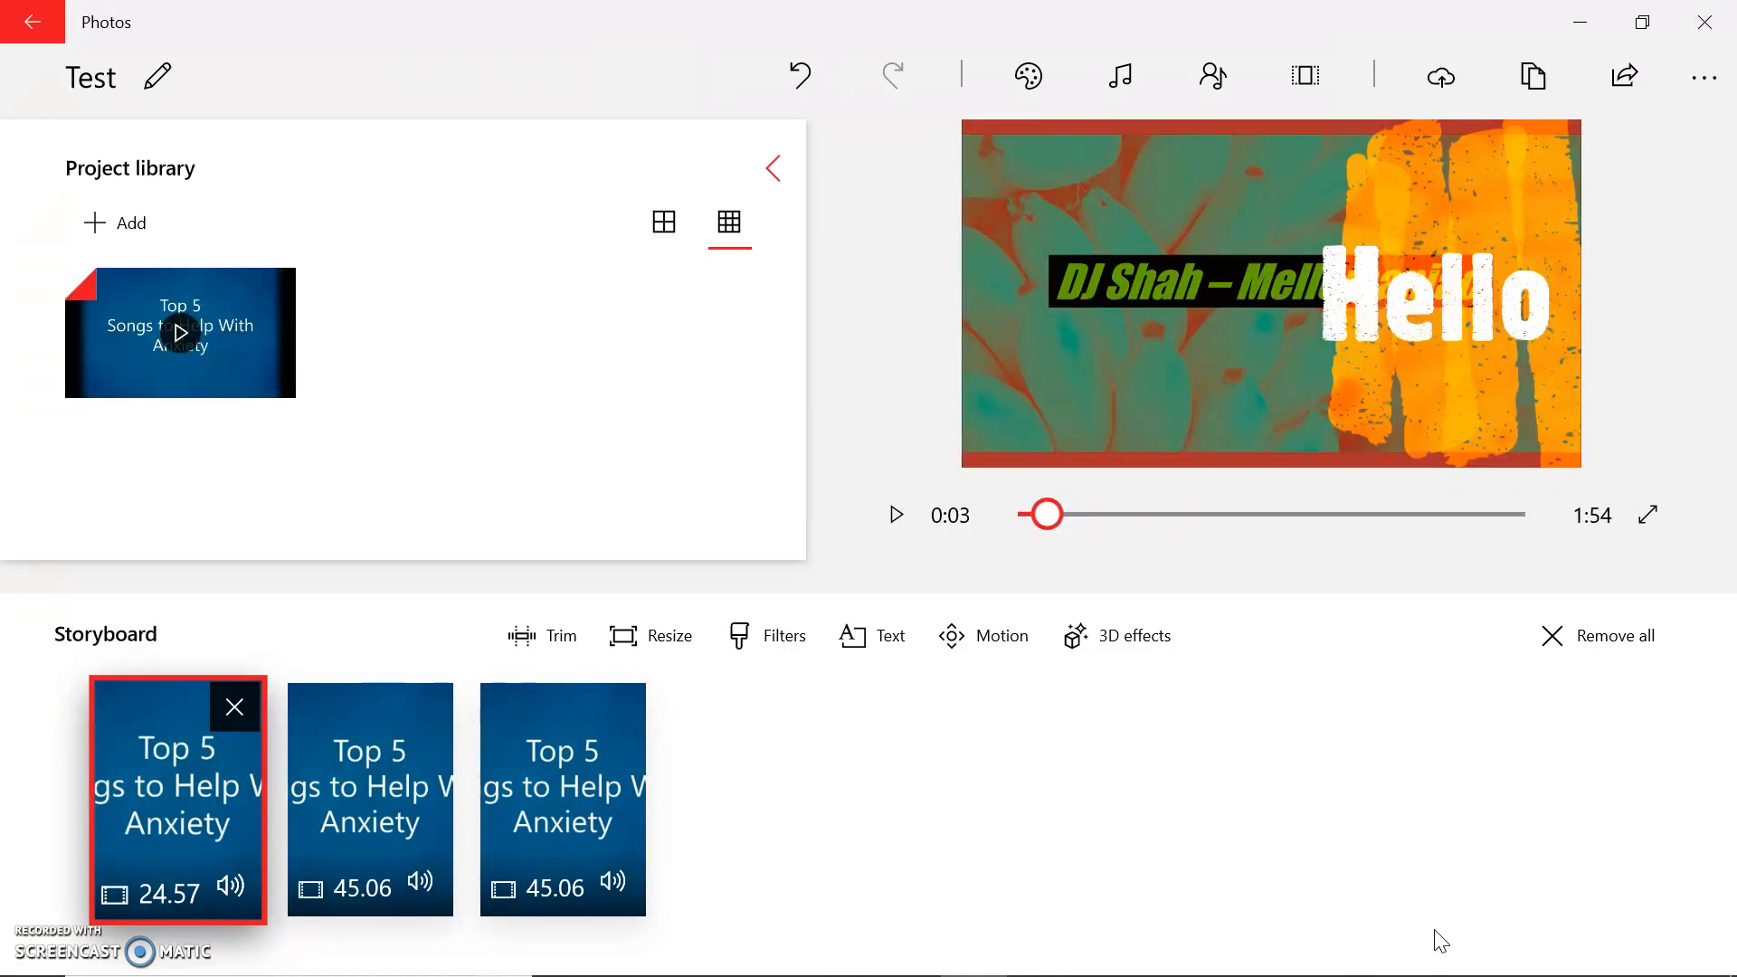
# Apply the Zoom in left camera motion to the first storyboard clip.
pyautogui.click(976, 644)
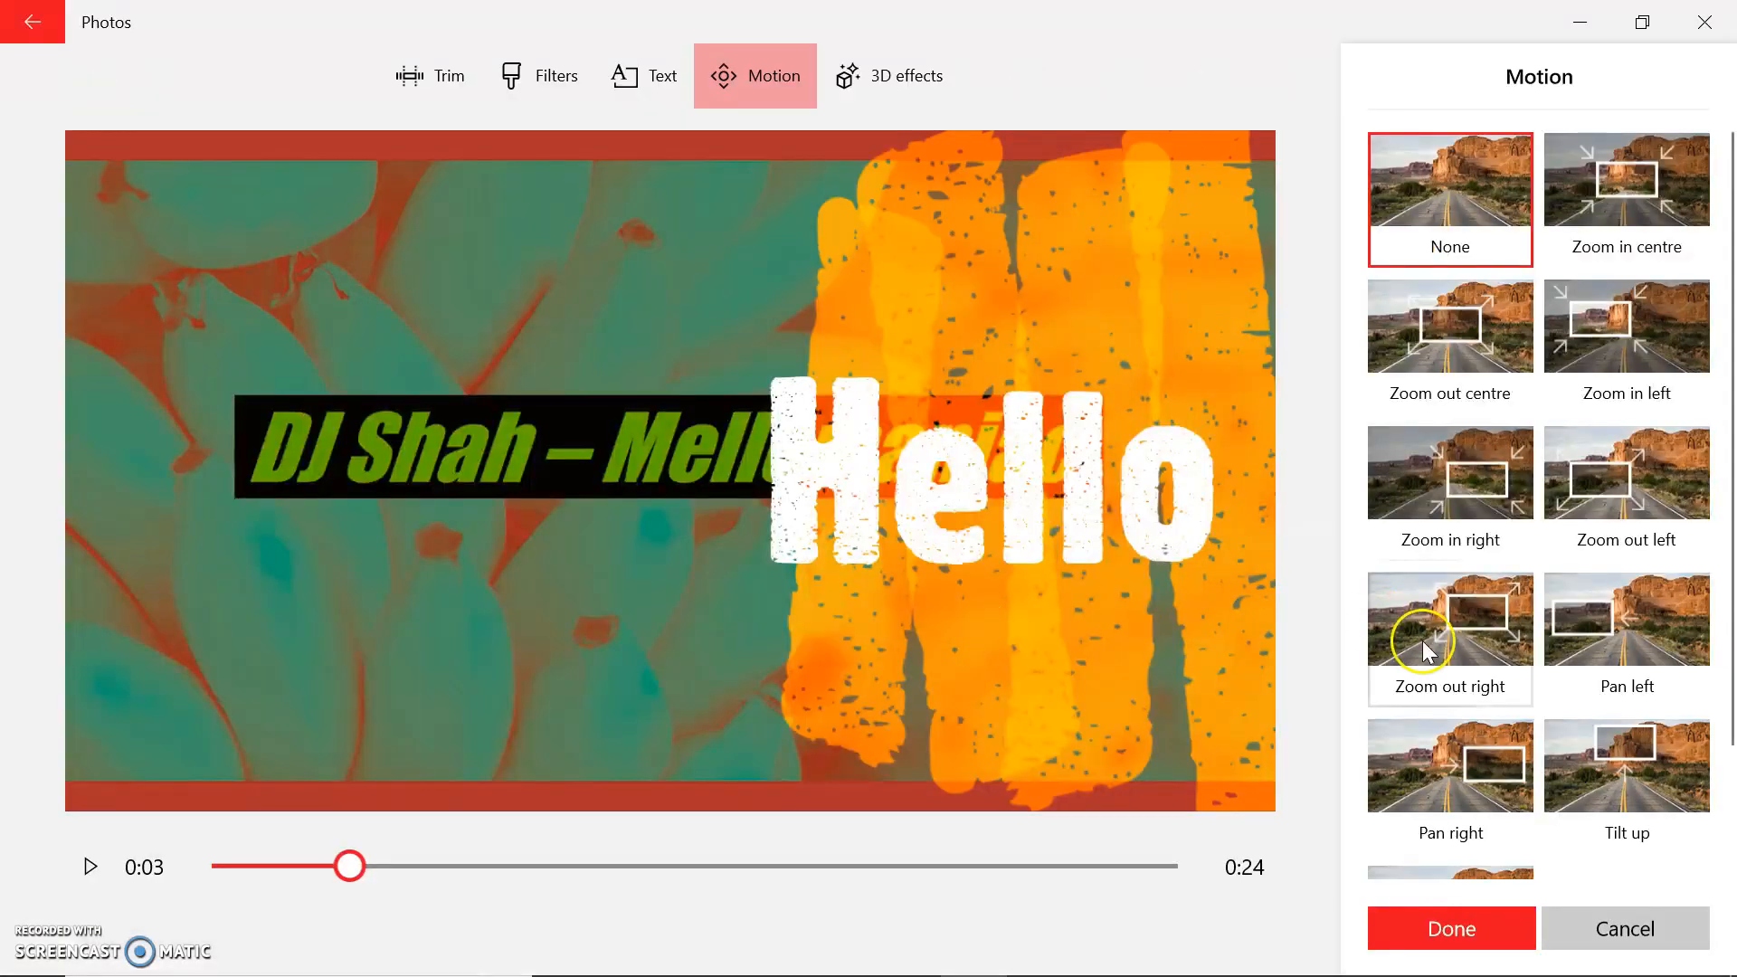
pyautogui.click(1453, 333)
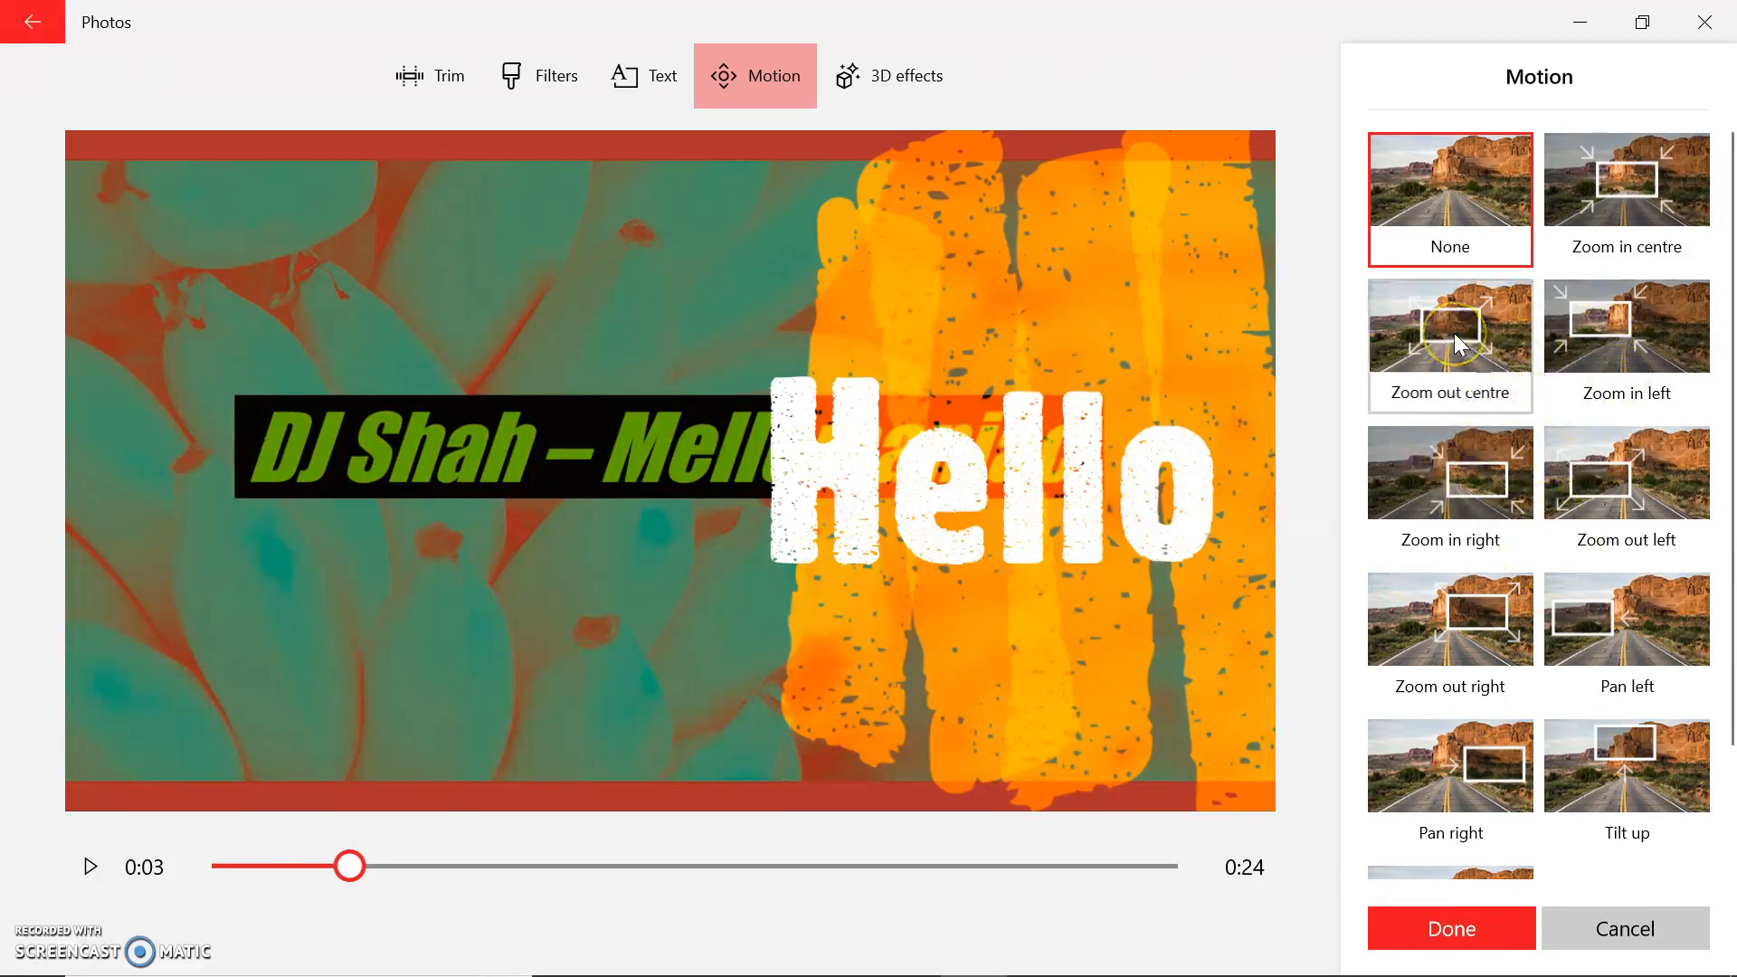
pyautogui.click(1599, 338)
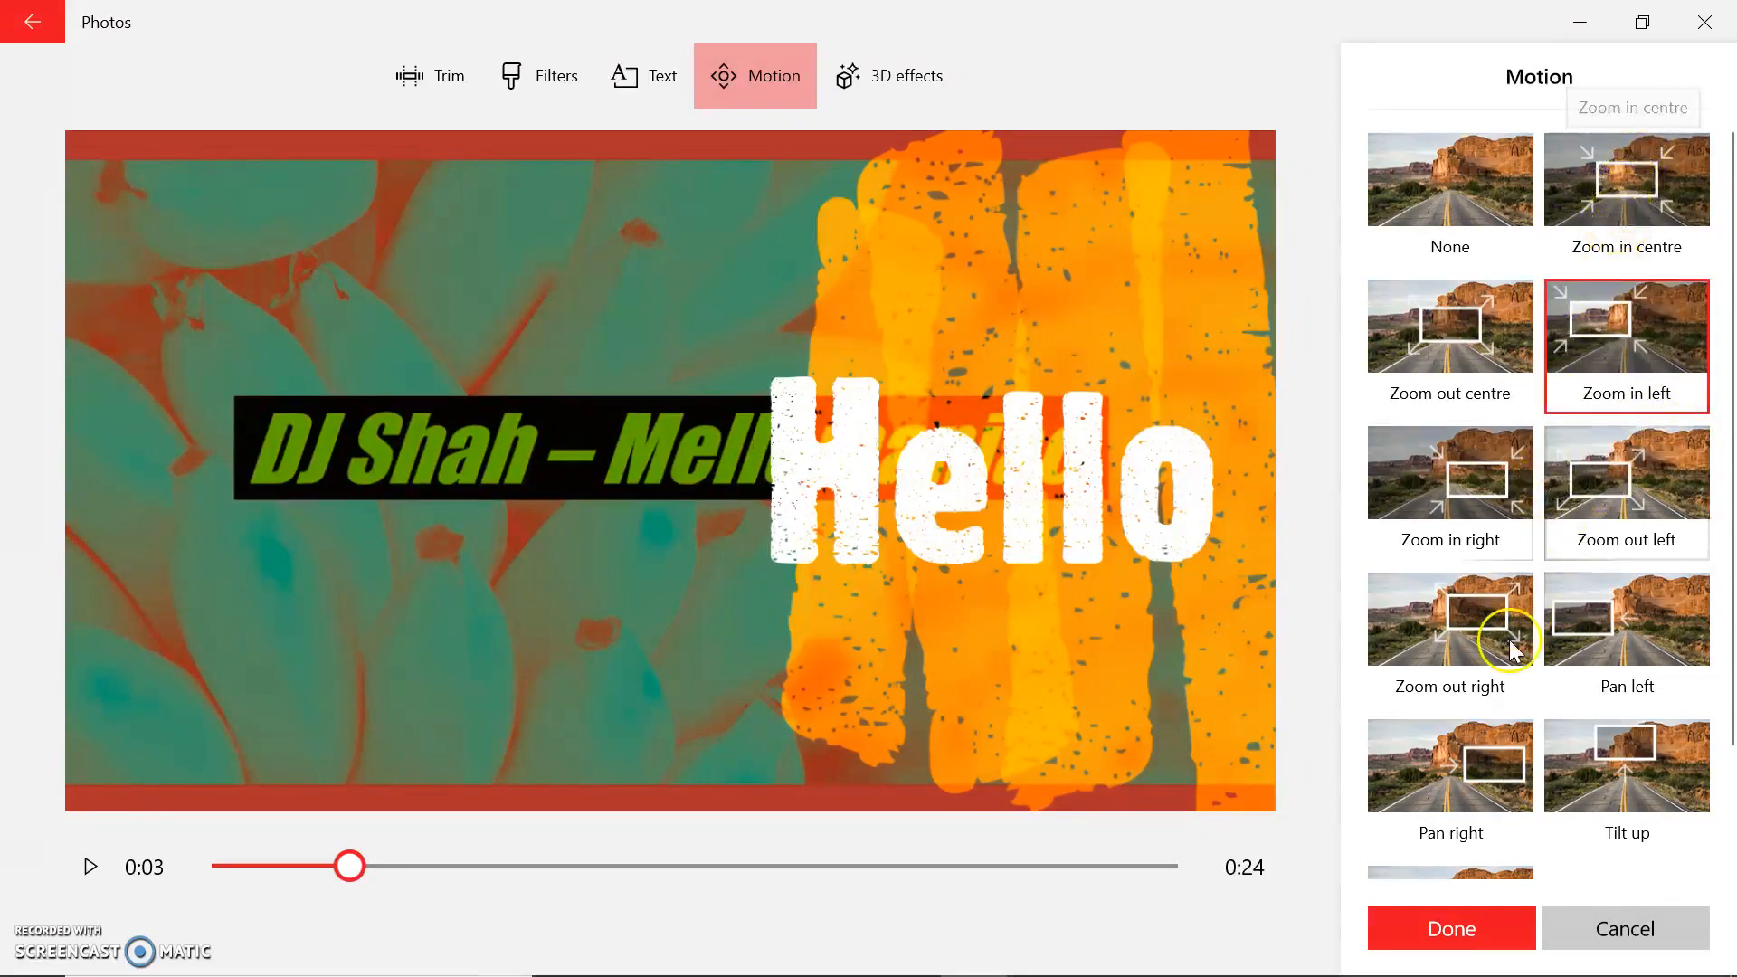
pyautogui.scroll(-2, 1535, 742)
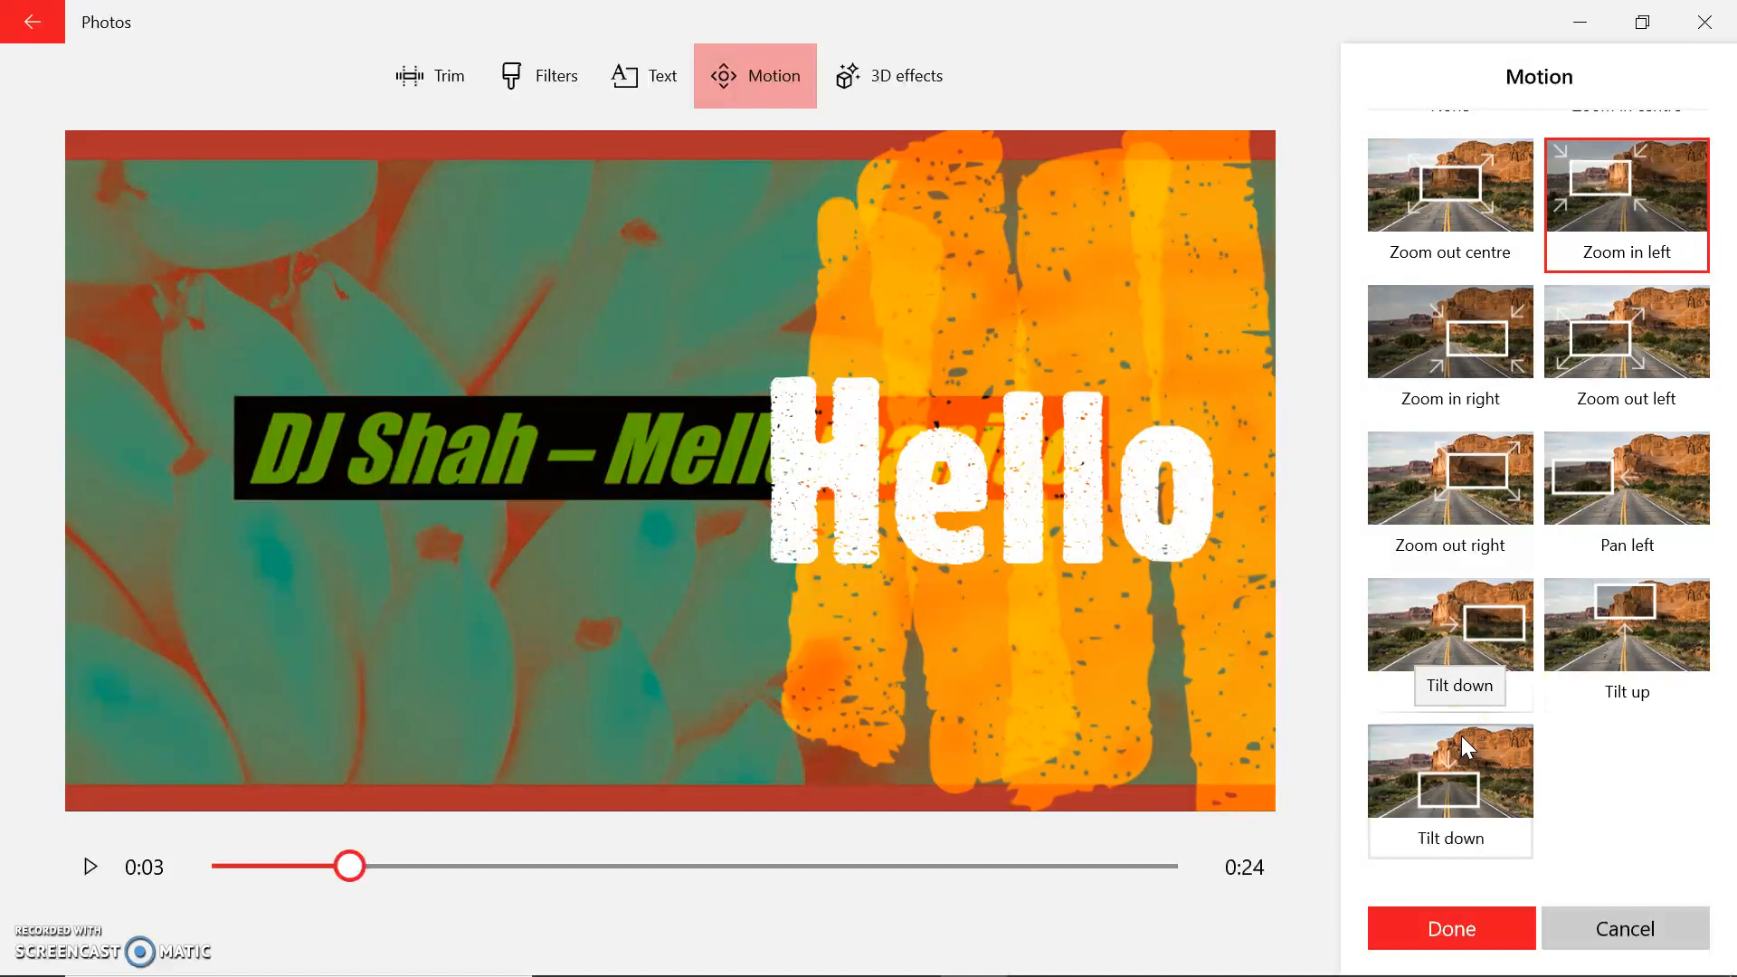
pyautogui.click(1417, 926)
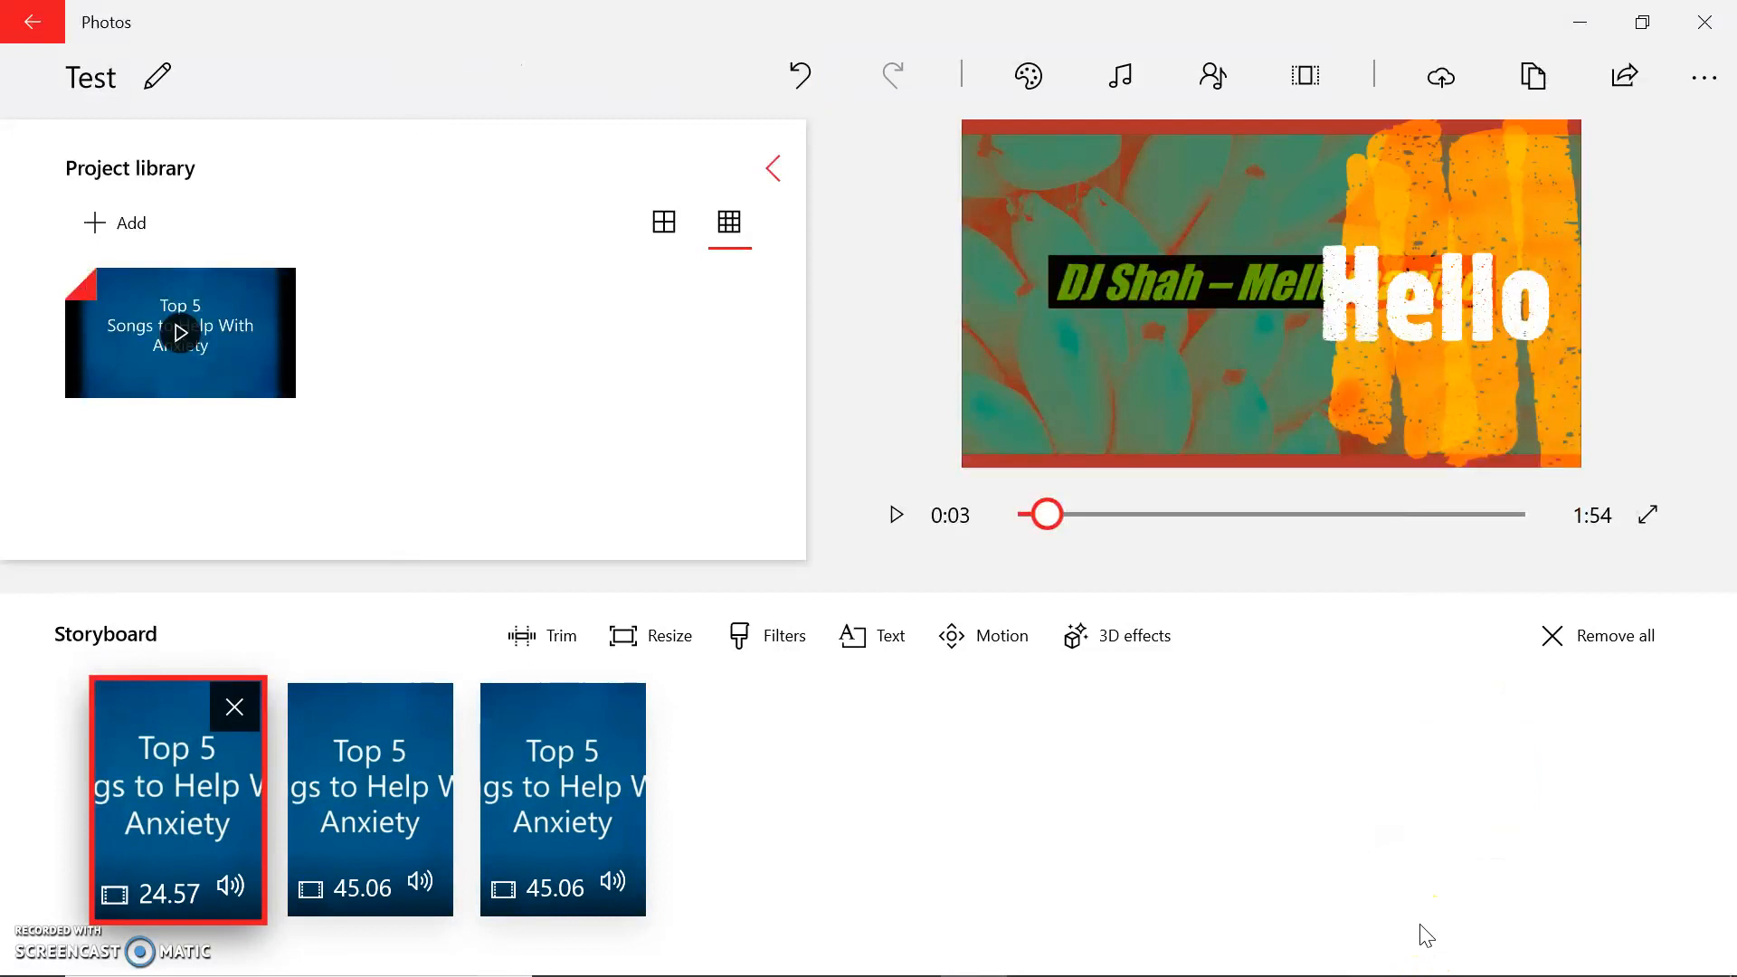
# Try the Autumn leaves 3D effect on the first clip and remove it again.
pyautogui.click(1057, 656)
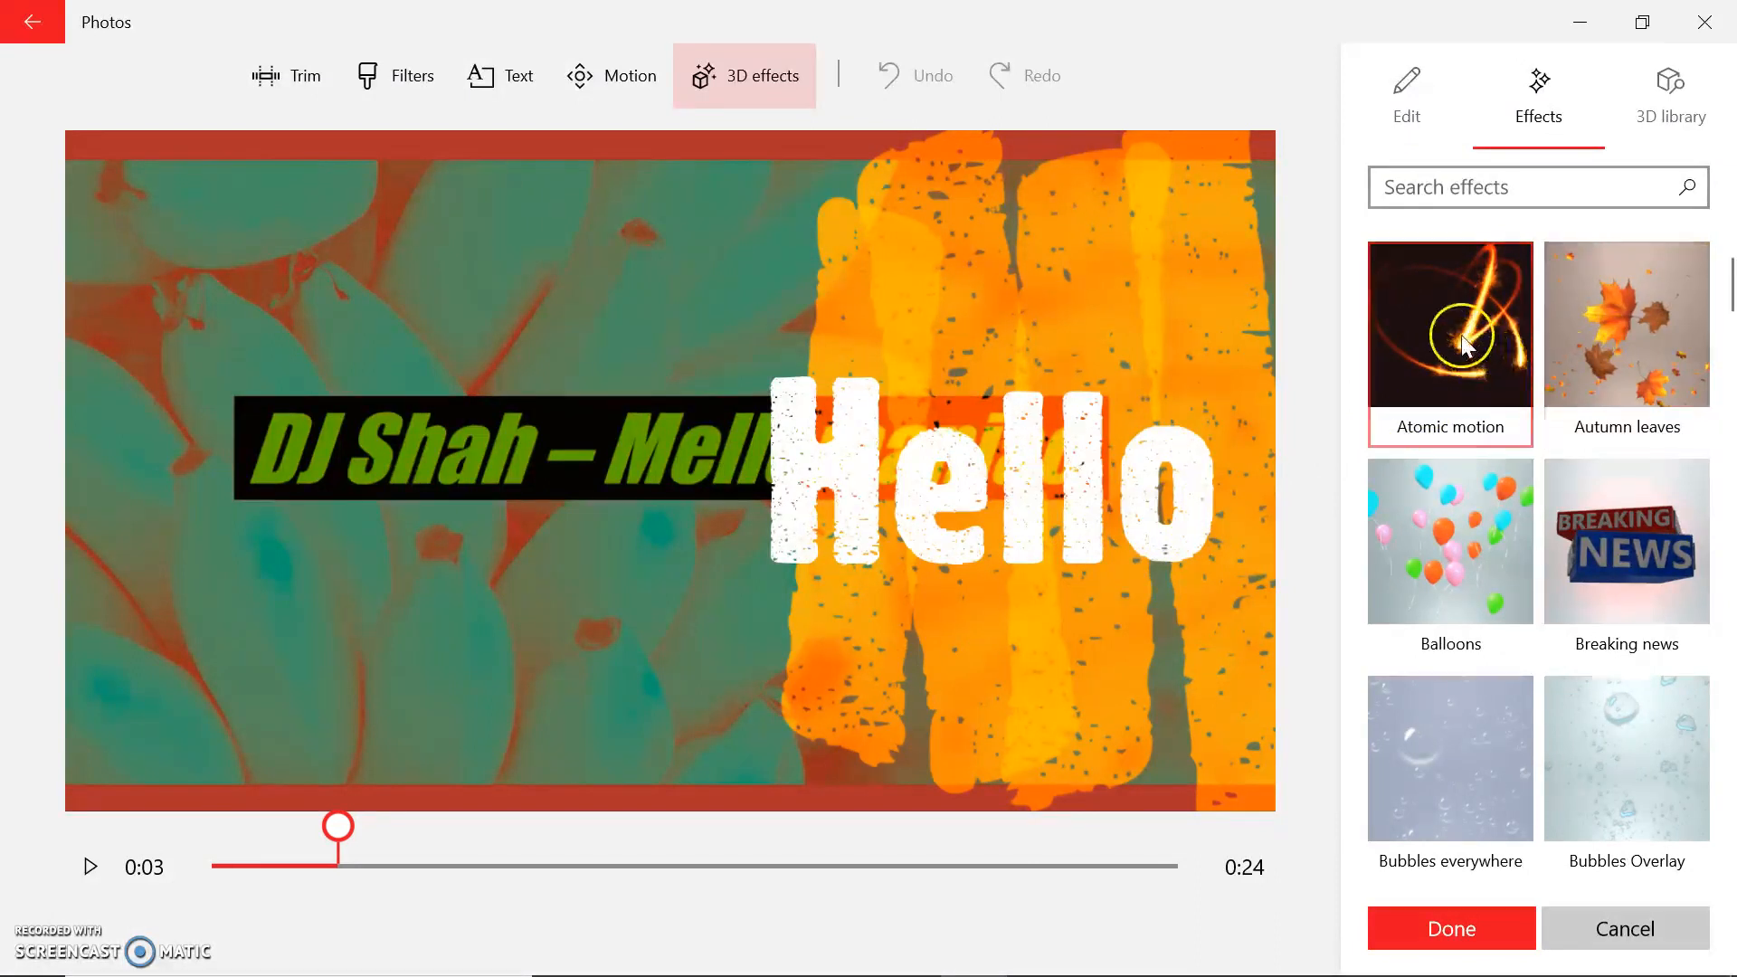
pyautogui.click(1620, 346)
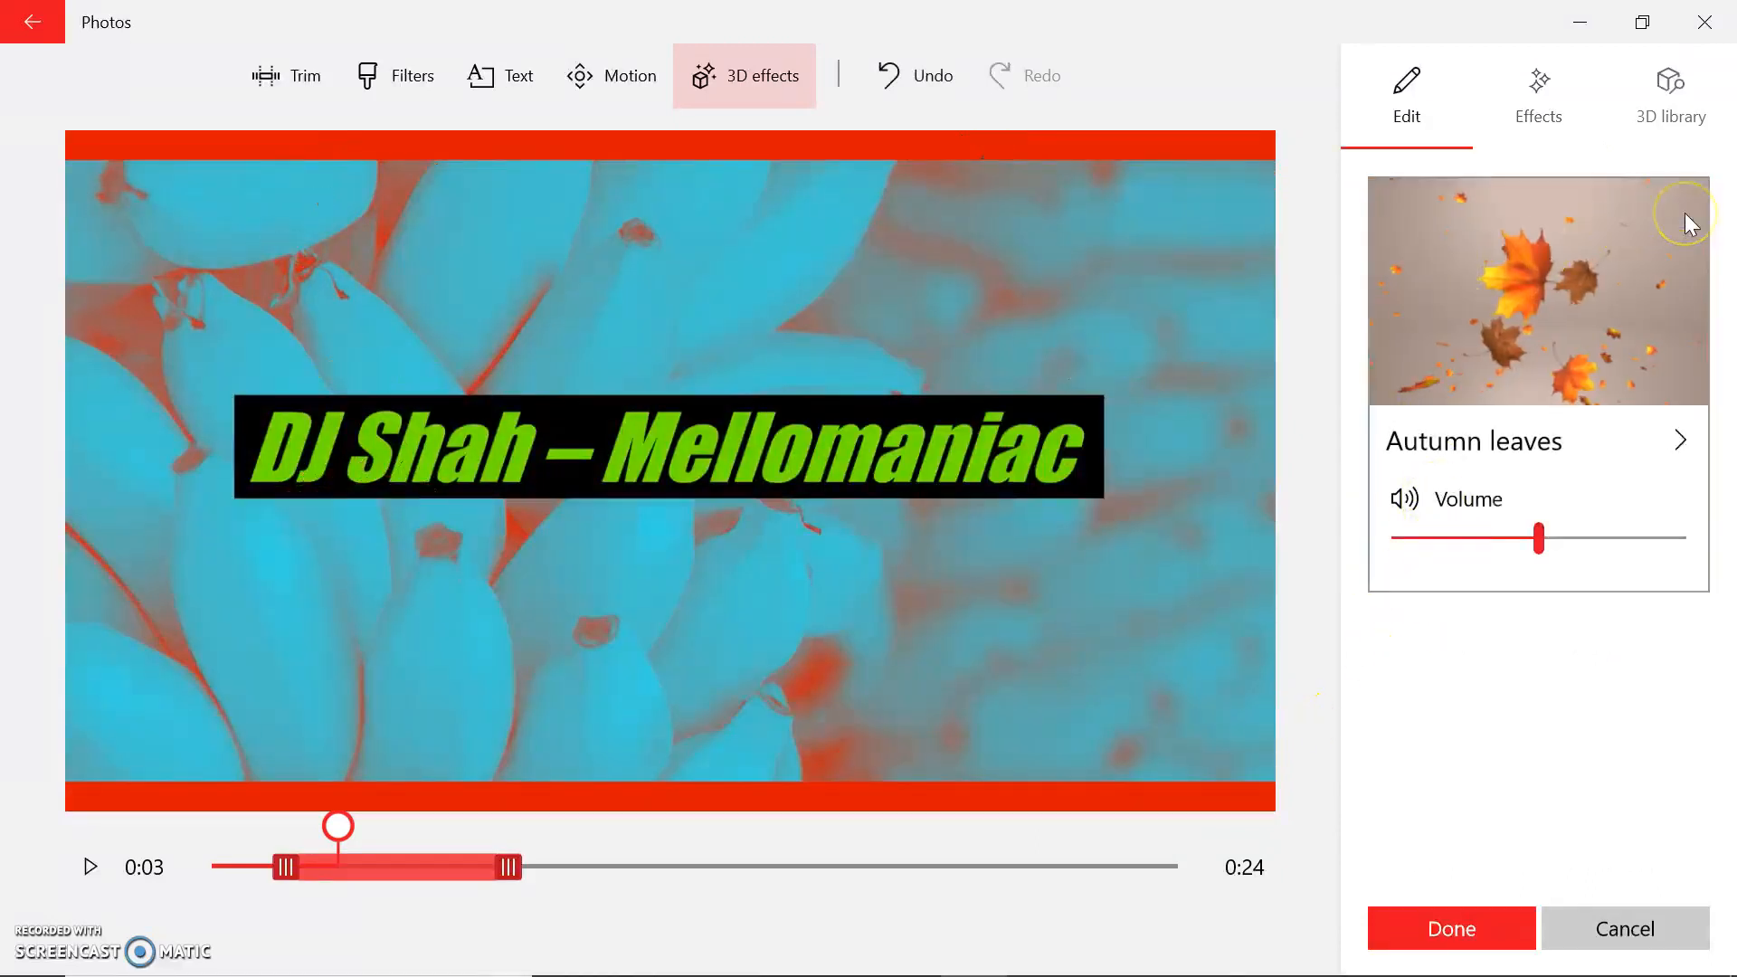
pyautogui.click(1683, 215)
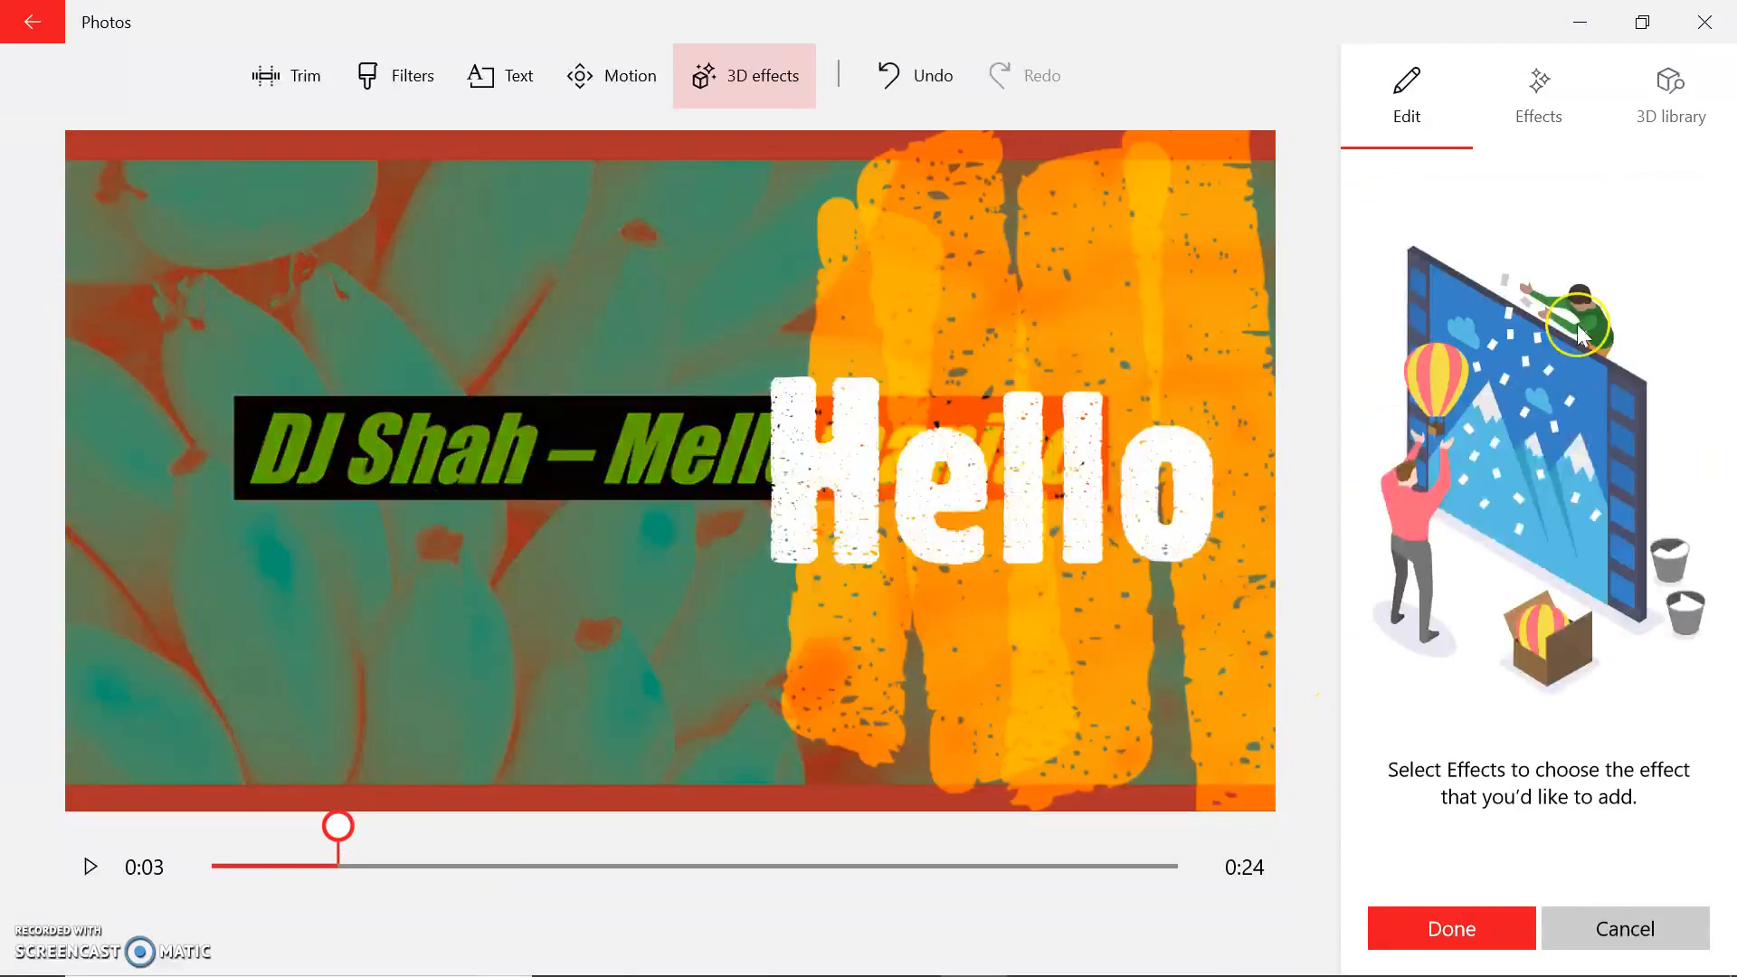
# Browse the available 3D effects and the model categories in the Remix 3D library.
pyautogui.click(1558, 90)
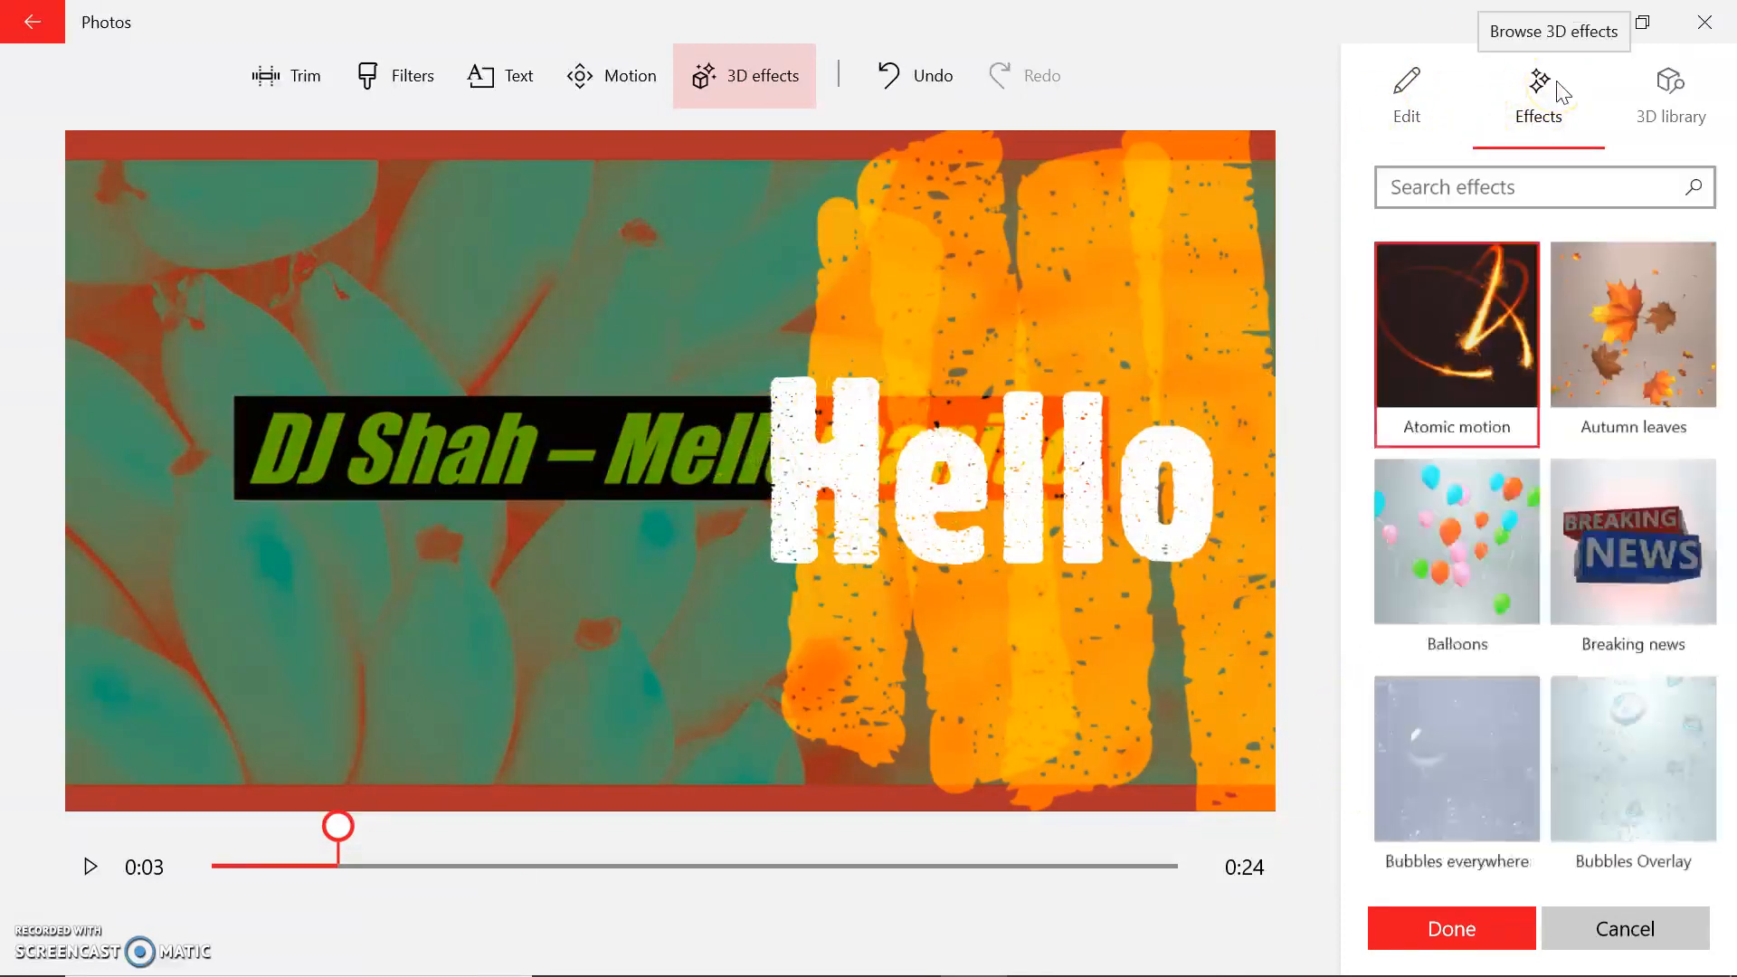
pyautogui.click(1634, 89)
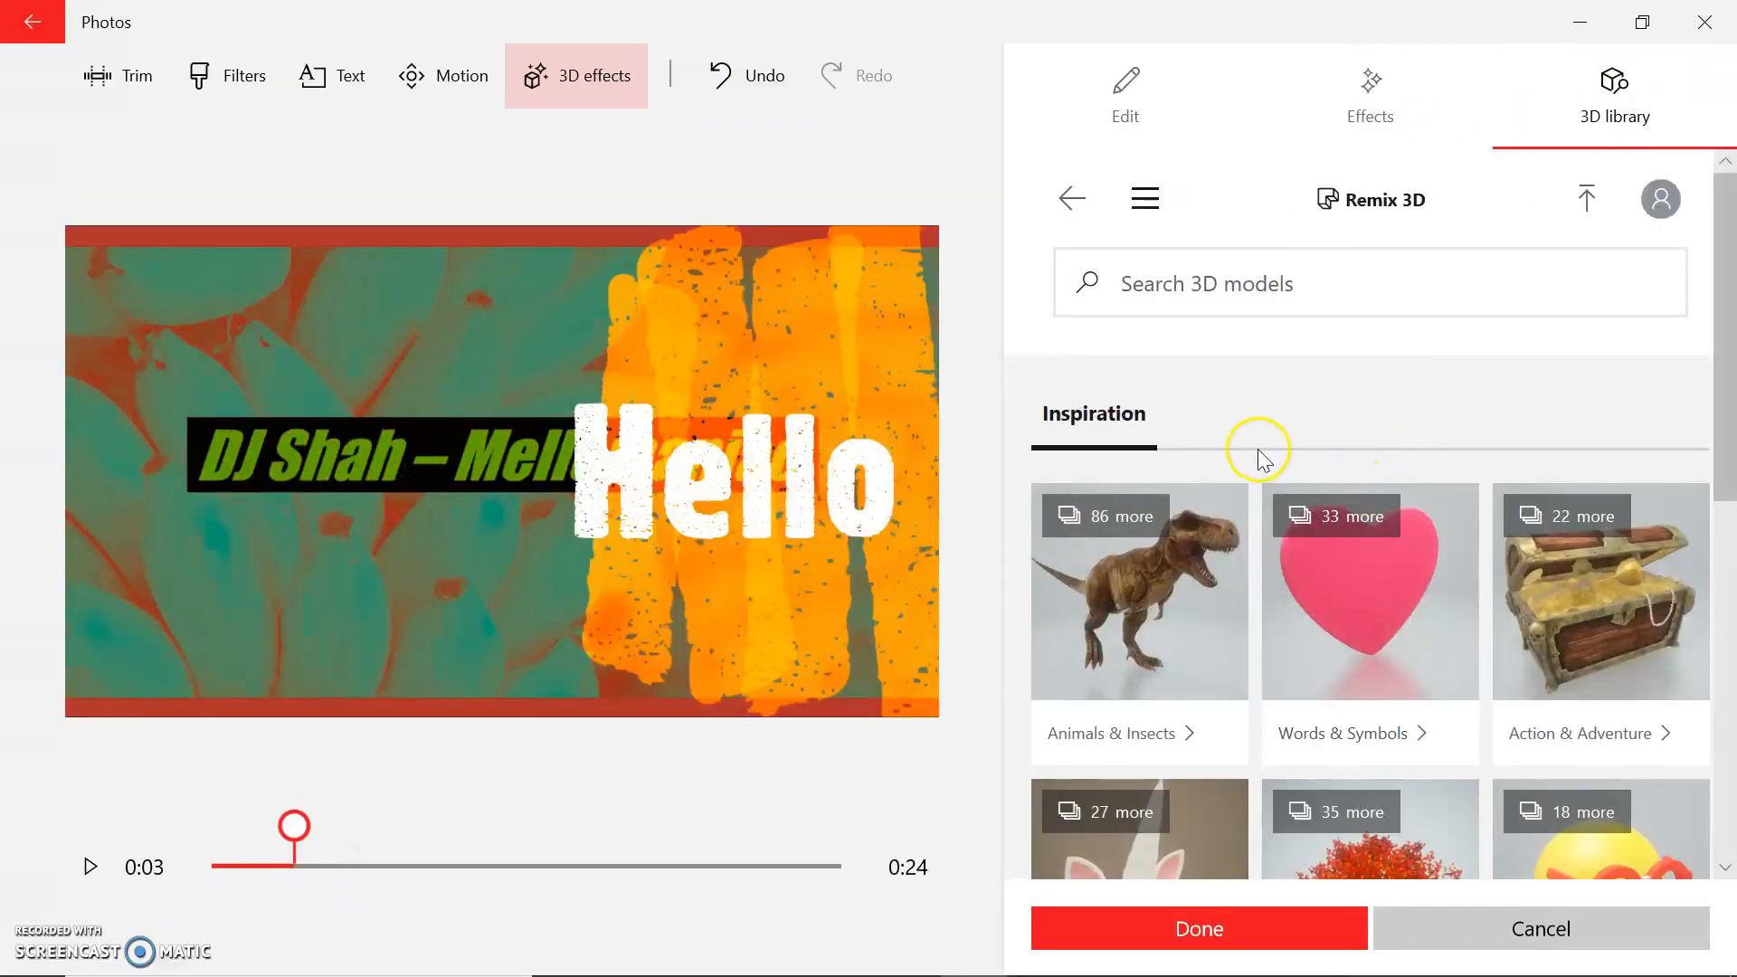
pyautogui.scroll(-8, 1243, 735)
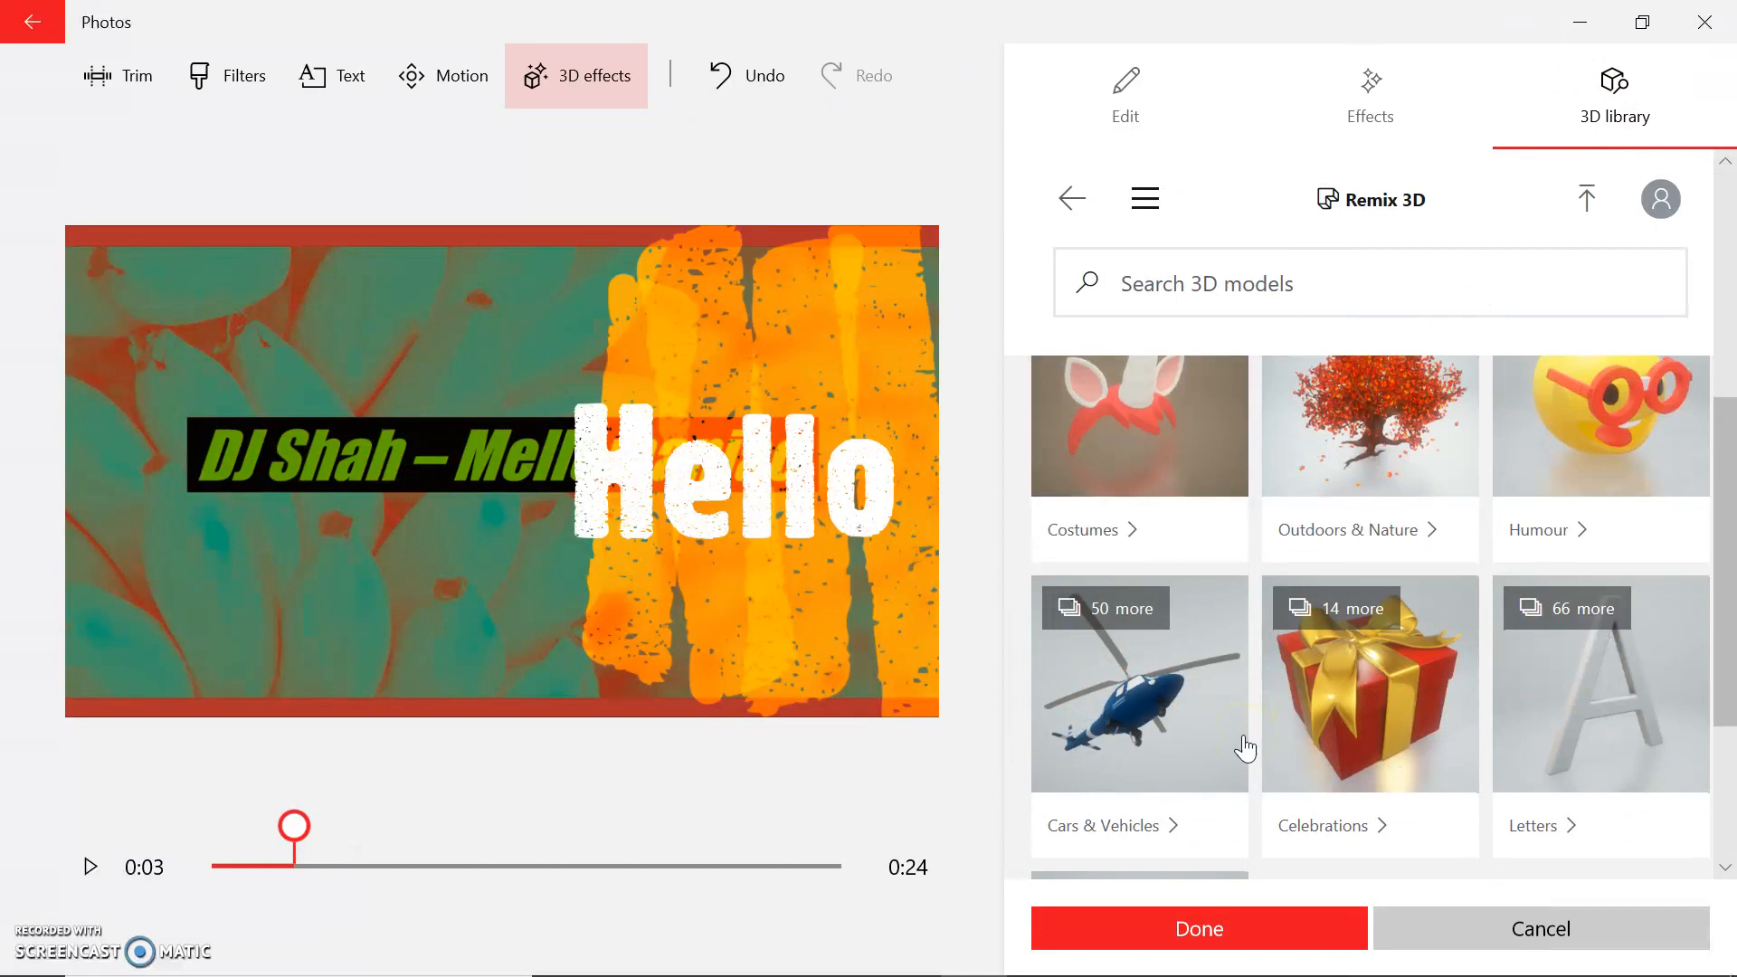
pyautogui.scroll(-1, 1249, 747)
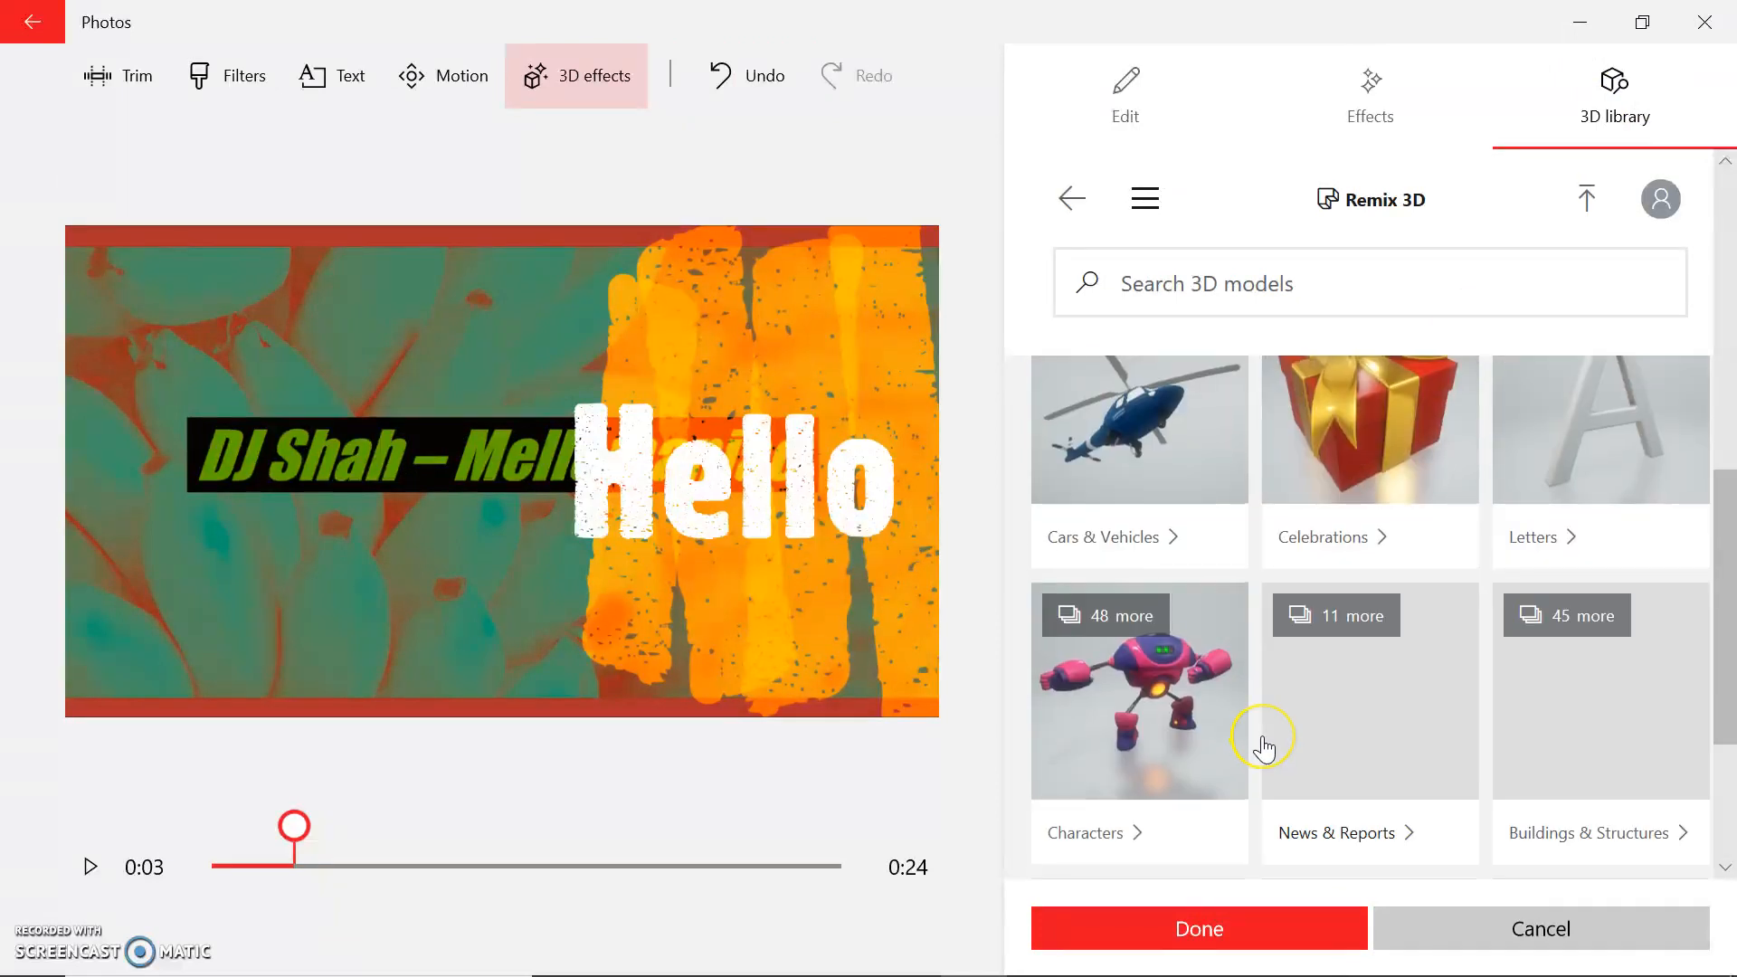
pyautogui.scroll(9, 1265, 747)
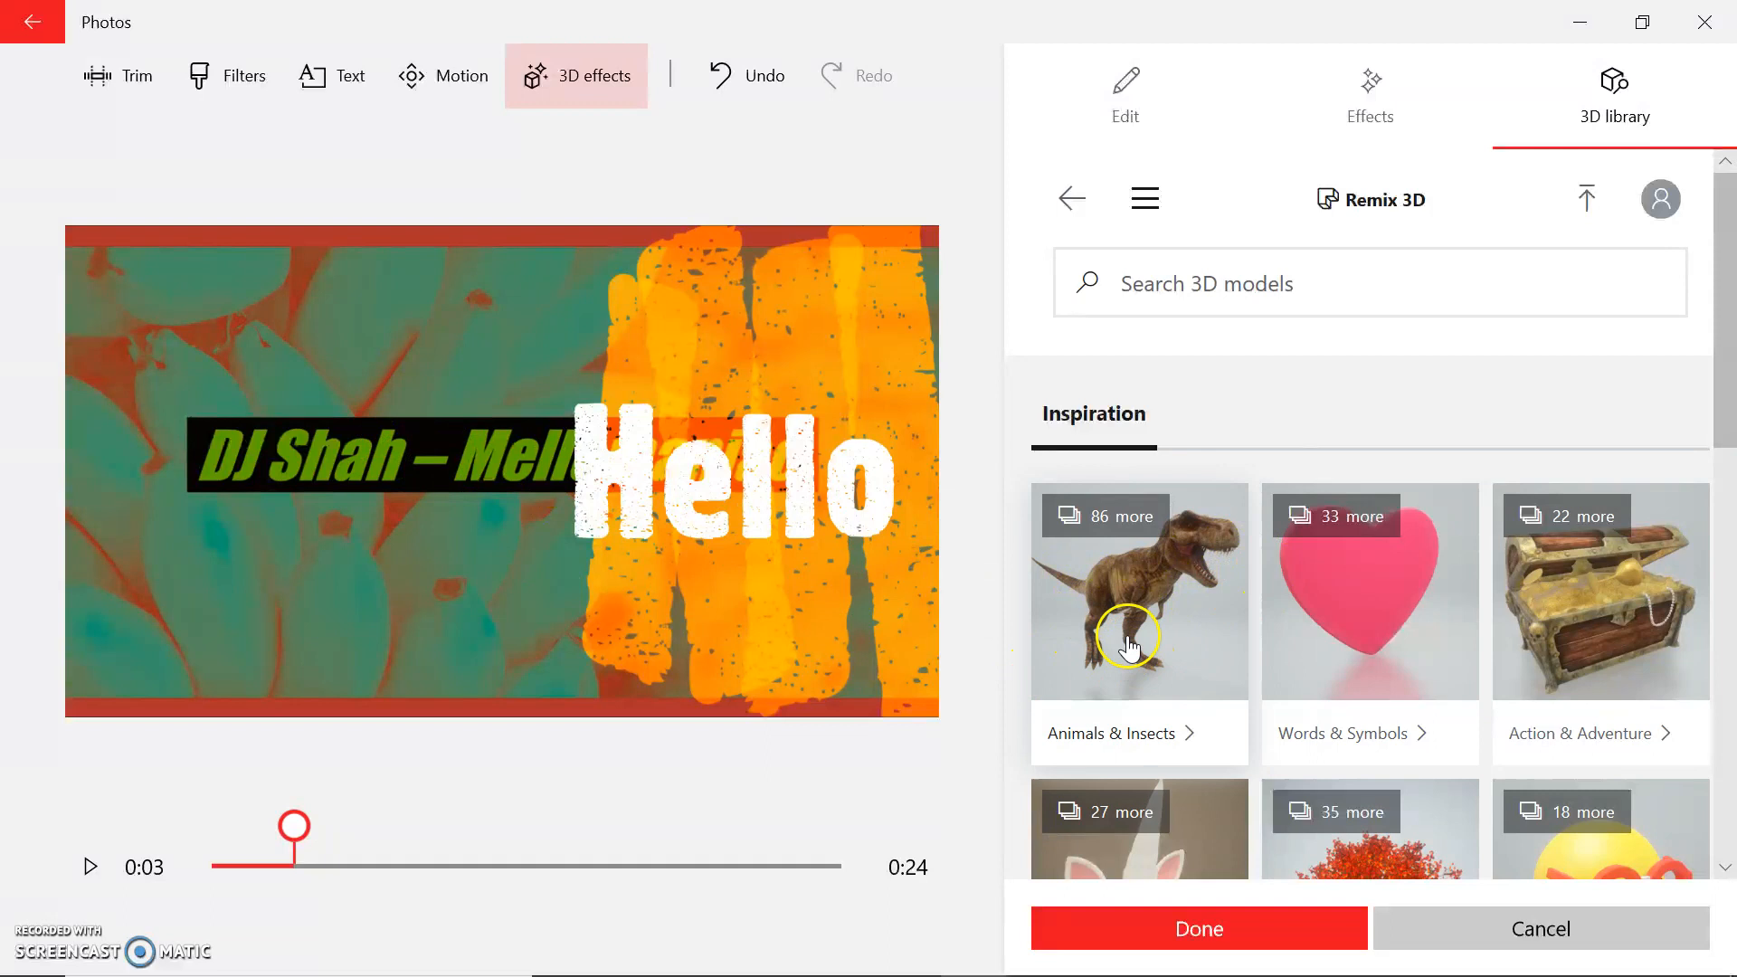
pyautogui.scroll(-10, 1125, 690)
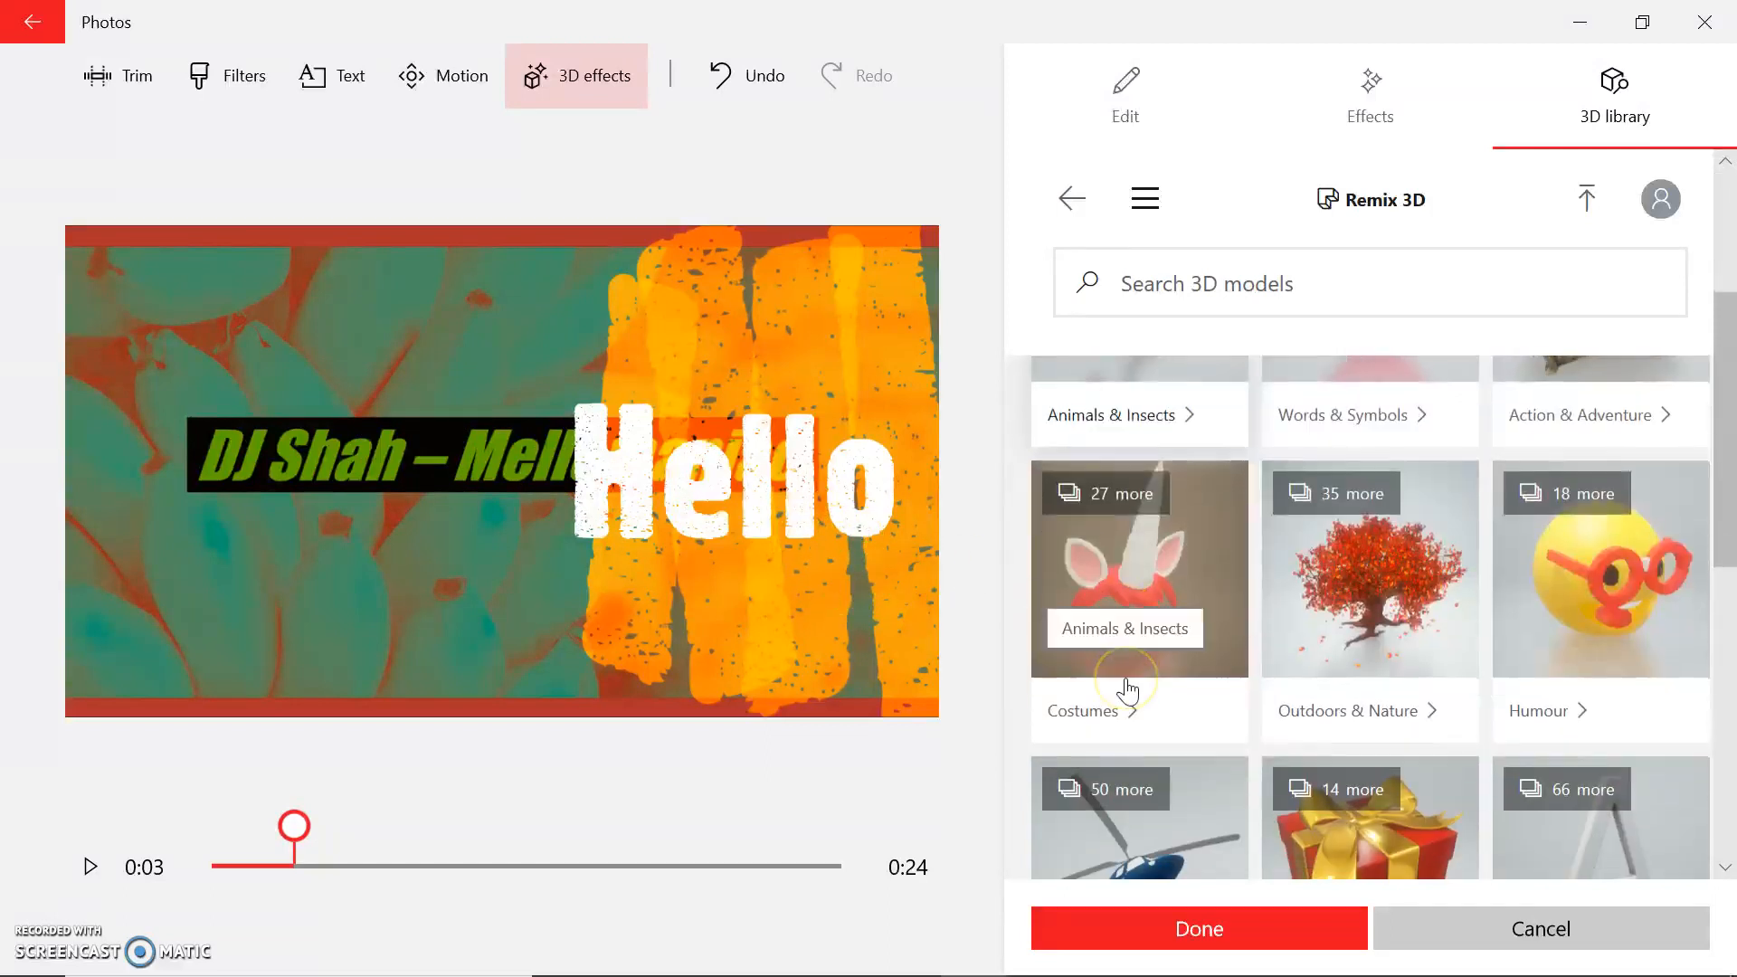
# Look through the remaining Remix 3D model categories, and finish the 3D effects editing without adding a model.
pyautogui.scroll(-2, 1127, 690)
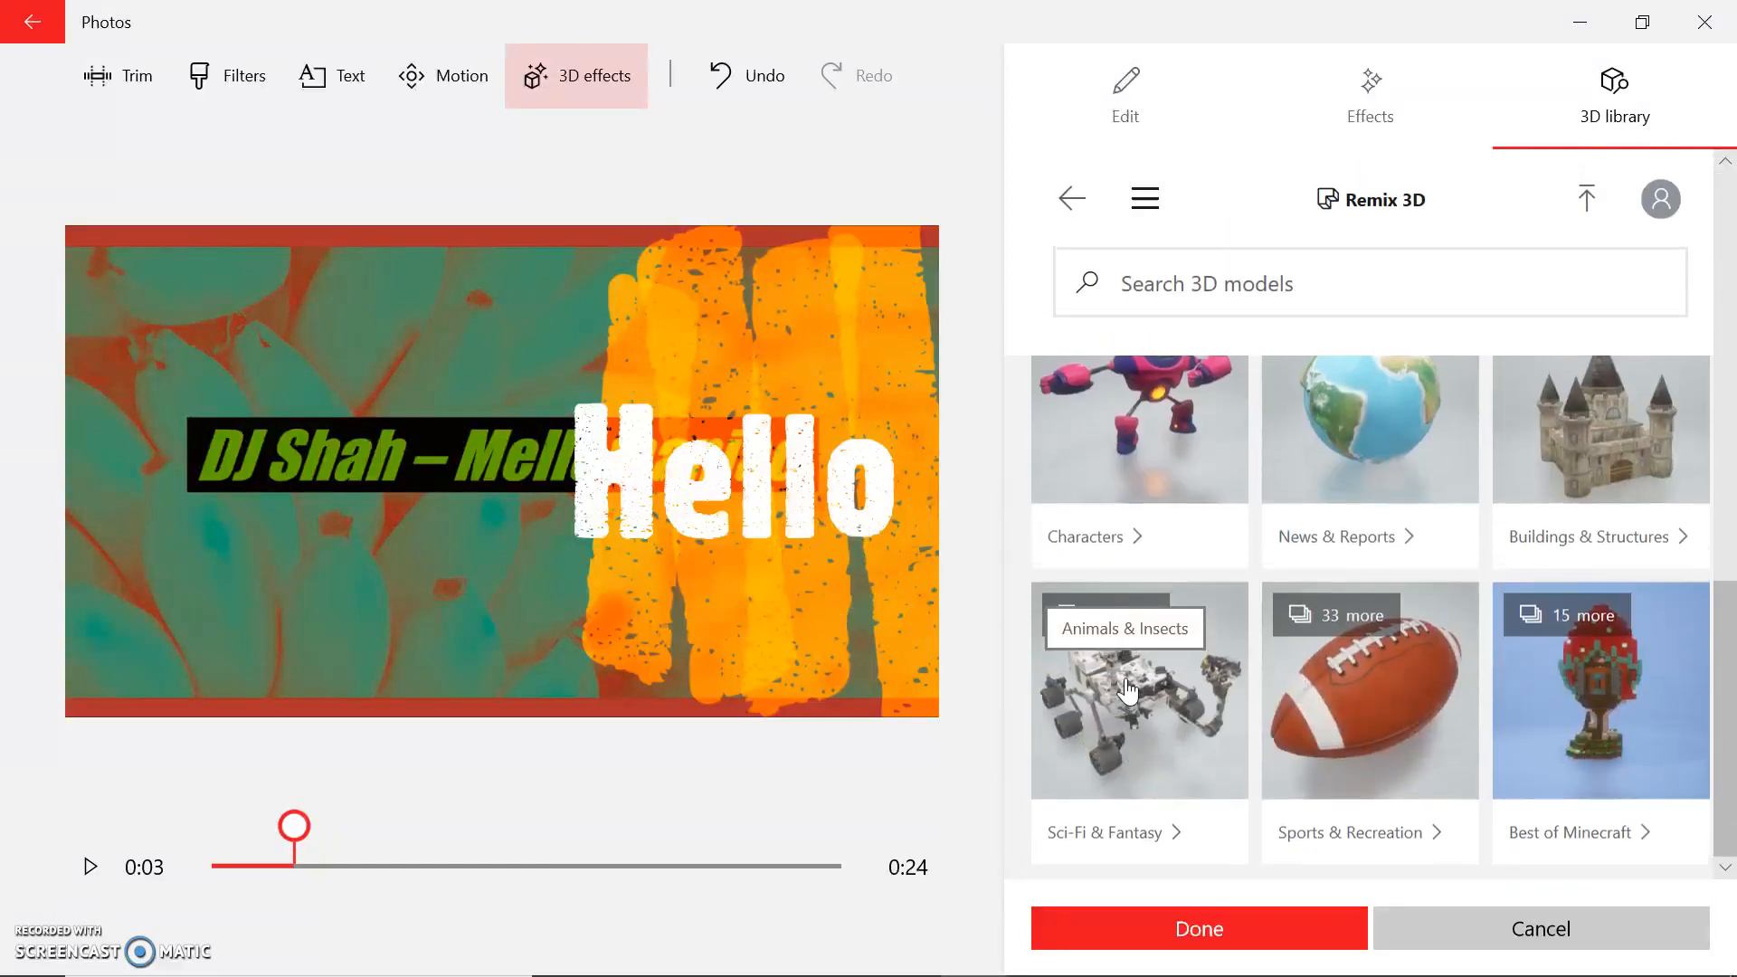
pyautogui.scroll(12, 1126, 691)
pyautogui.click(1360, 588)
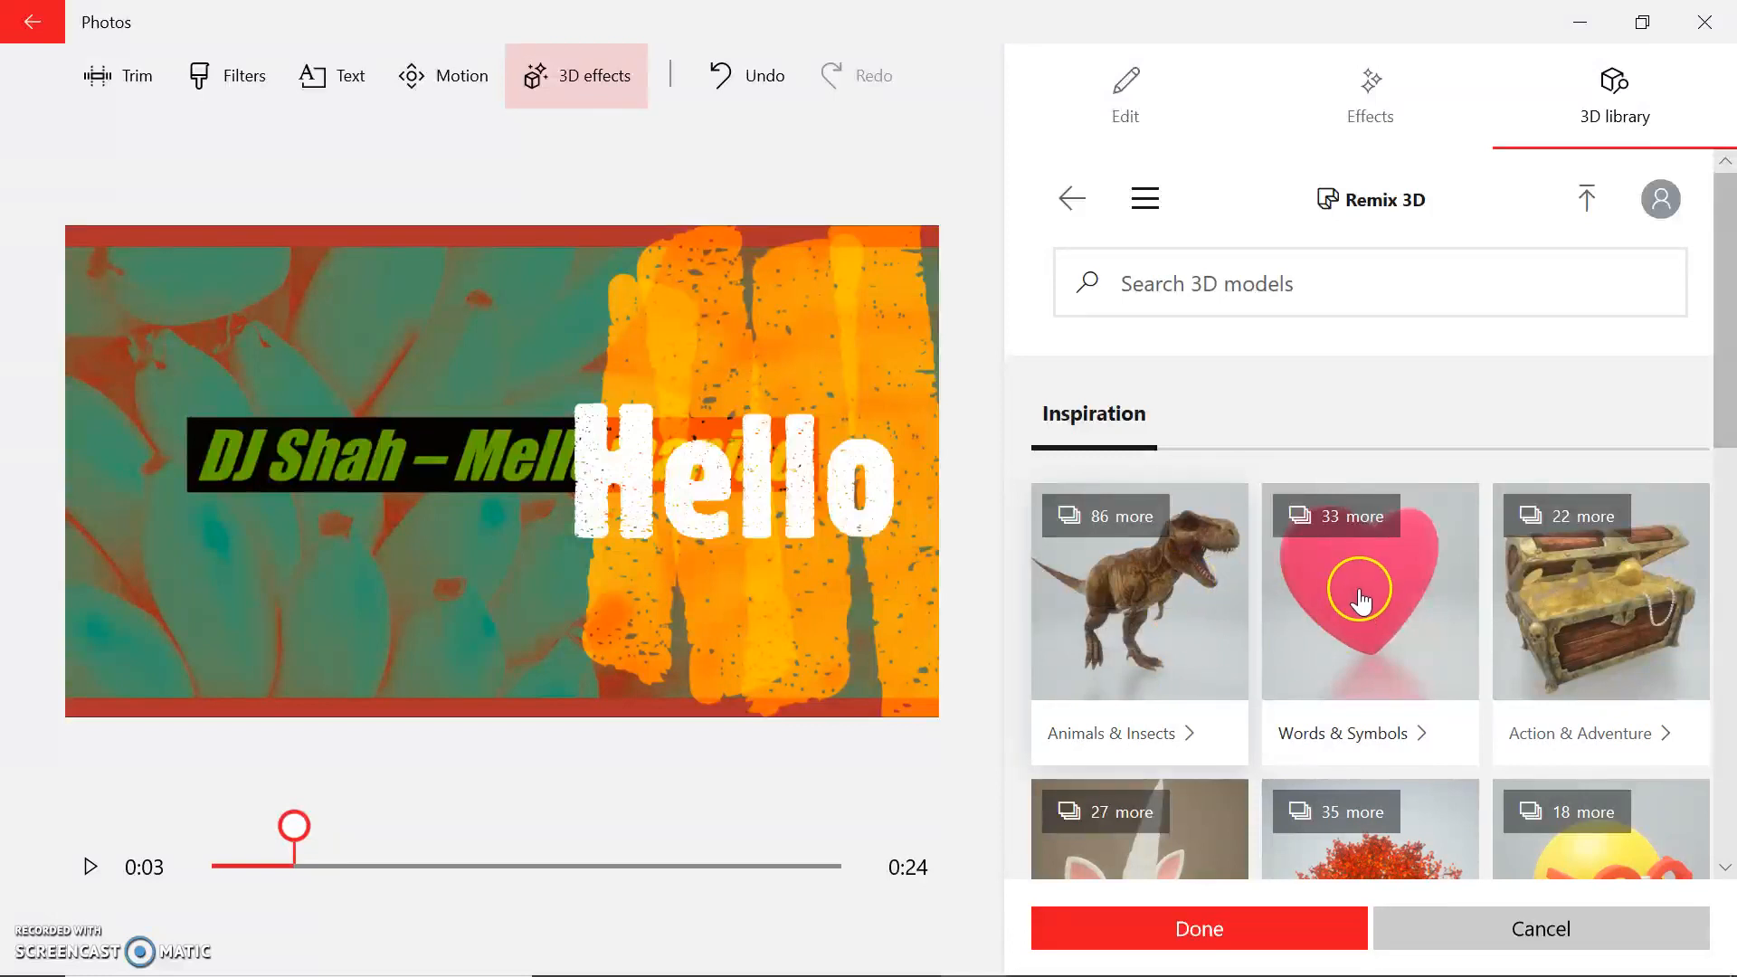
pyautogui.click(1418, 641)
pyautogui.scroll(-10, 1280, 725)
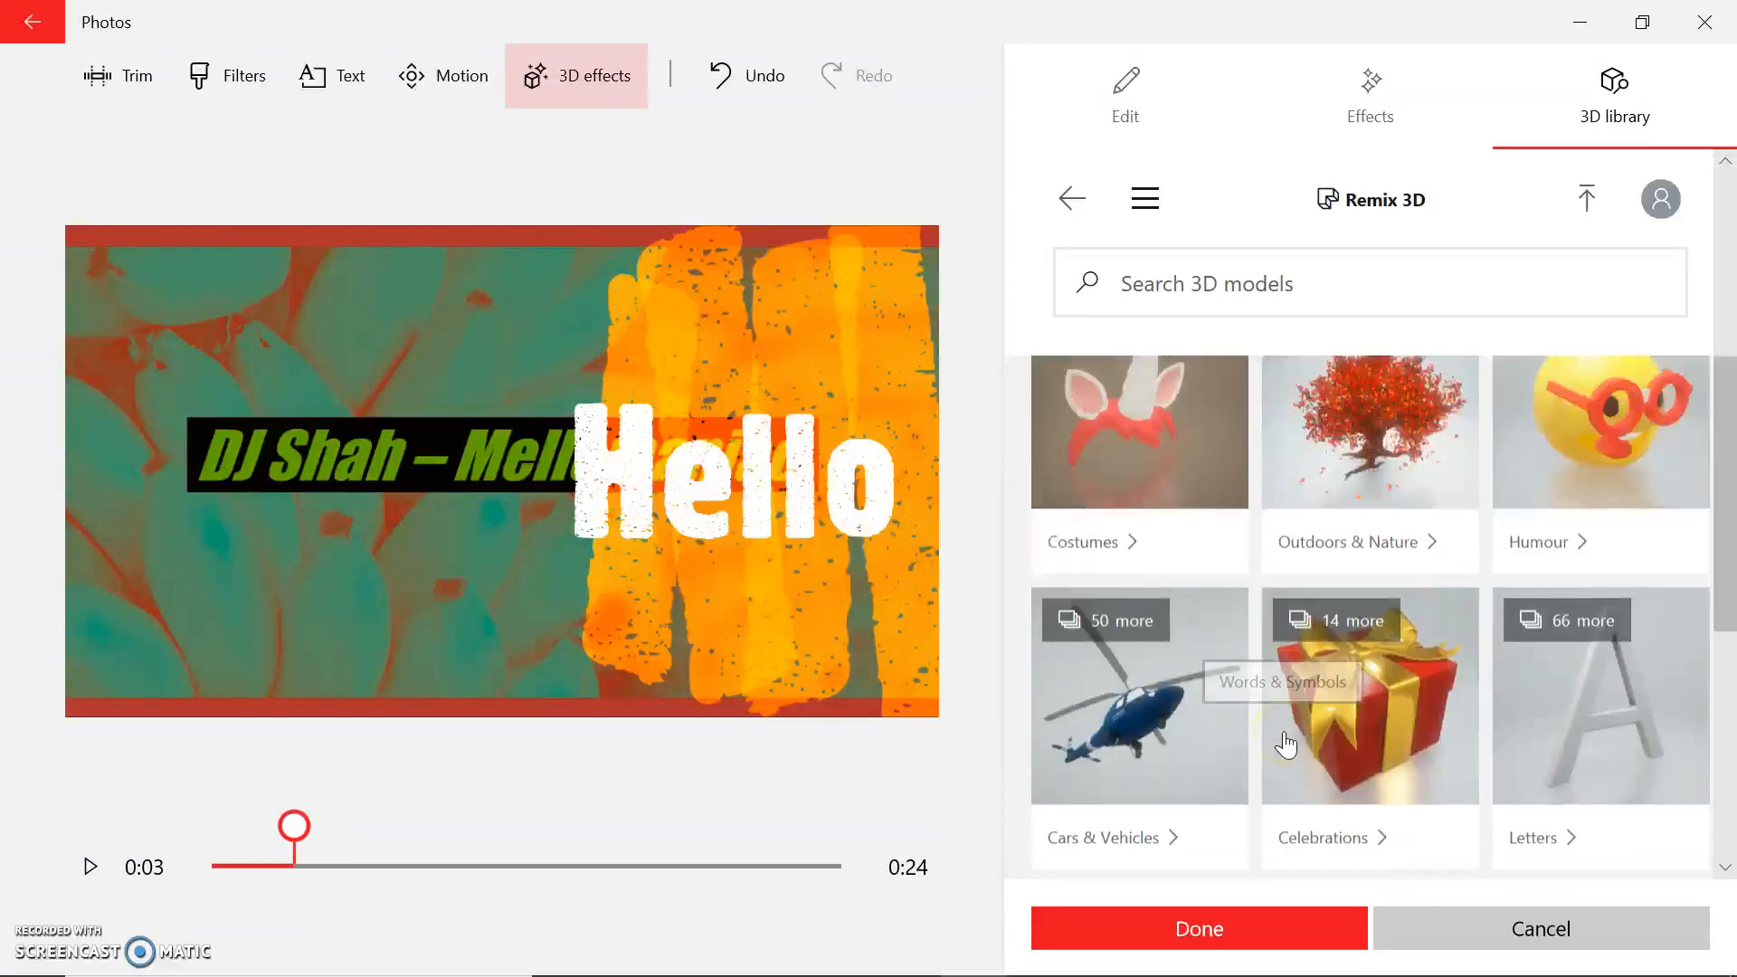
pyautogui.scroll(-2, 1287, 744)
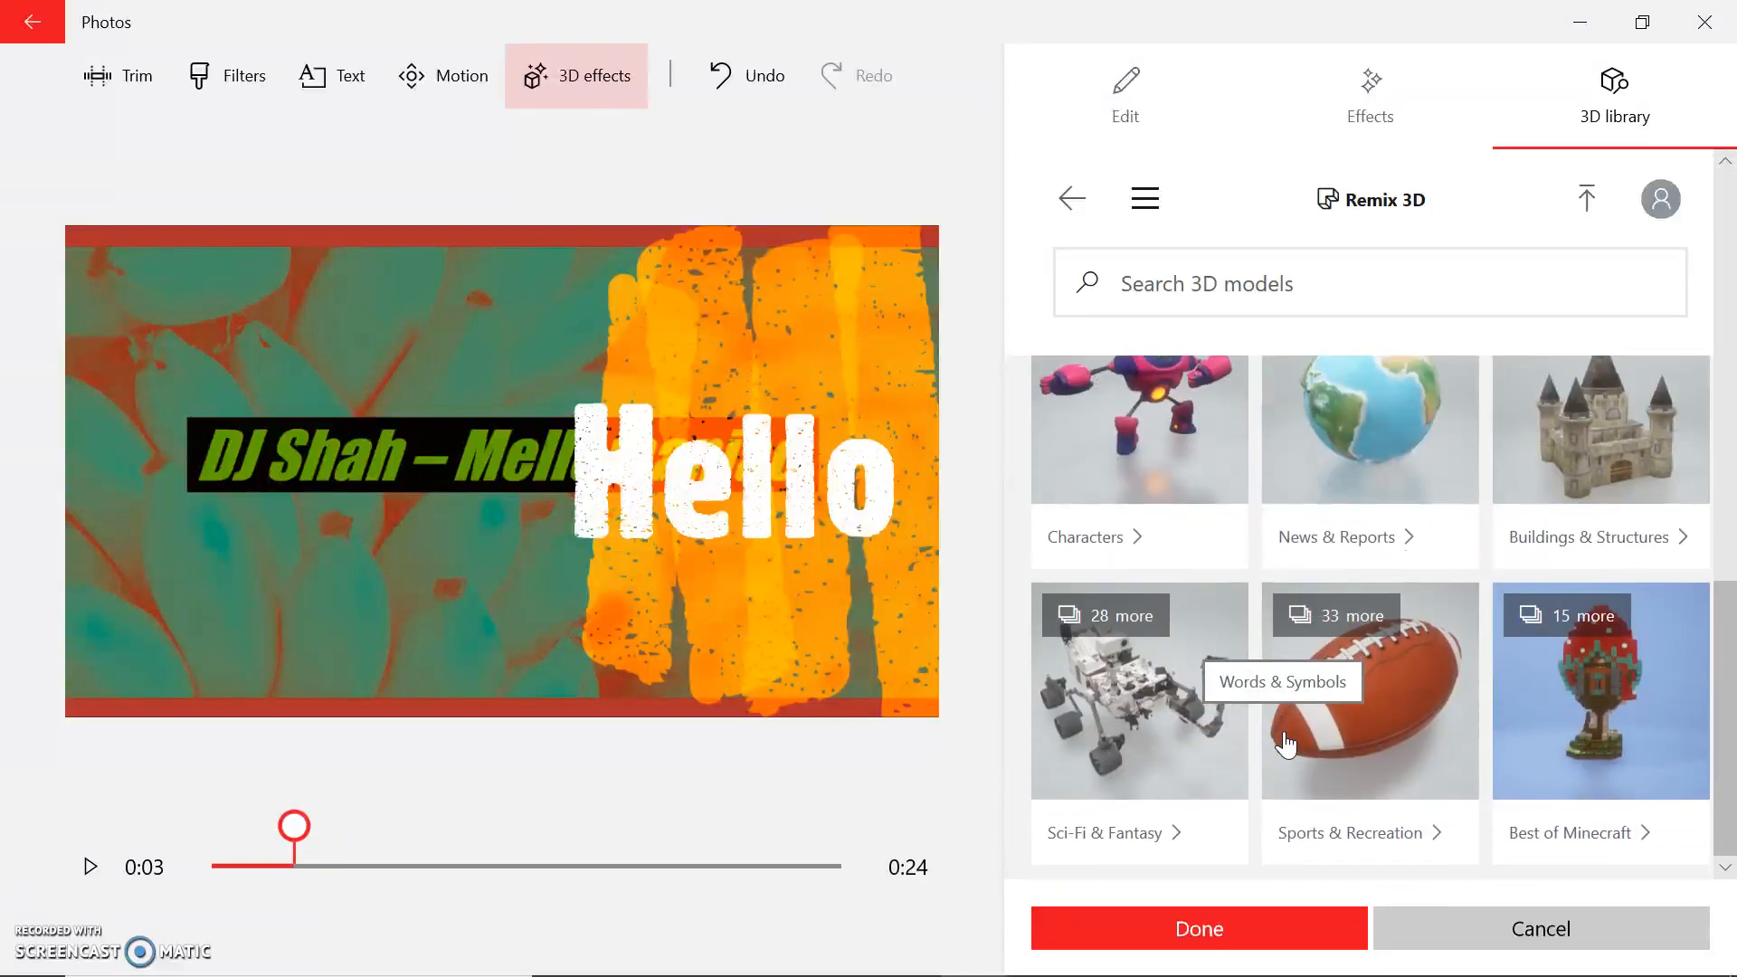
pyautogui.click(1191, 925)
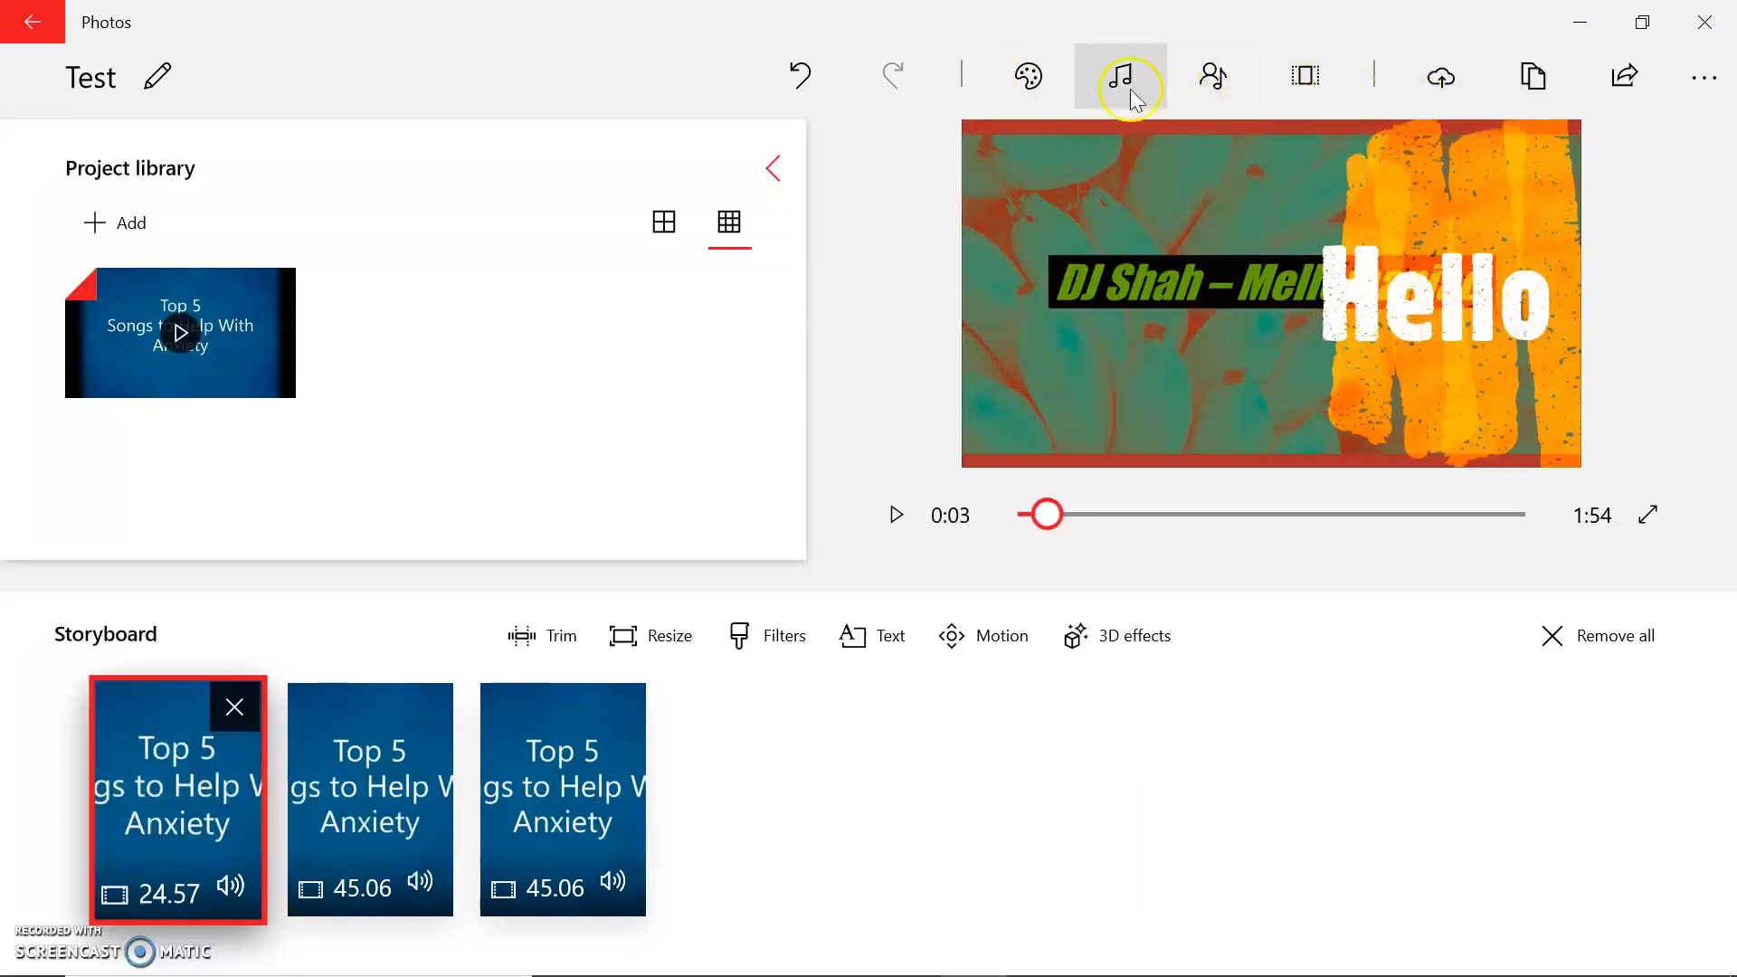
# Preview the Adventure theme with its sound muted, and cancel the theme selection.
pyautogui.click(1027, 80)
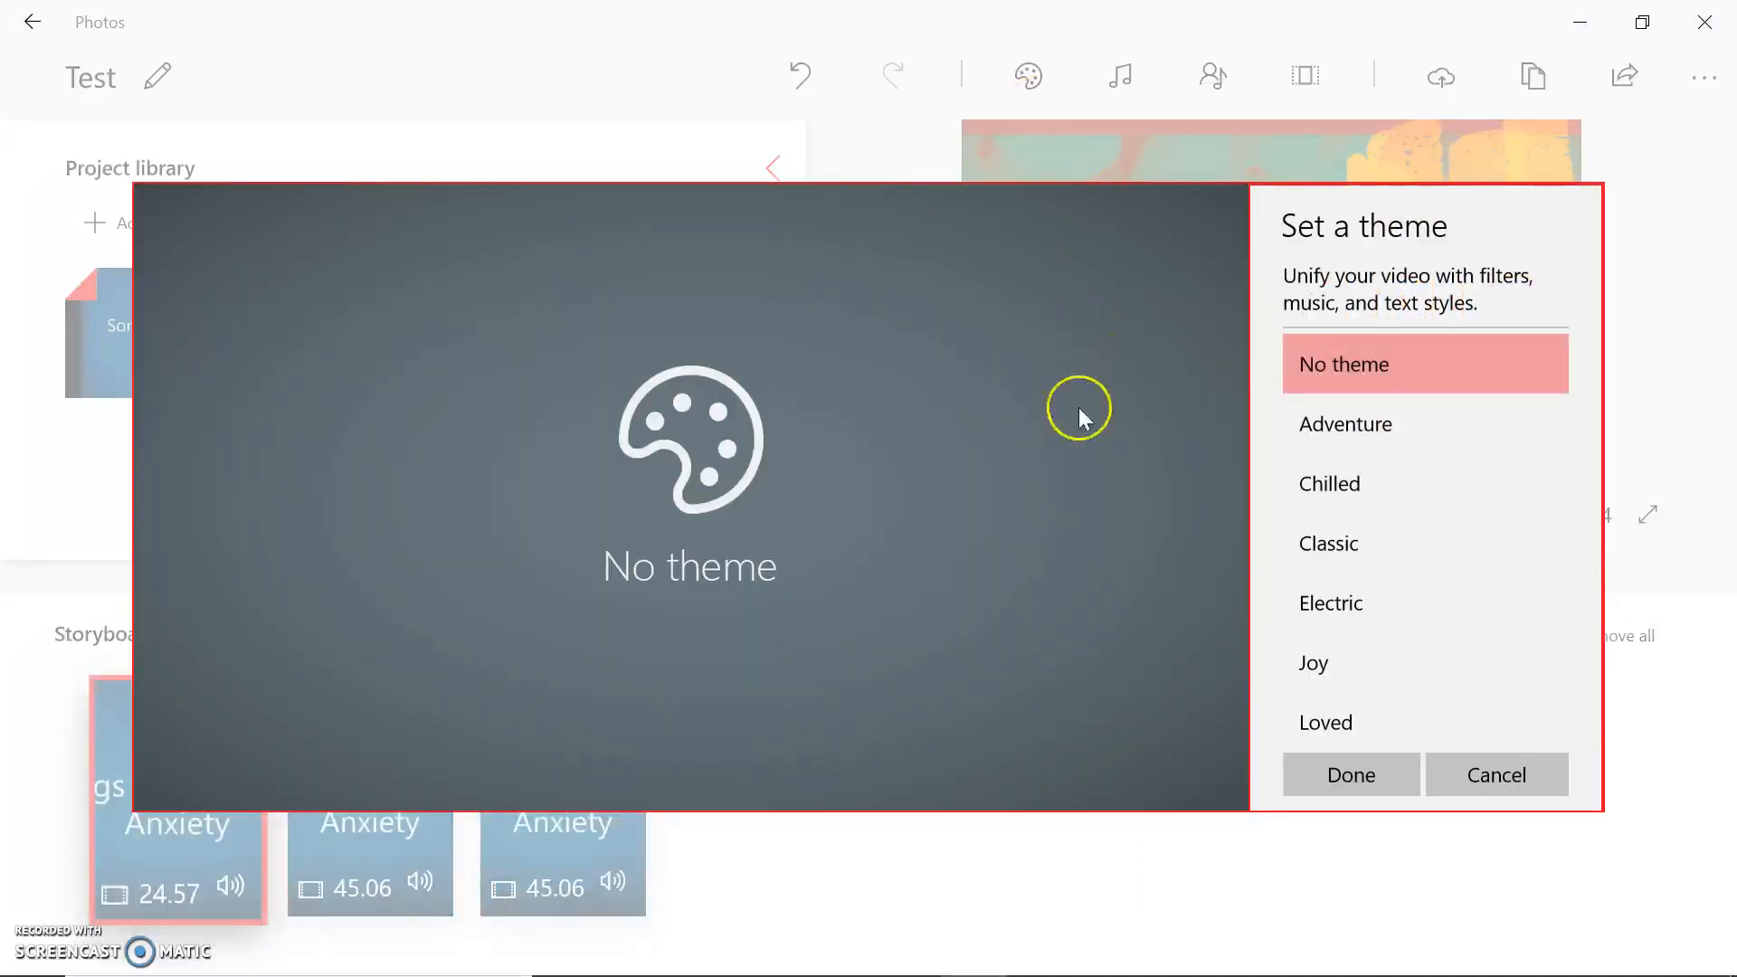
pyautogui.click(1313, 431)
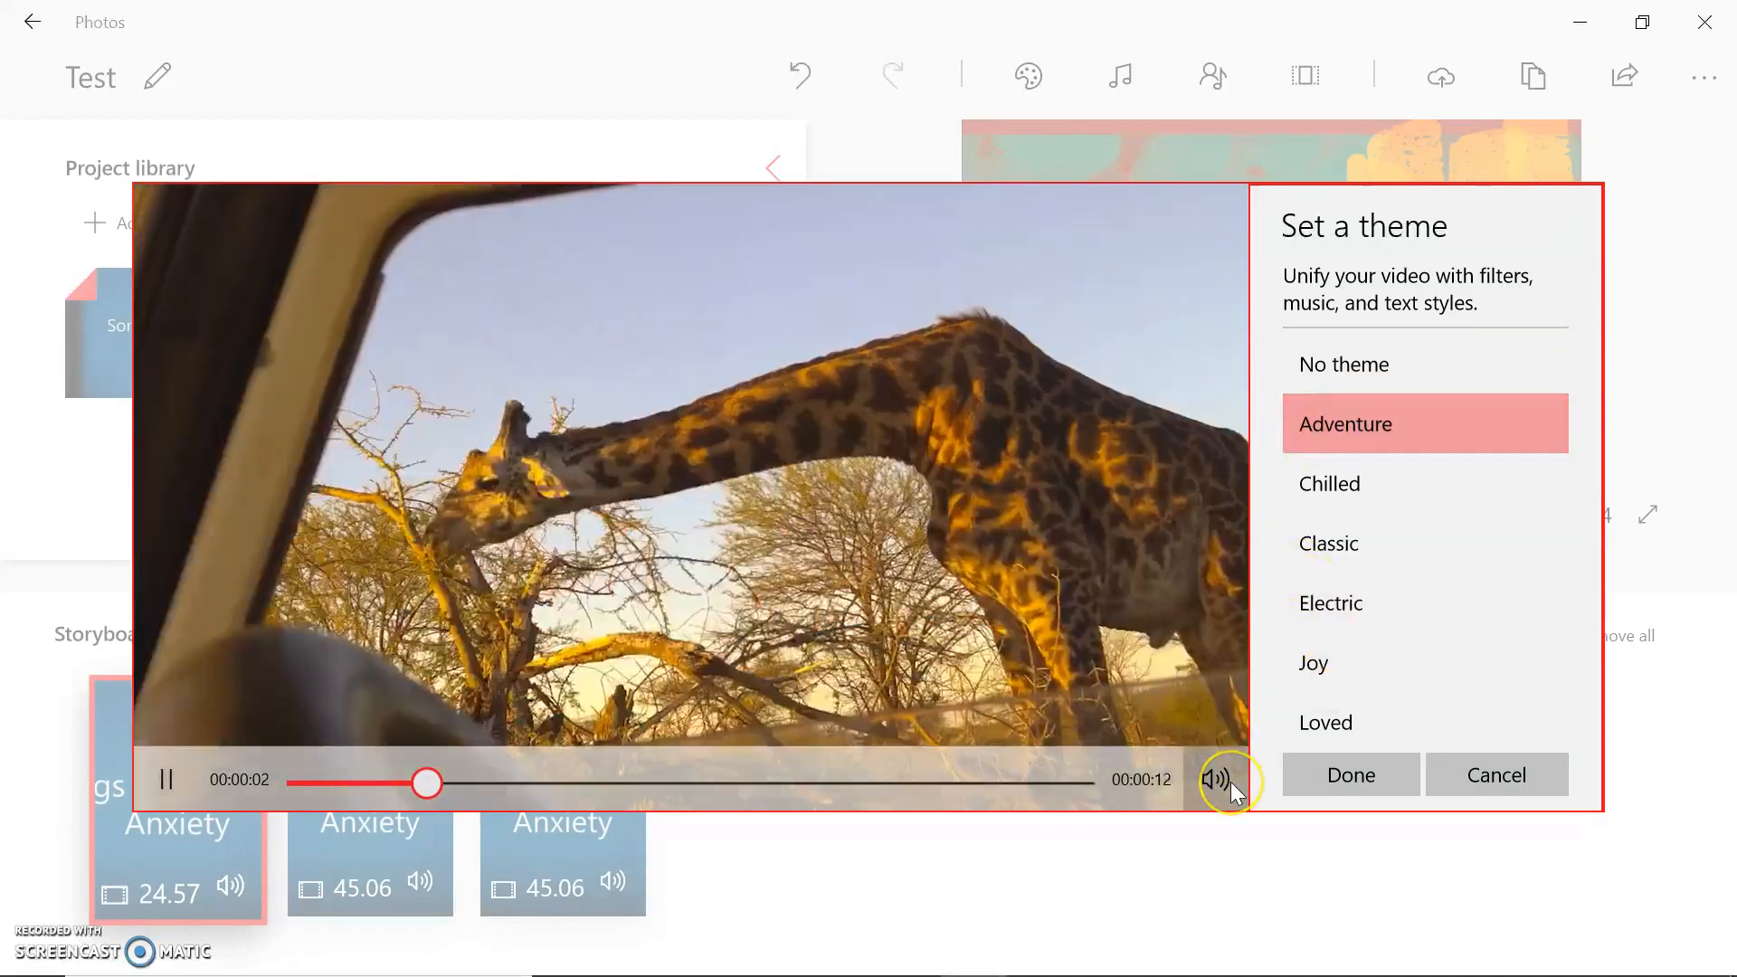
pyautogui.click(1215, 778)
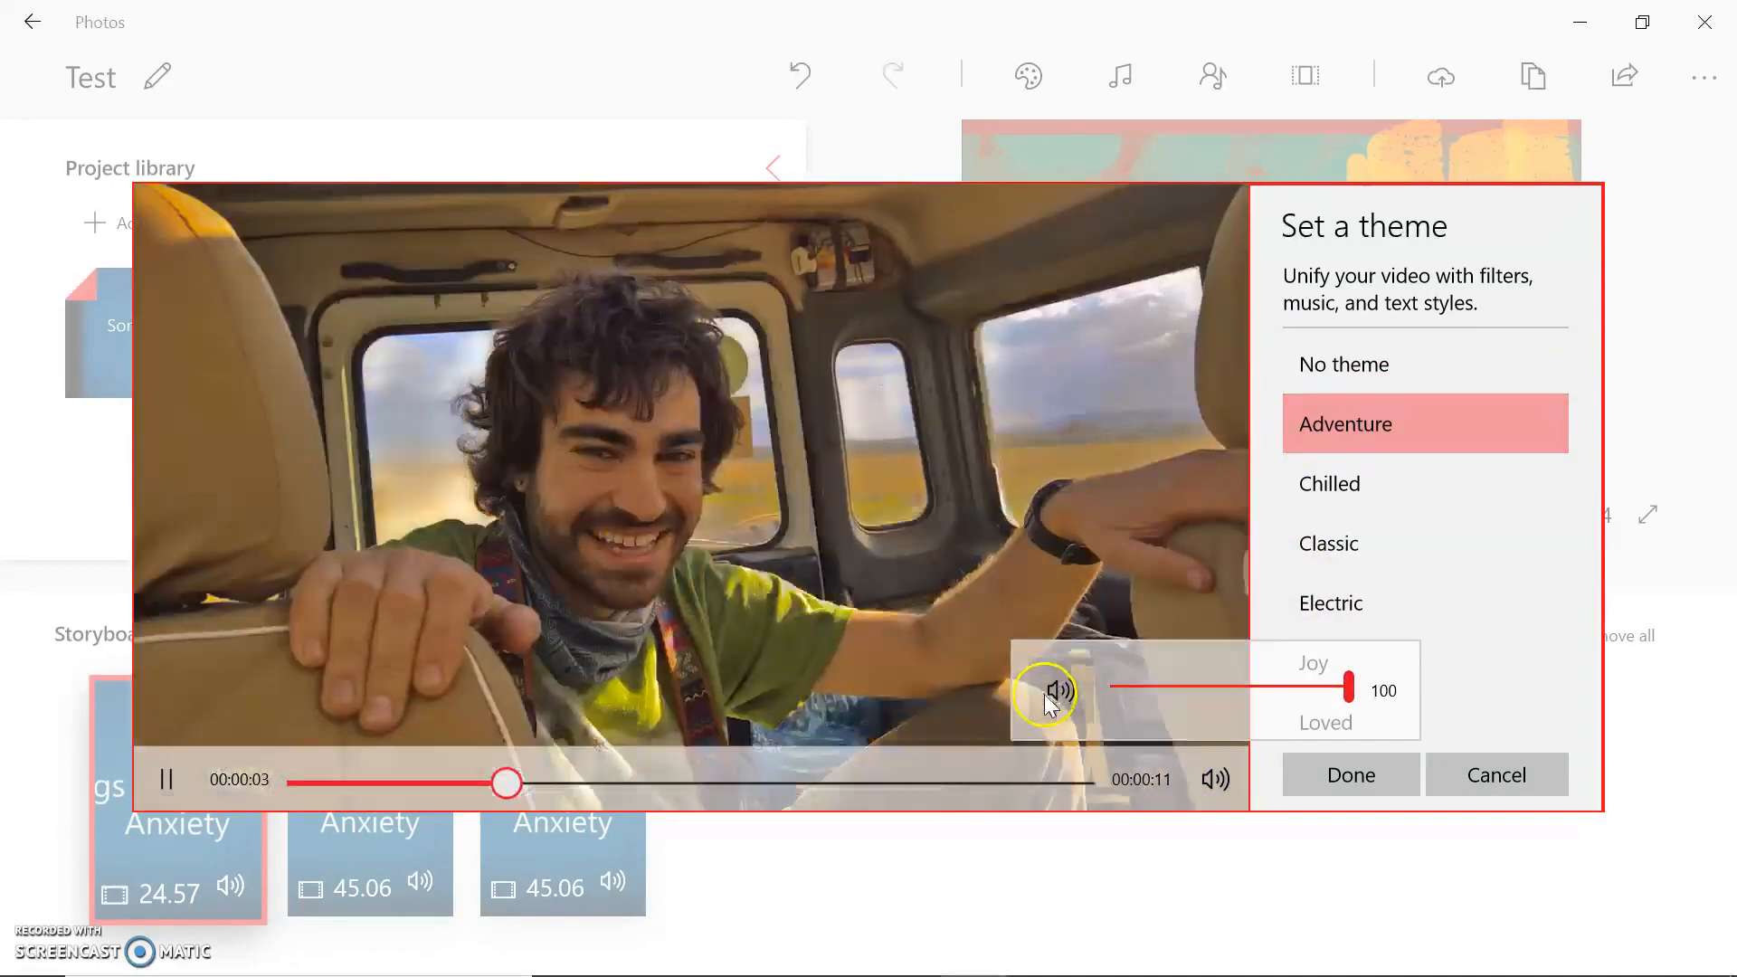
pyautogui.click(1046, 697)
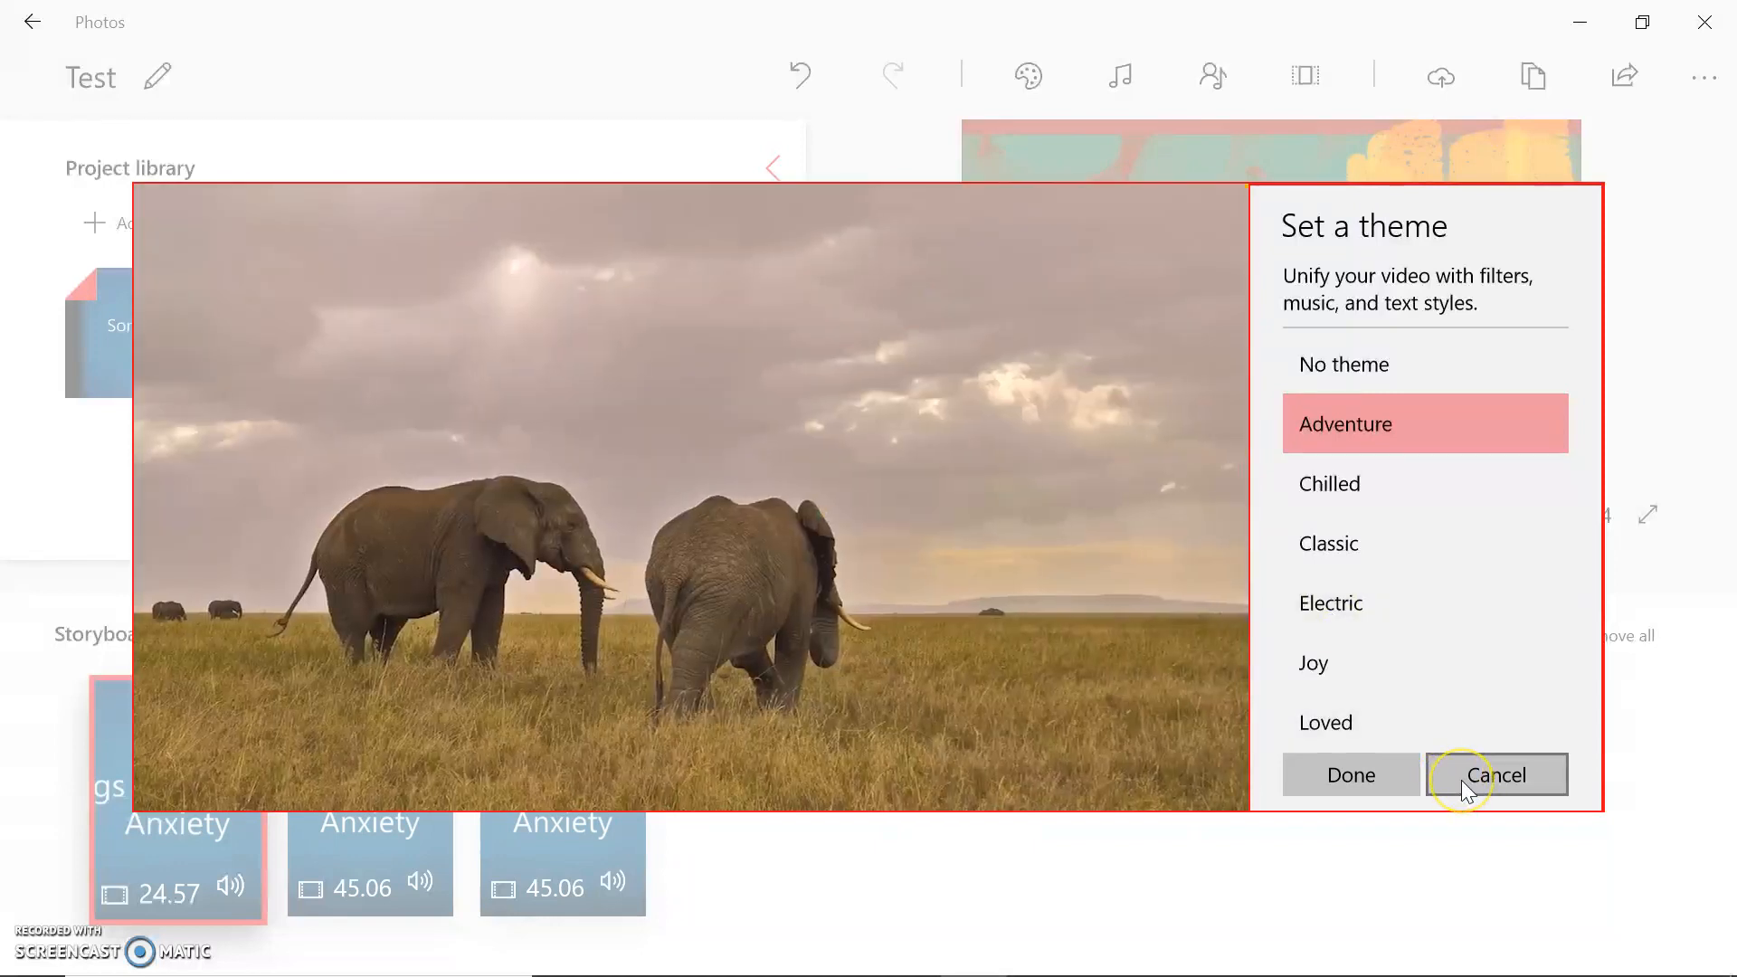
pyautogui.click(1462, 779)
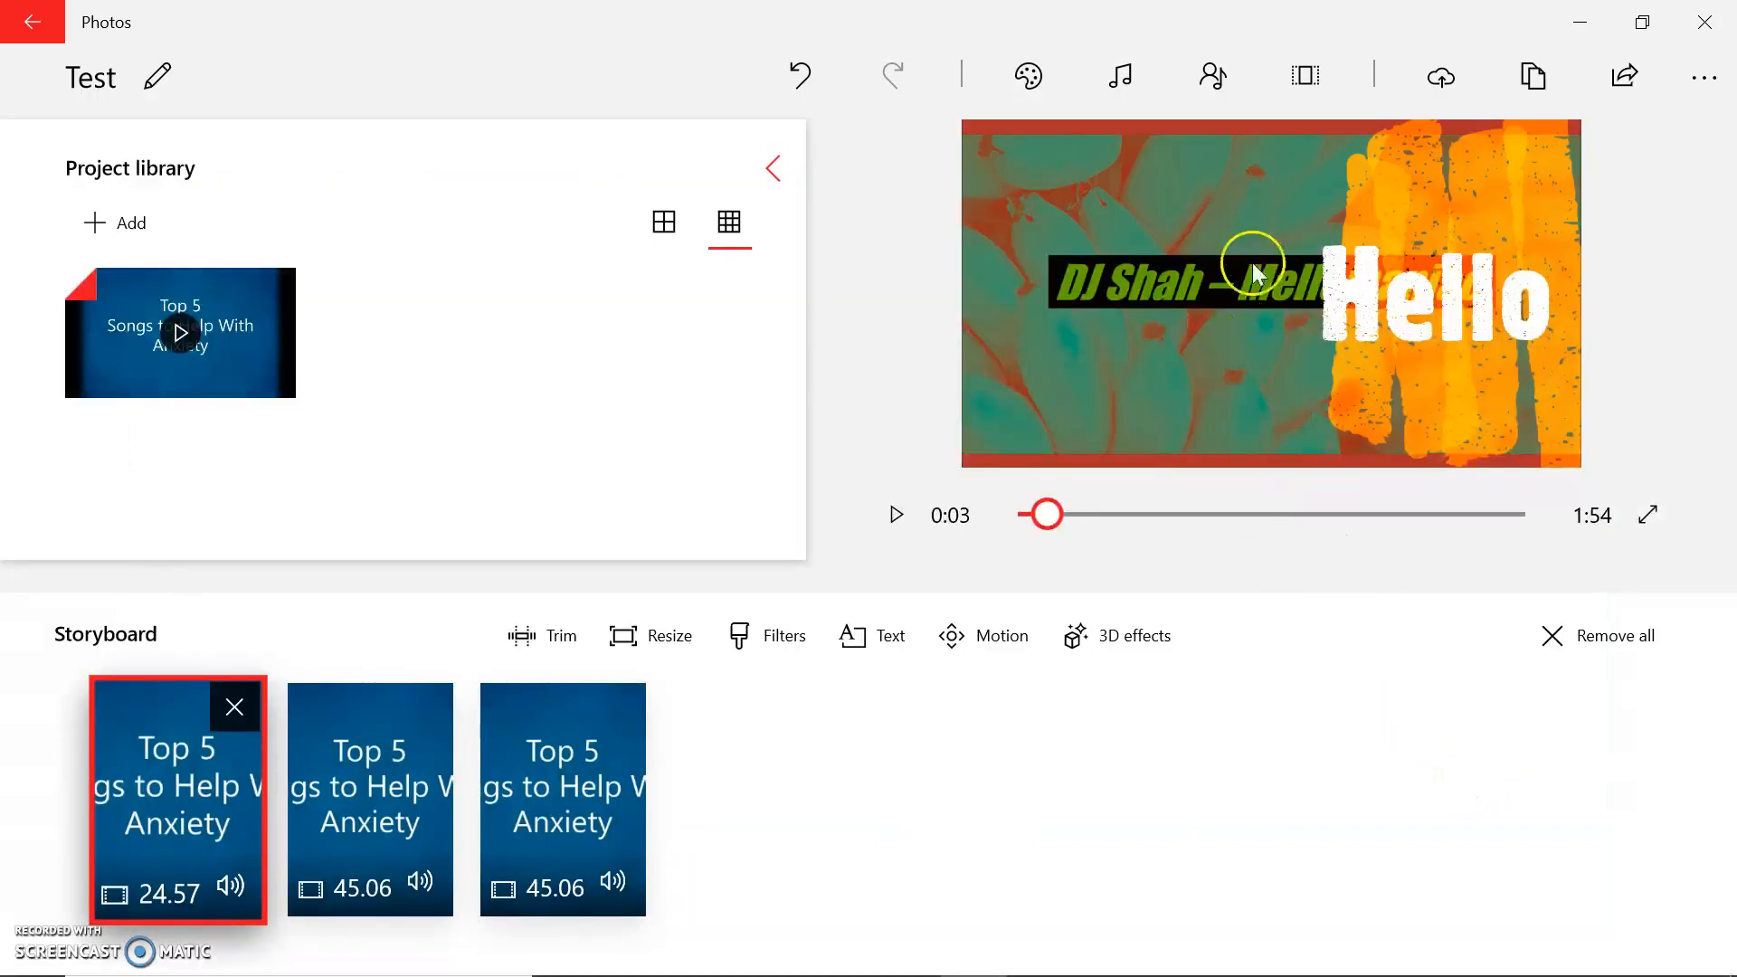
# Look through the recommended background music tracks and the option for own music, keeping None as the selection.
pyautogui.click(1121, 86)
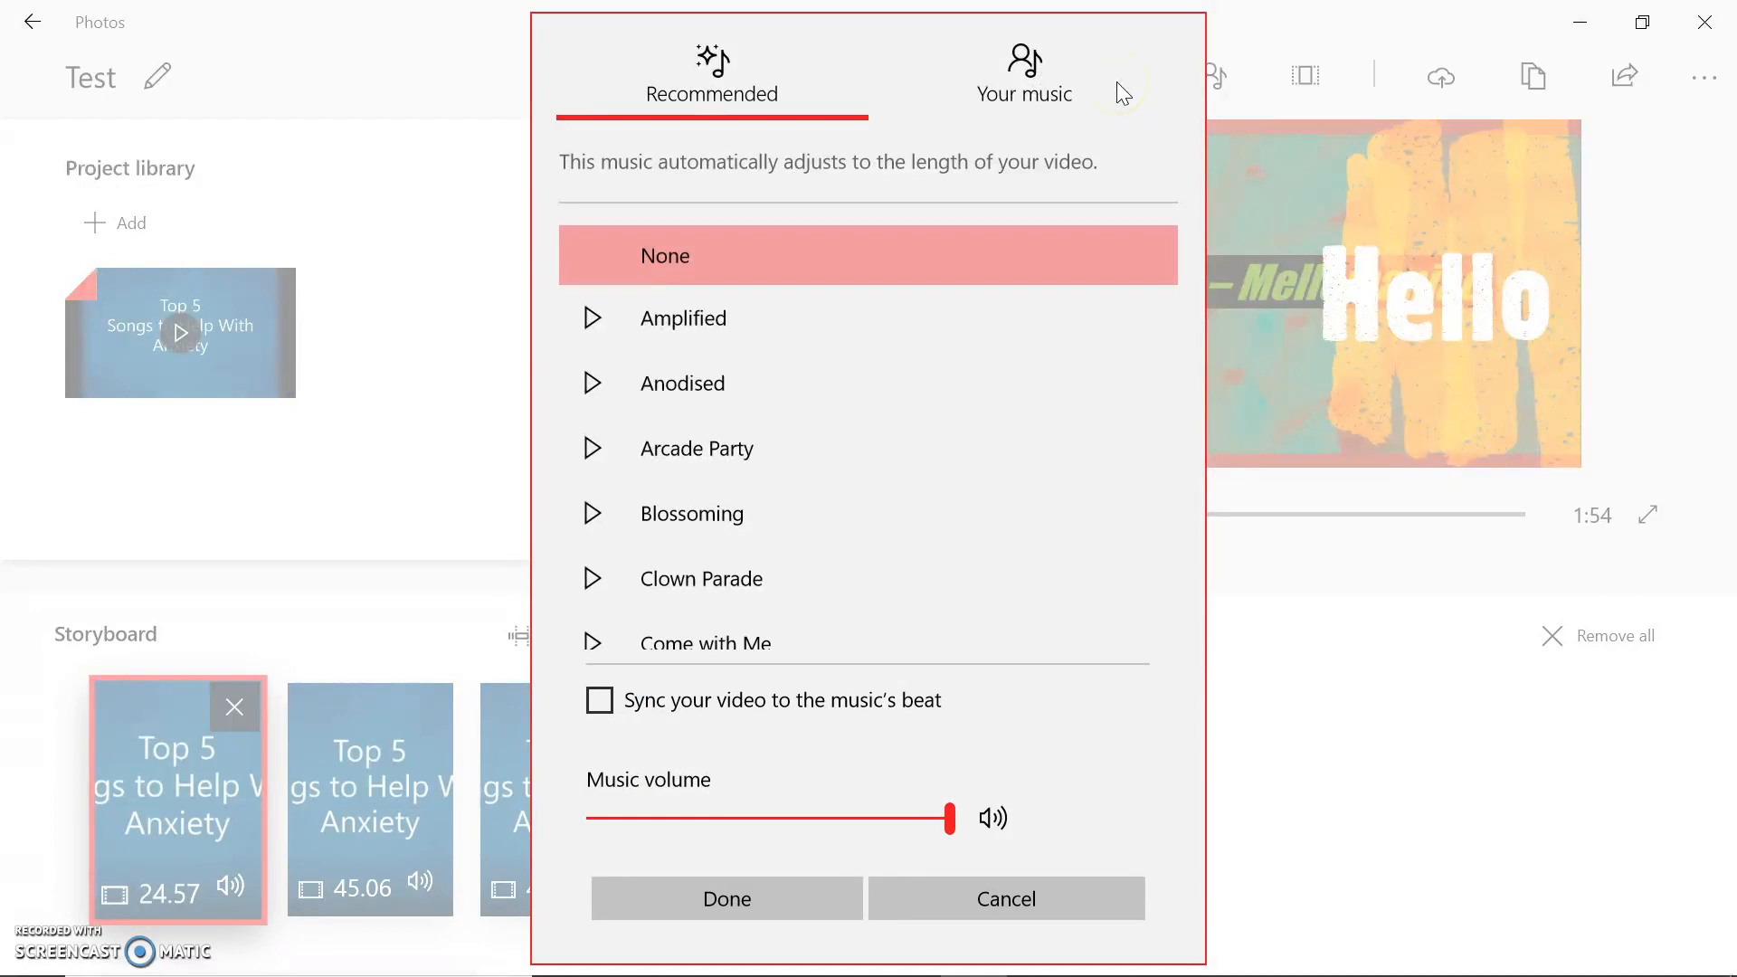
pyautogui.click(1020, 63)
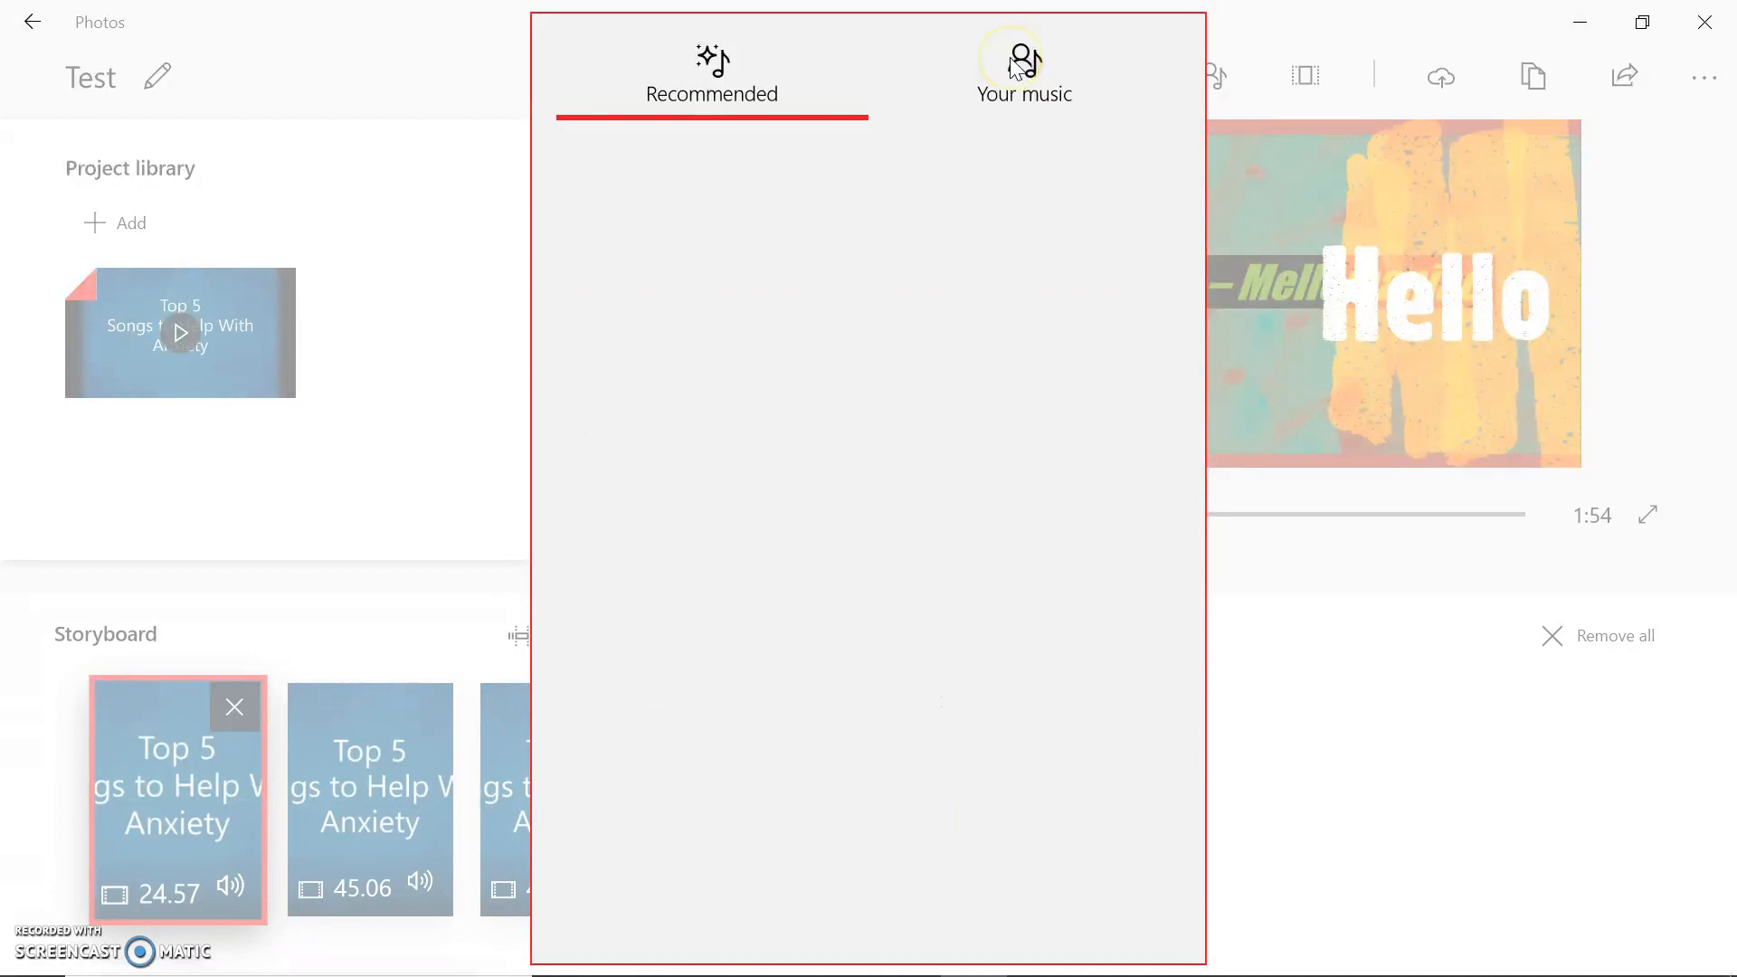
pyautogui.click(740, 90)
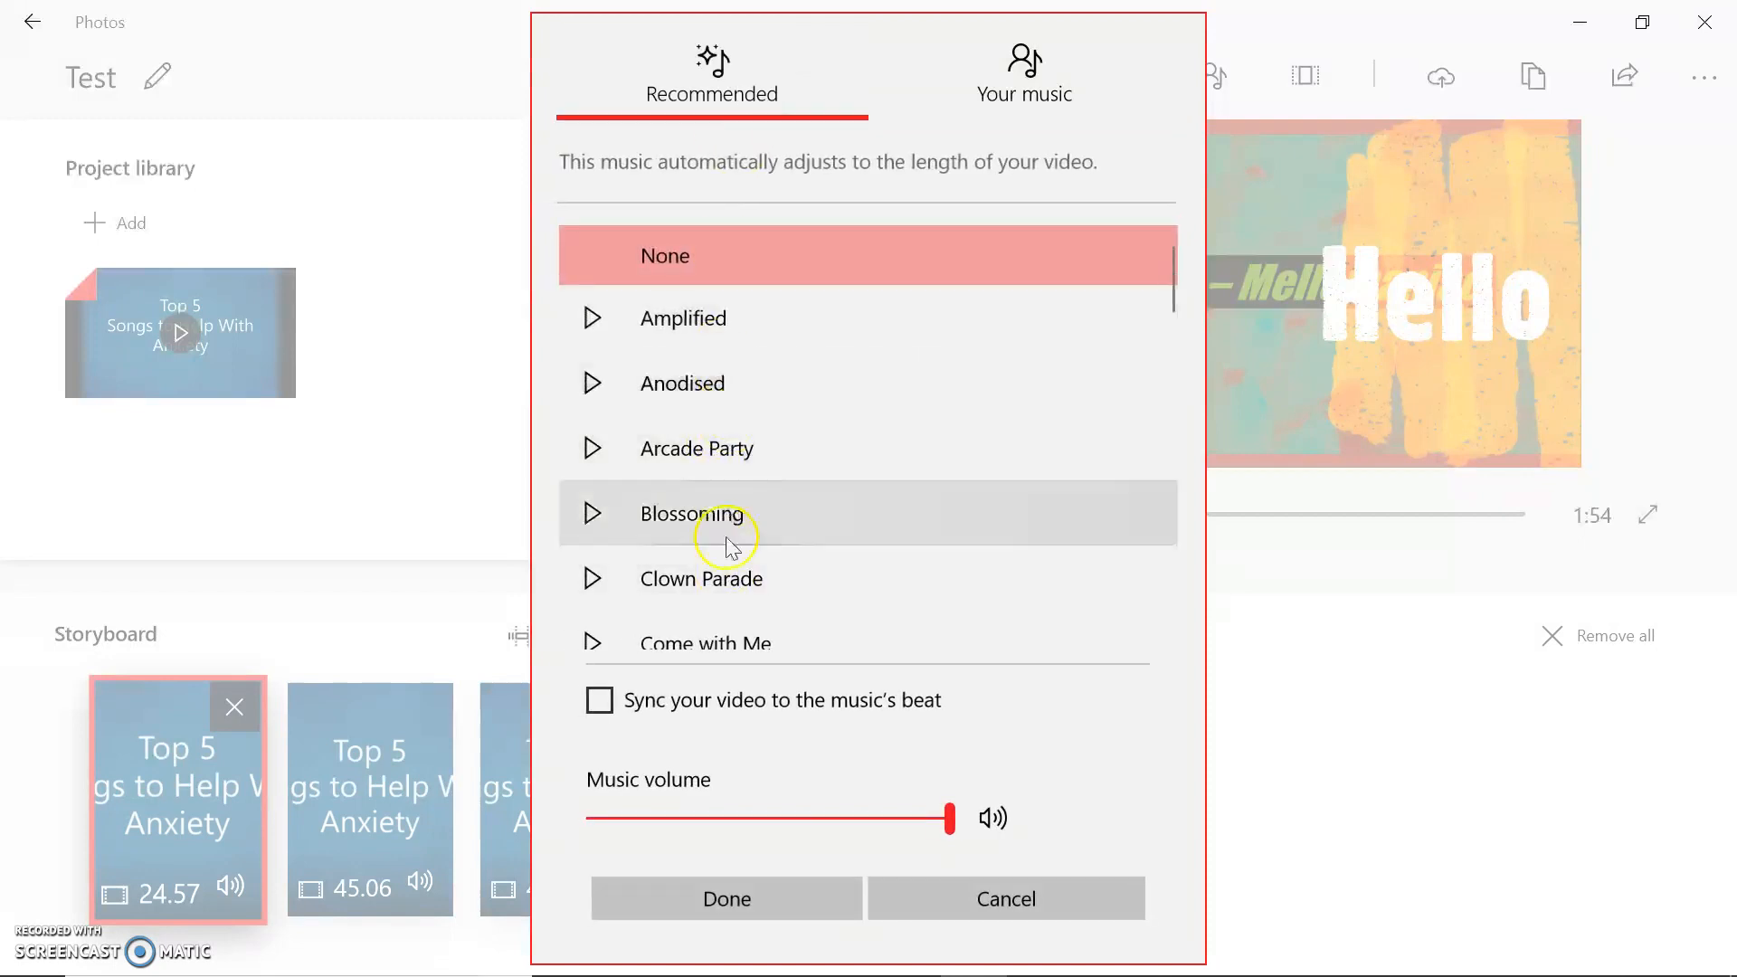
pyautogui.scroll(-15, 729, 580)
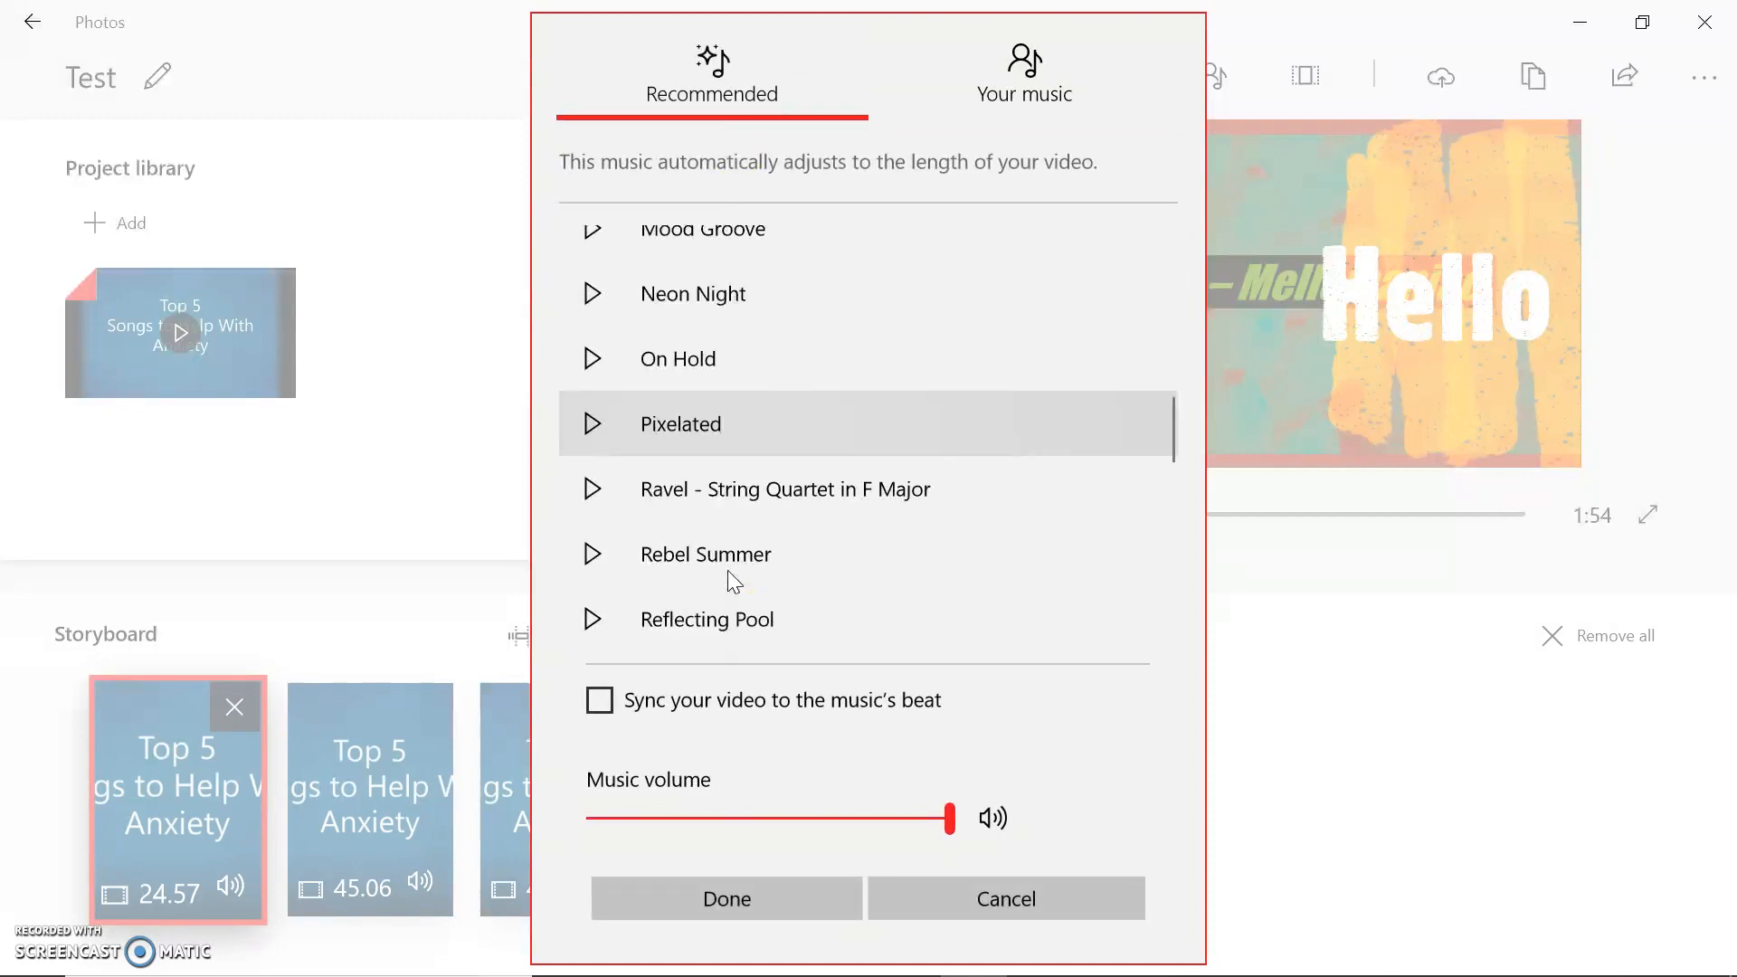
pyautogui.scroll(-5, 731, 580)
pyautogui.scroll(20, 731, 580)
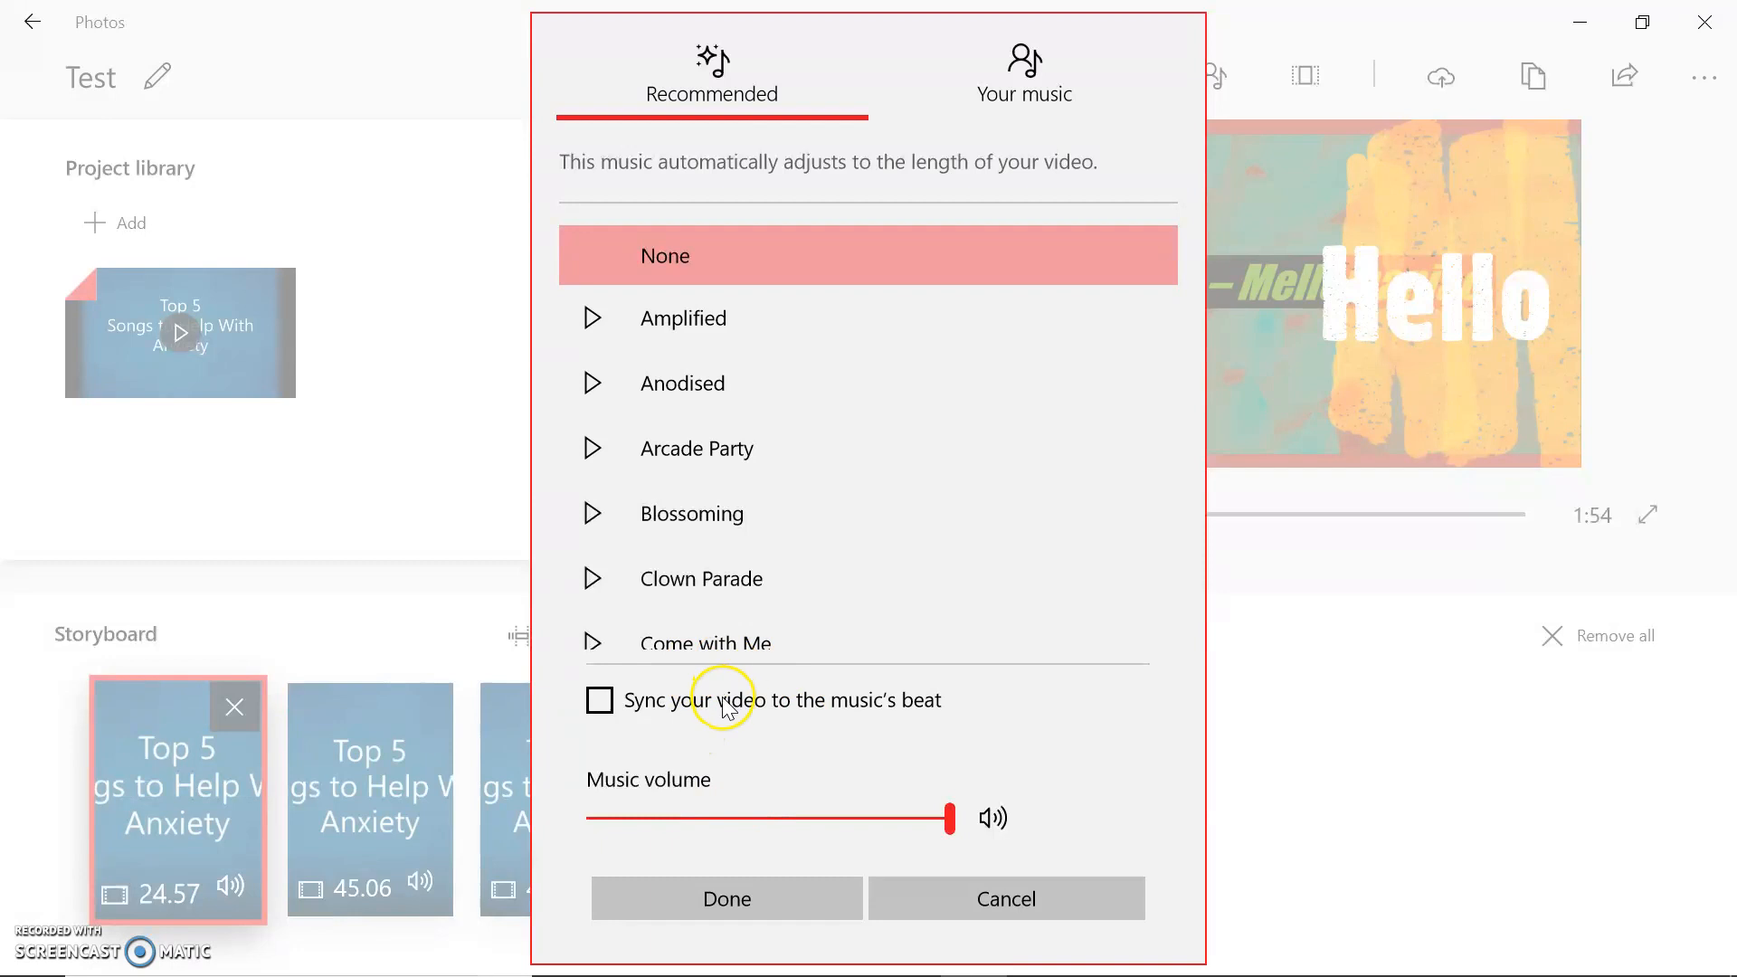
pyautogui.click(749, 900)
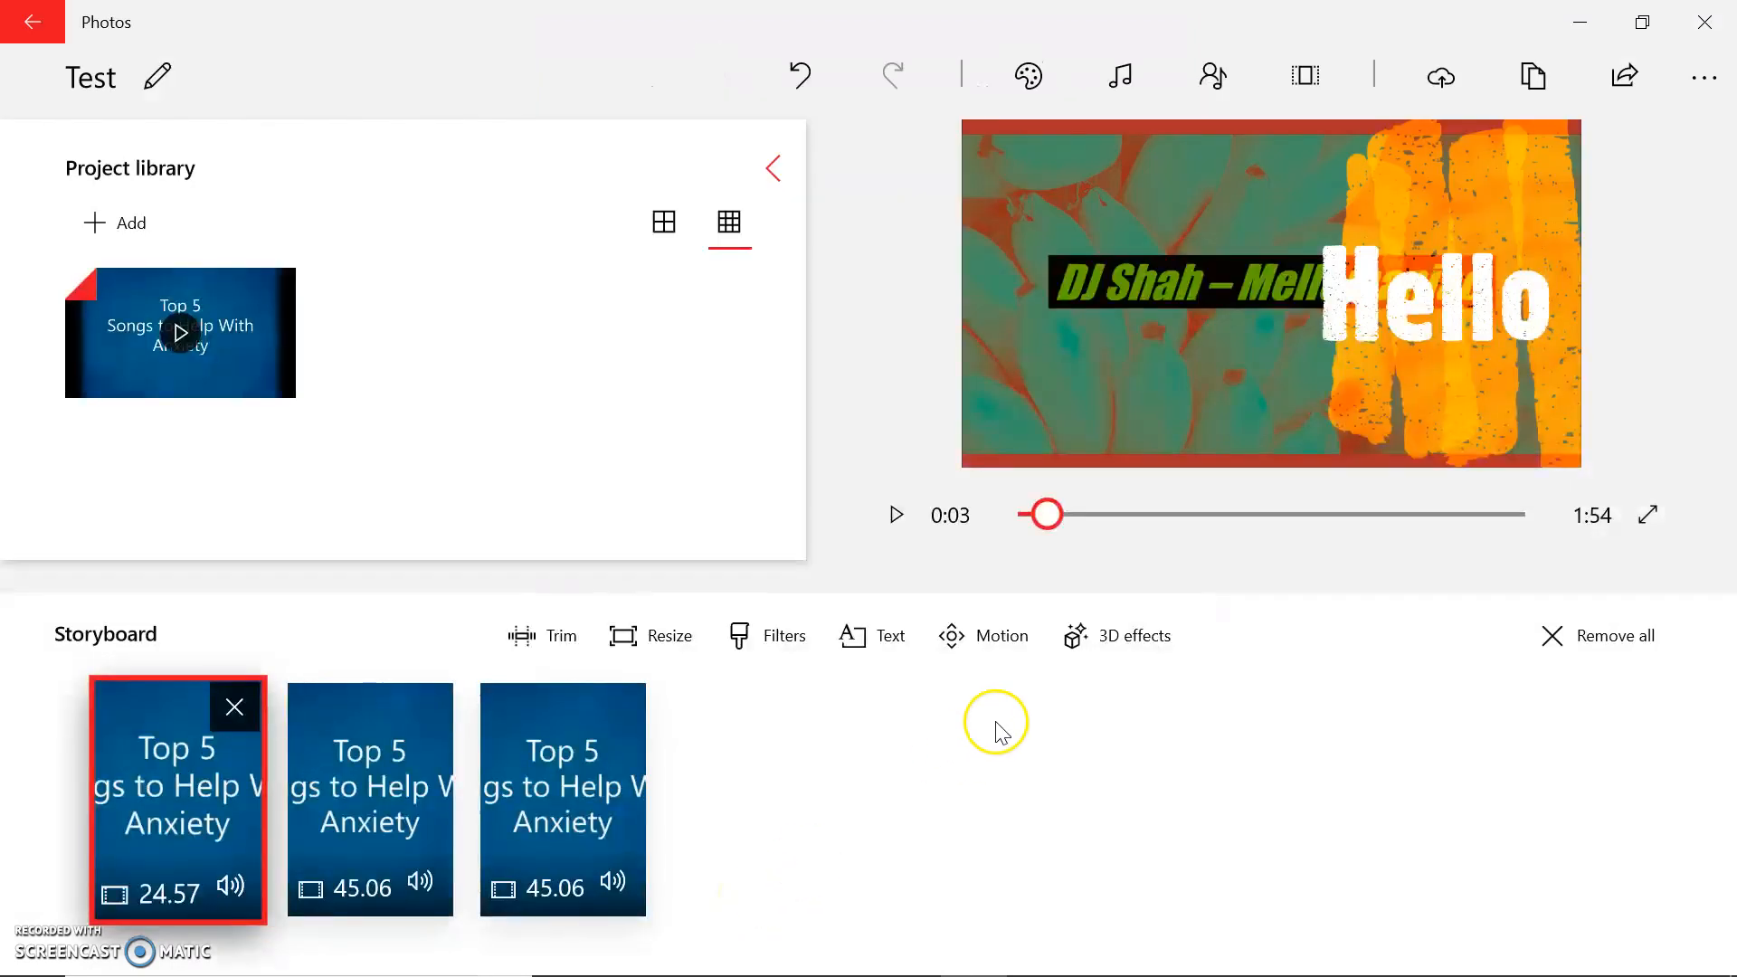
# View the custom audio options for the project, and return to the storyboard without adding a track.
pyautogui.click(1216, 85)
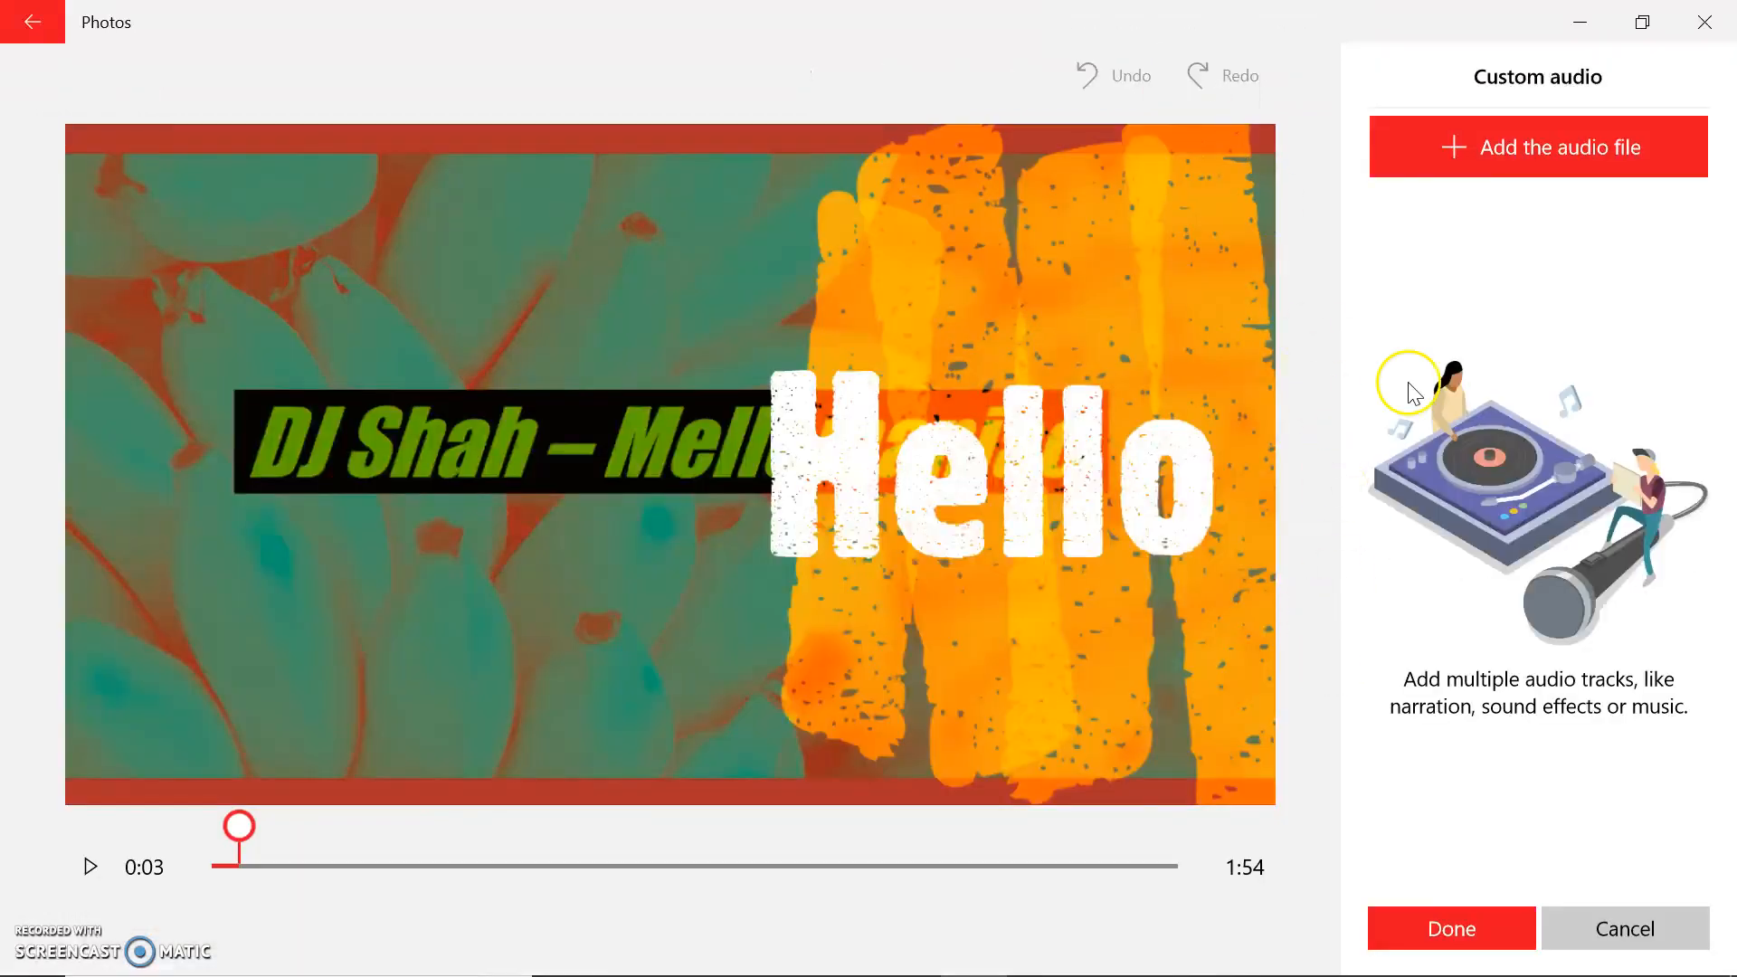
pyautogui.click(1493, 148)
pyautogui.click(1435, 916)
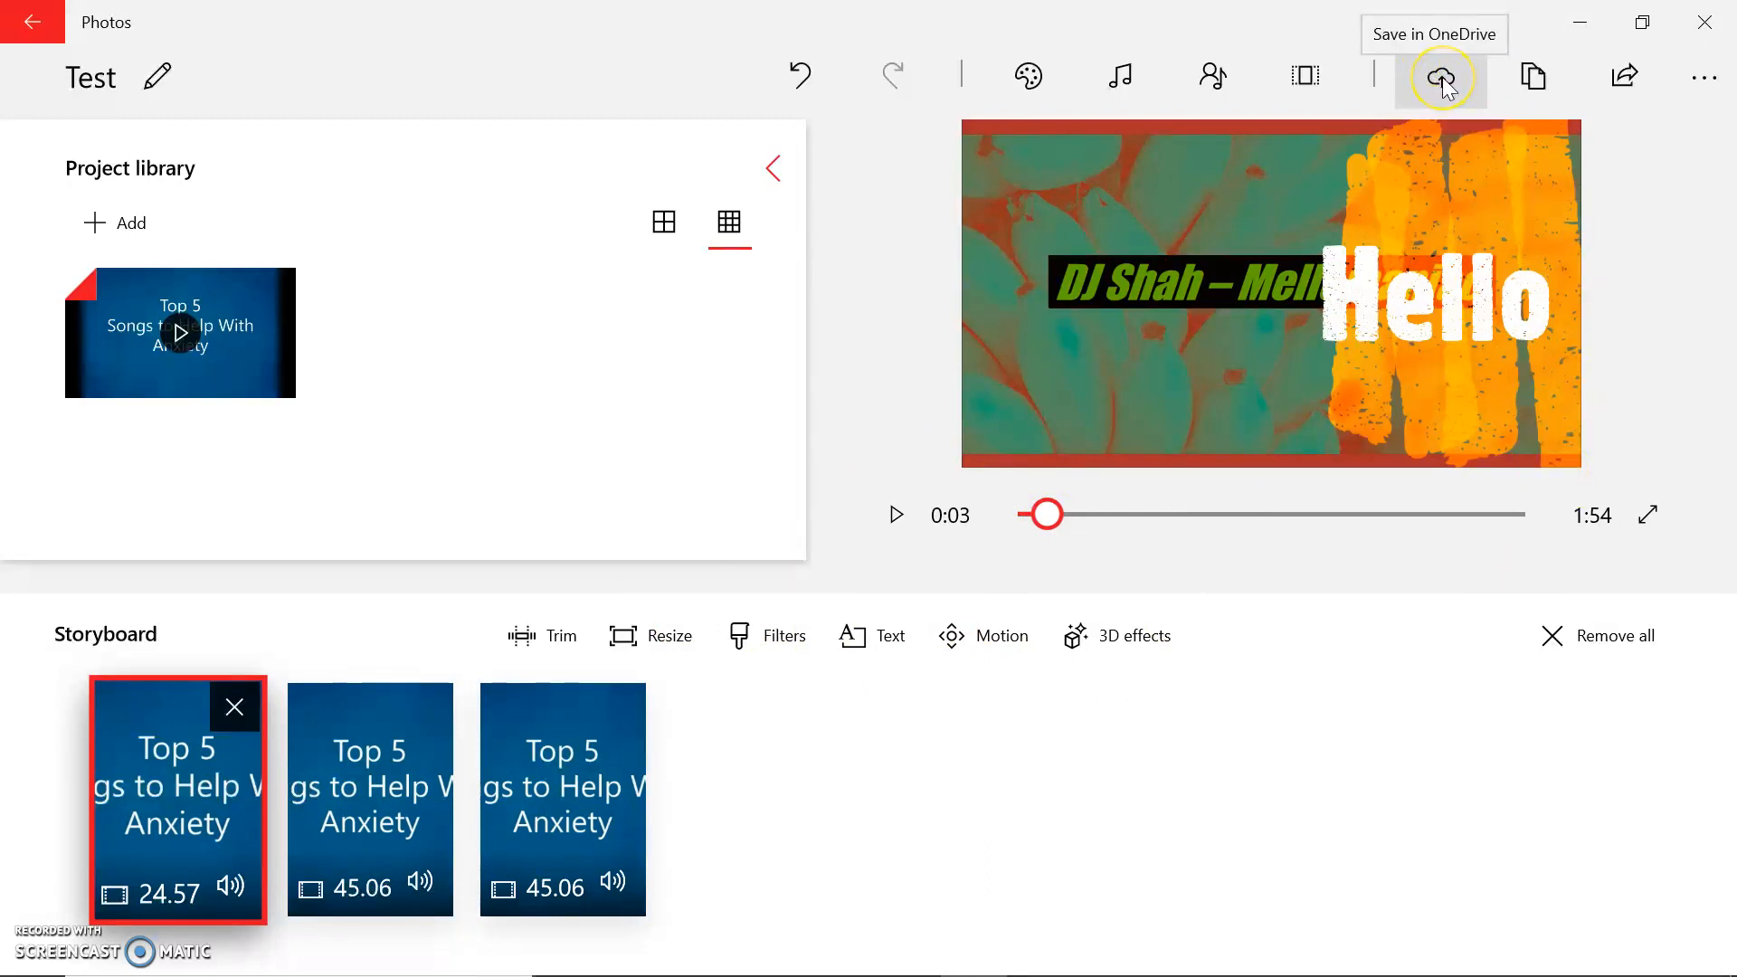
# Review the export file size options S, M and L without exporting, and close the Photos app.
pyautogui.click(1621, 79)
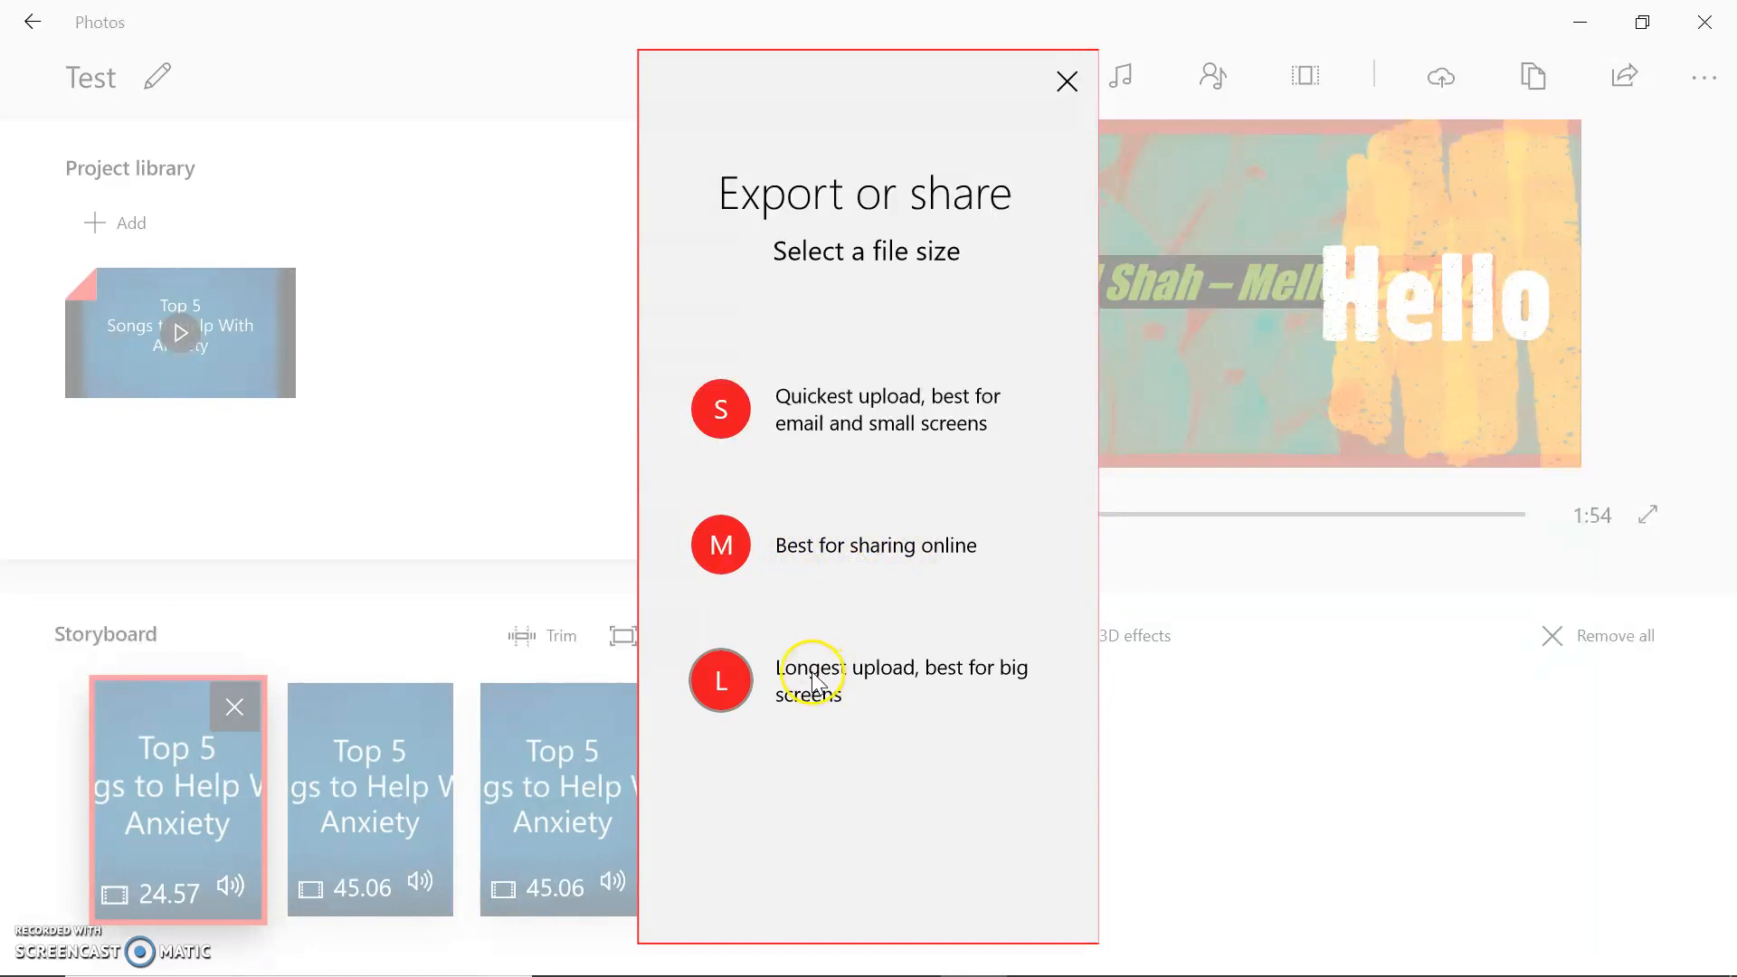
pyautogui.click(1068, 82)
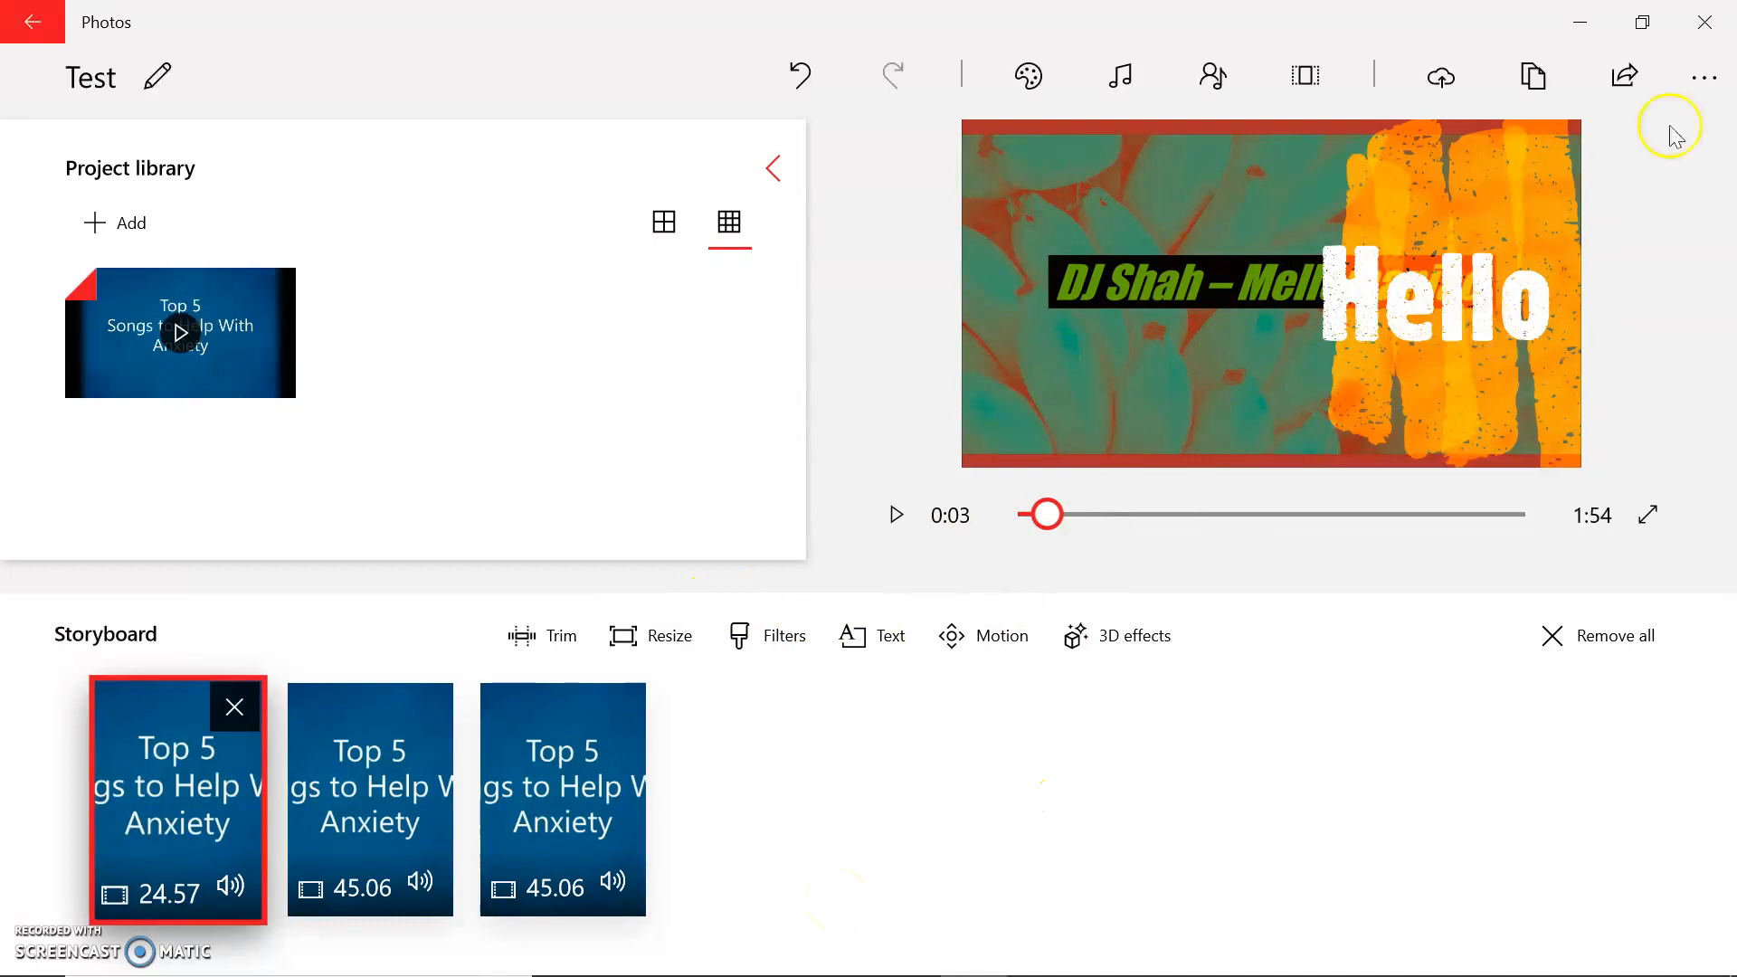
pyautogui.click(1713, 24)
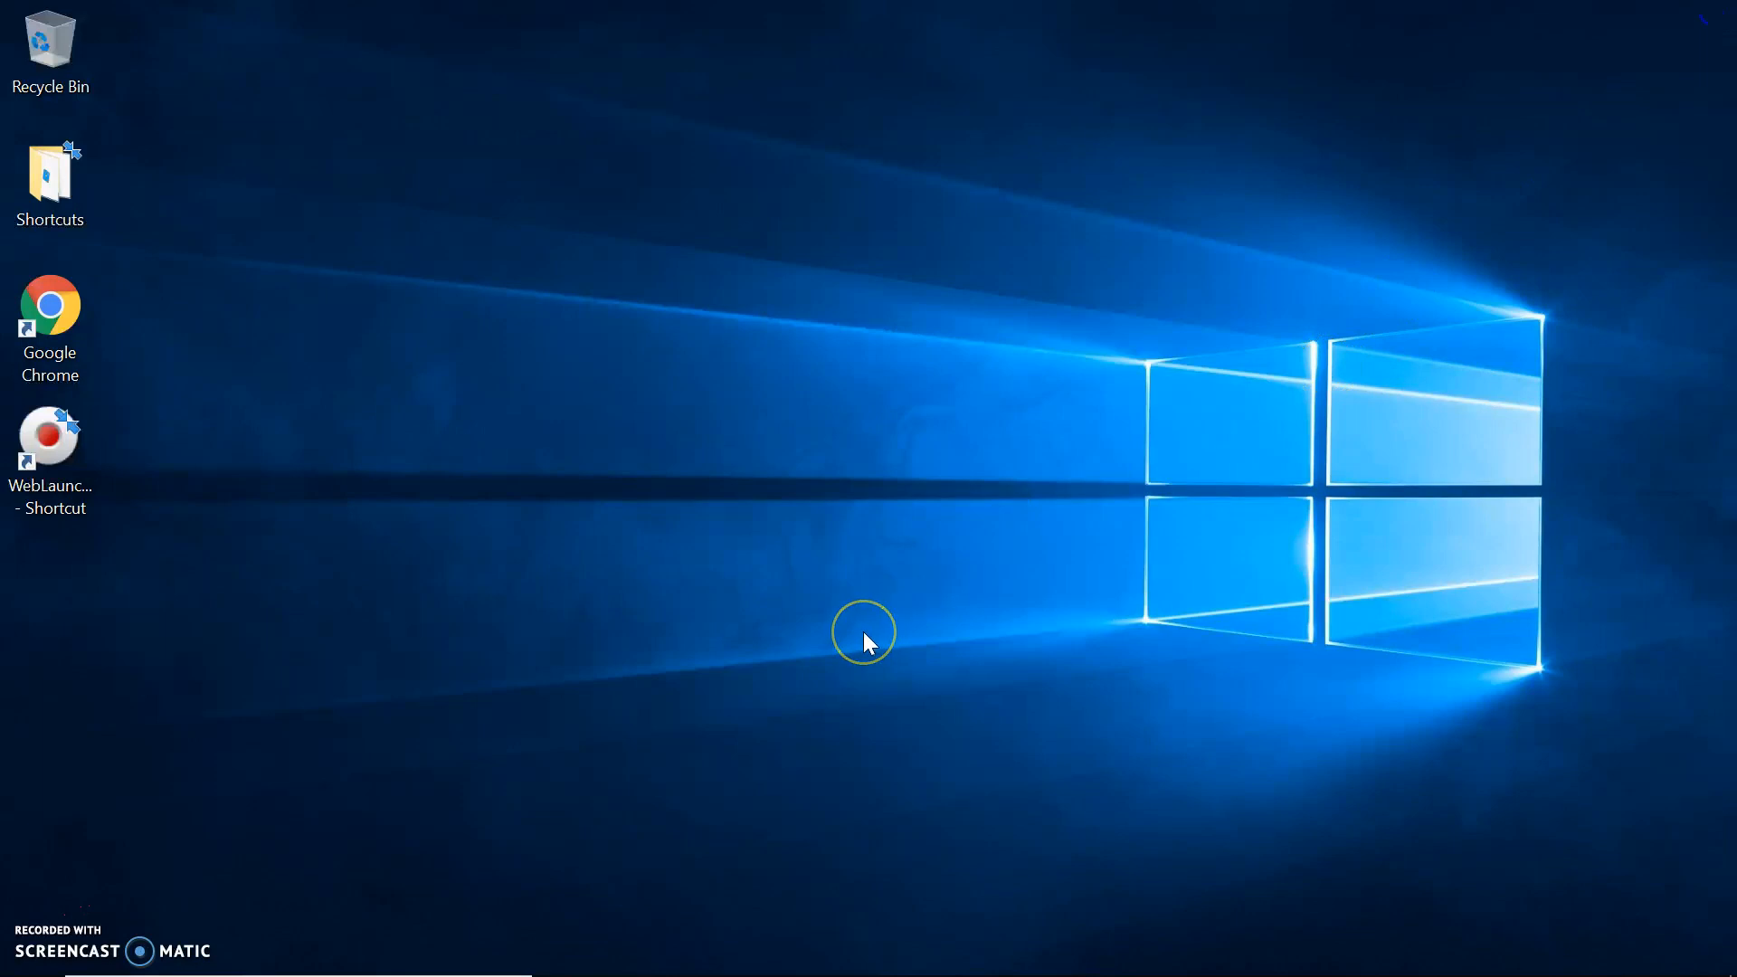